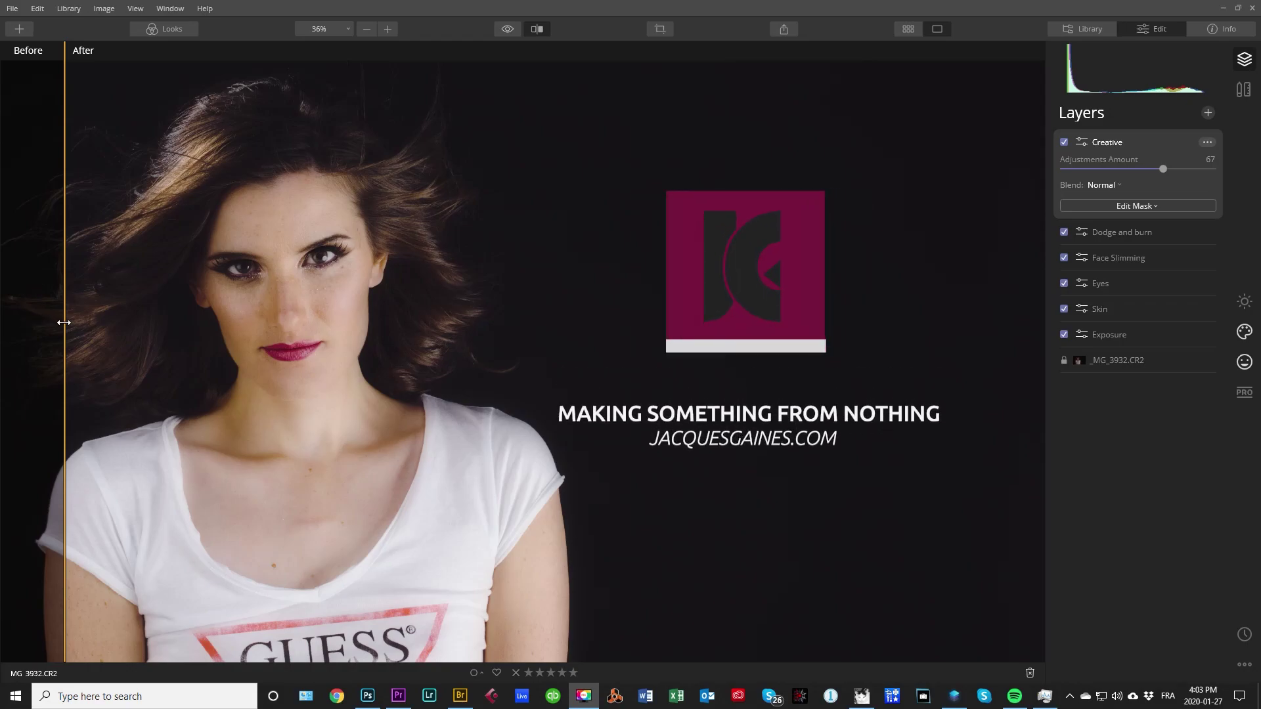
Step: Compare the finished portrait with the original by moving the before/after divider across the image
{"action": "left_click_drag", "start_coordinate": [63, 324], "coordinate": [26, 177]}
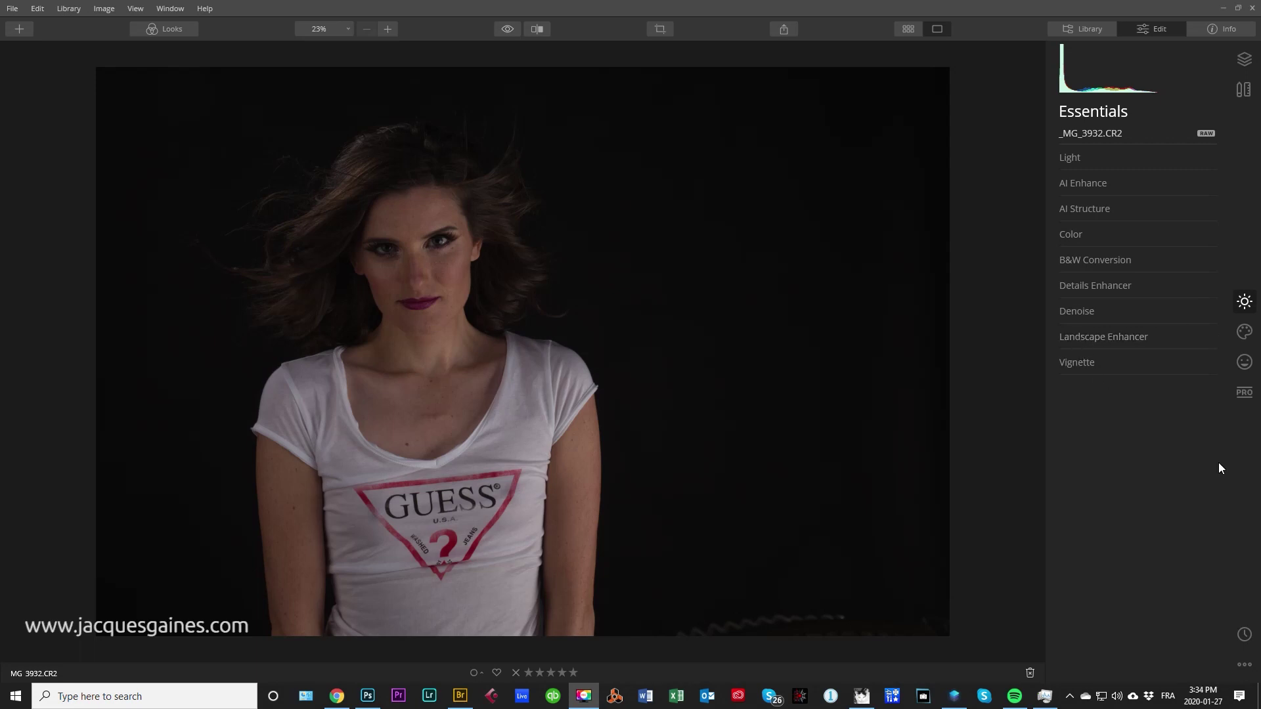
Step: Add a new adjustment layer above the raw photo and rename it Exposure
{"action": "left_click", "coordinate": [1249, 62]}
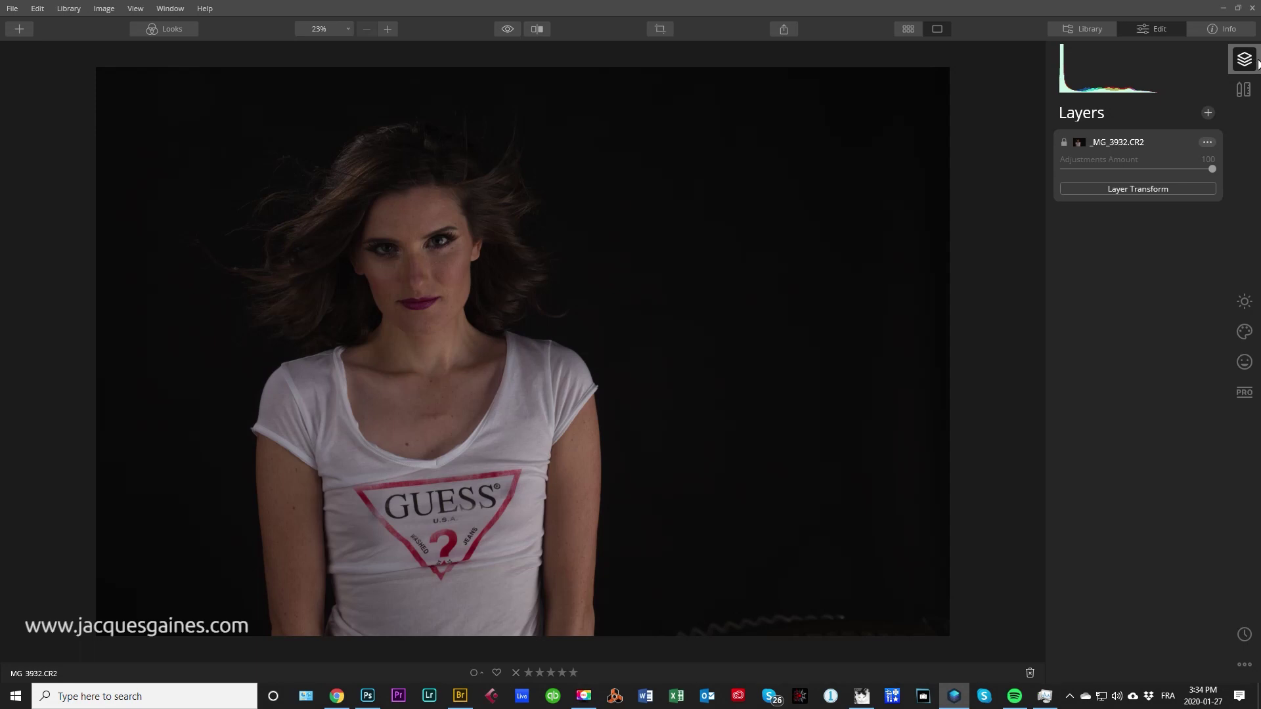
{"action": "left_click", "coordinate": [1208, 113]}
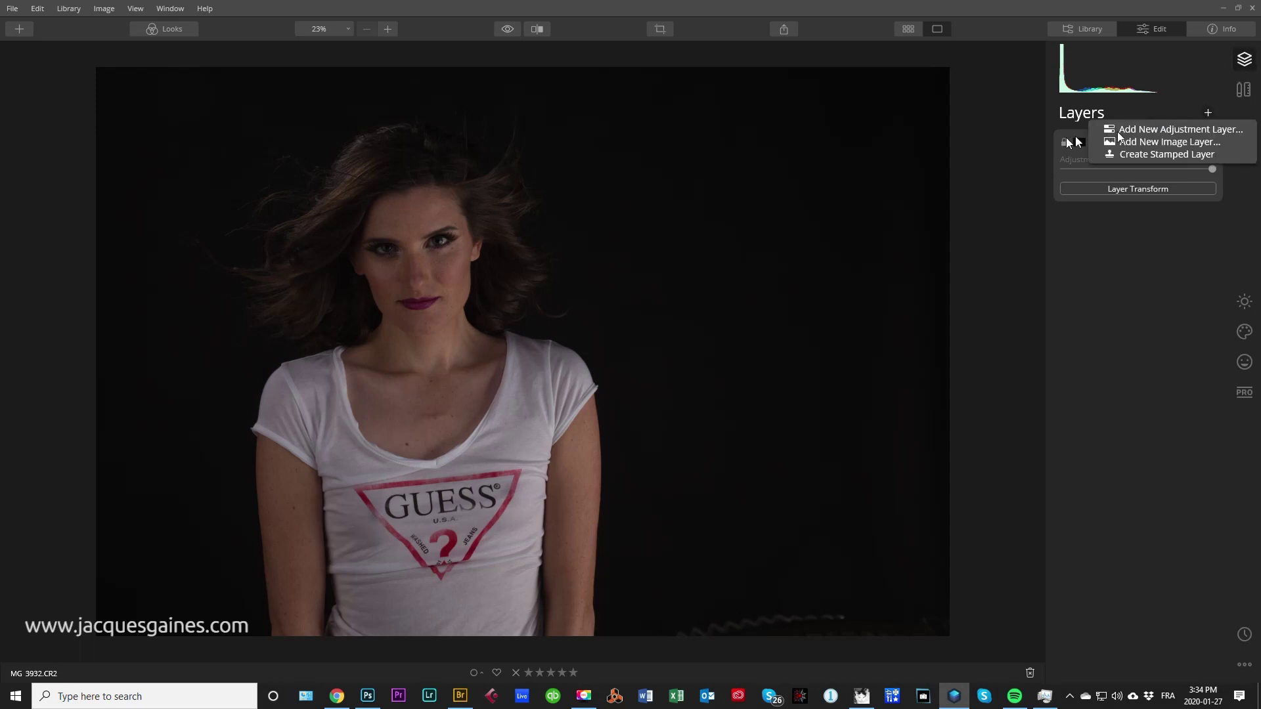
{"action": "left_click", "coordinate": [1157, 129]}
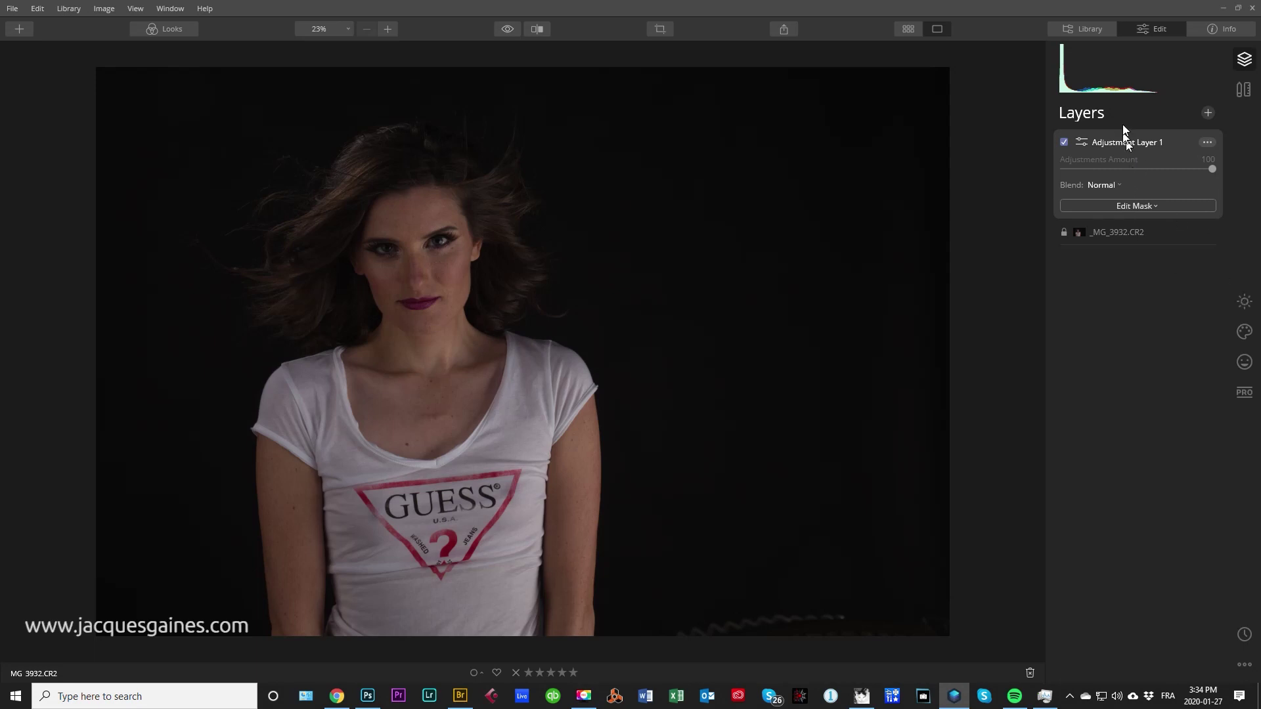
{"action": "left_click", "coordinate": [1212, 141]}
{"action": "left_click", "coordinate": [1220, 189]}
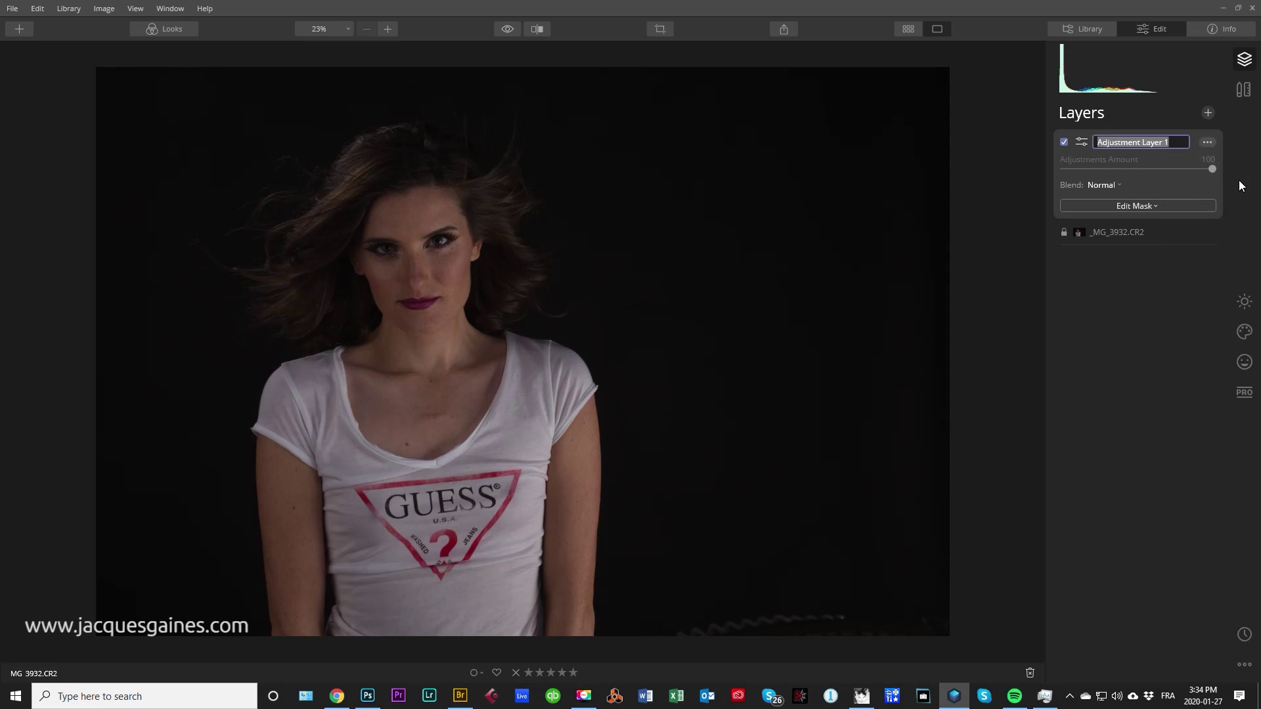
{"action": "type", "text": "Exposure"}
{"action": "key", "text": "Return"}
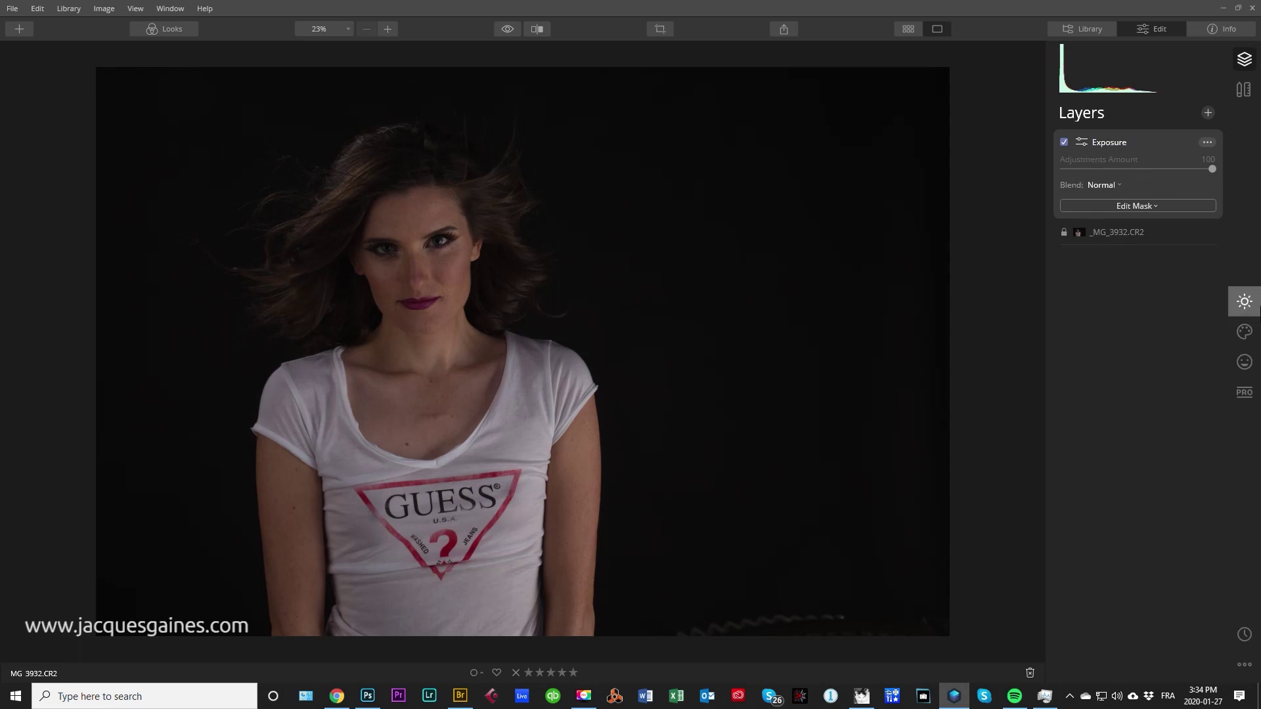
Step: On the Exposure layer, set the Light filter's Exposure to 1.27 and Temperature to -13, and check the face up close
{"action": "left_click", "coordinate": [1245, 302]}
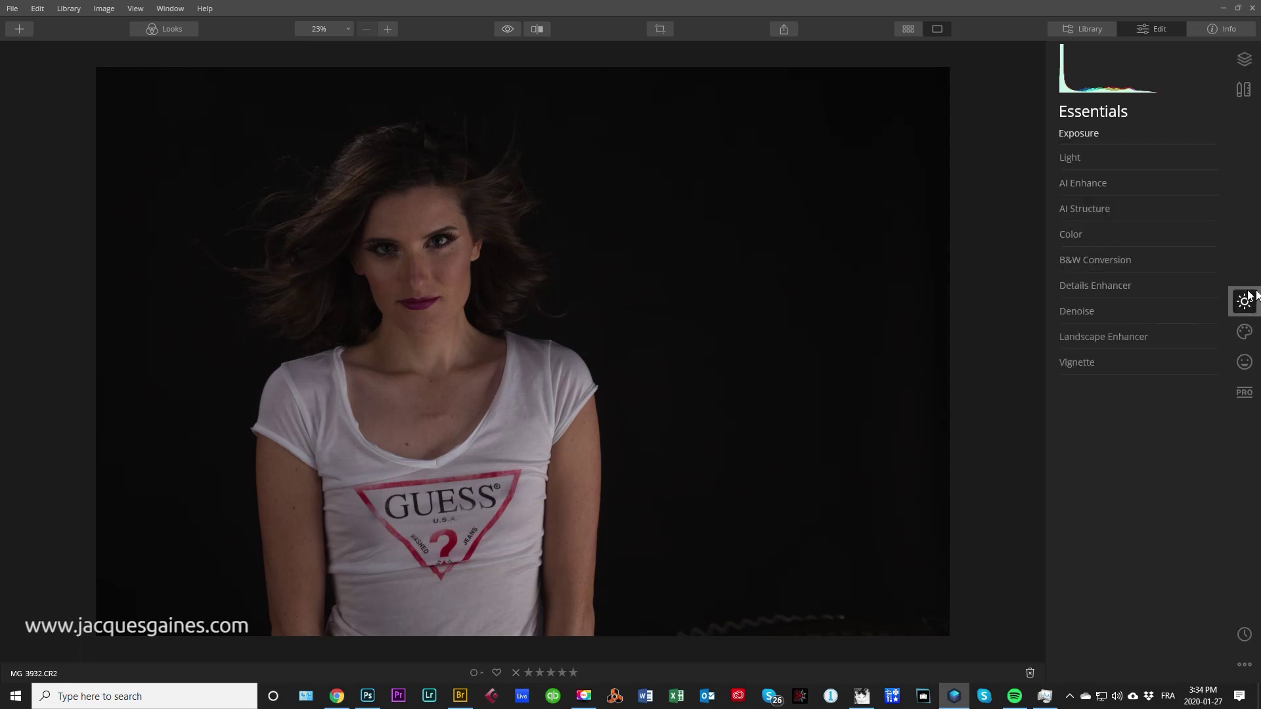
{"action": "left_click", "coordinate": [1096, 161]}
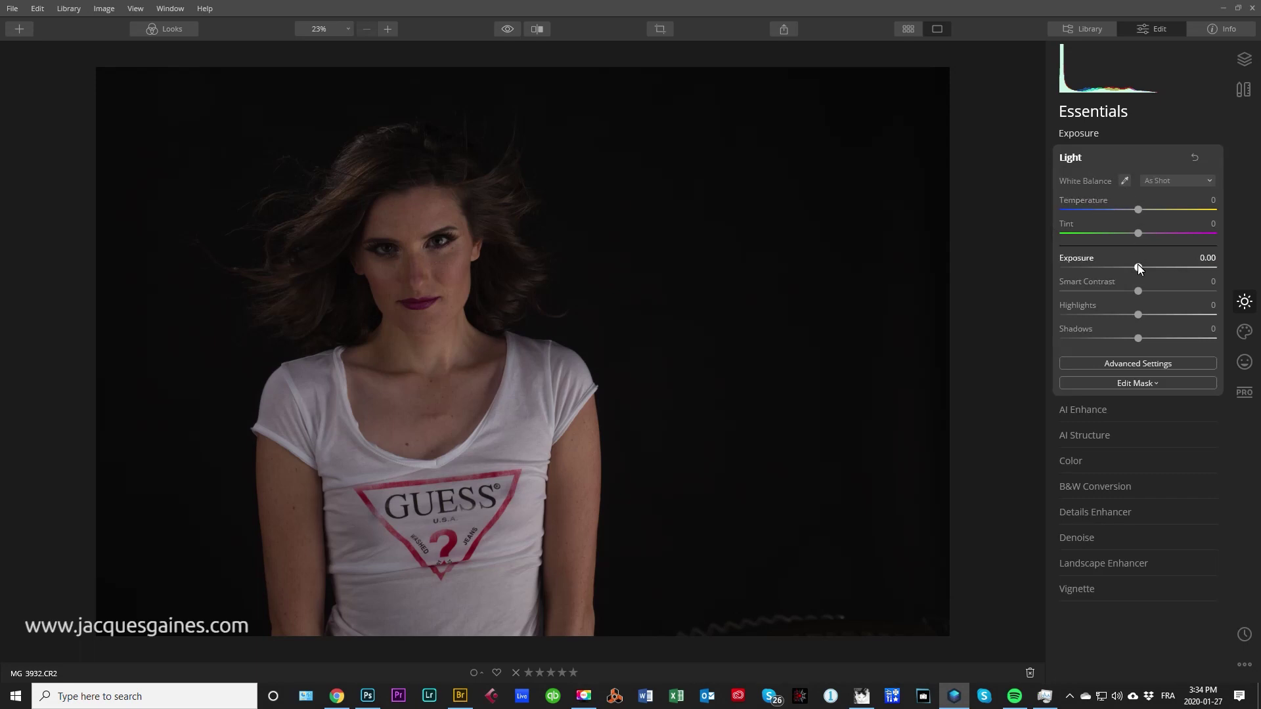
{"action": "left_click_drag", "start_coordinate": [1138, 268], "coordinate": [1158, 264]}
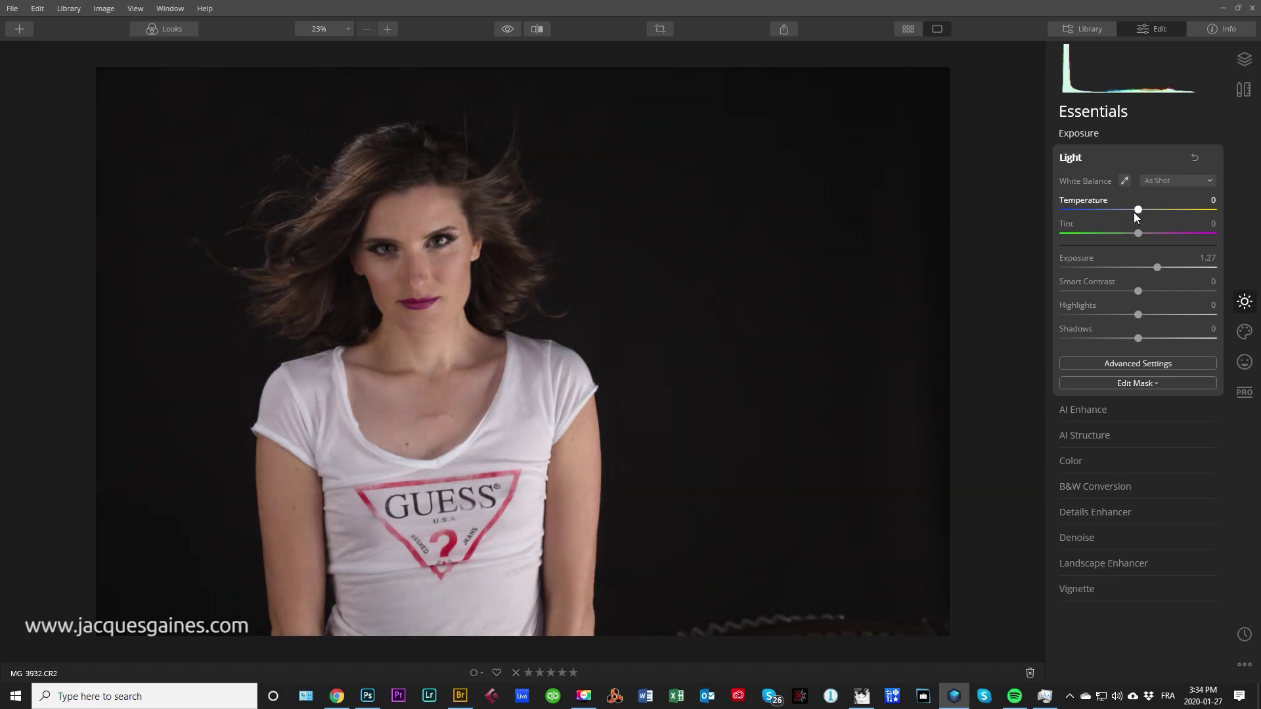
{"action": "left_click_drag", "start_coordinate": [1134, 211], "coordinate": [1129, 212]}
{"action": "mouse_move", "coordinate": [1153, 210]}
{"action": "left_mouse_down"}
{"action": "mouse_move", "coordinate": [1168, 209]}
{"action": "mouse_move", "coordinate": [1131, 219]}
{"action": "left_mouse_up"}
{"action": "left_click_drag", "start_coordinate": [1129, 211], "coordinate": [1128, 210]}
{"action": "double_click", "coordinate": [427, 251]}
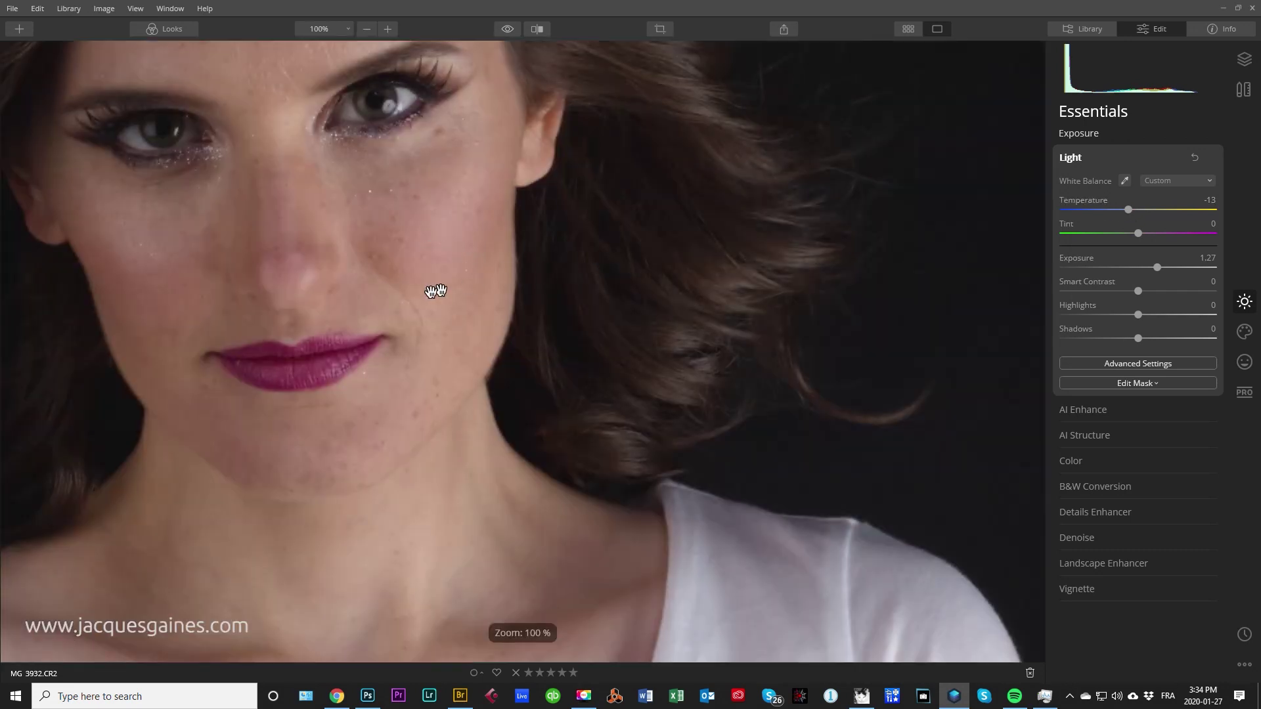
{"action": "double_click", "coordinate": [462, 304]}
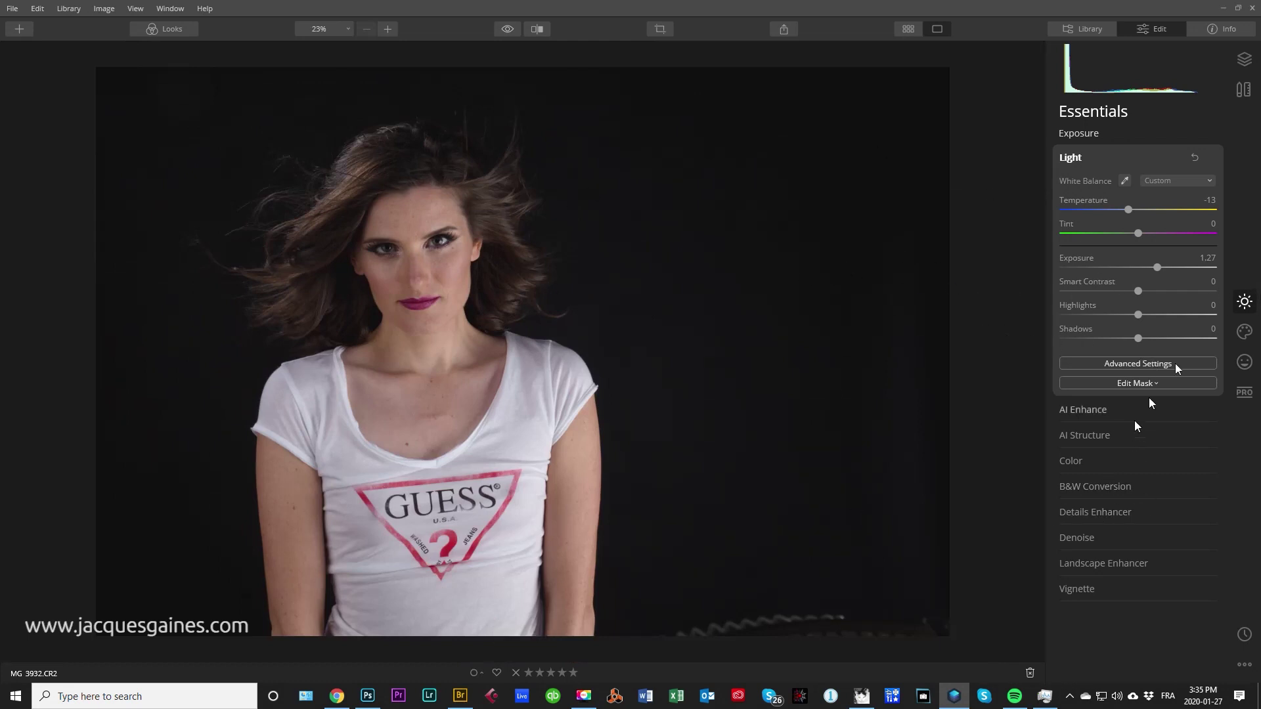
Step: Set the Light filter's Smart Contrast to 10 and review its advanced settings without altering them
{"action": "mouse_move", "coordinate": [1138, 292]}
{"action": "left_mouse_down"}
{"action": "mouse_move", "coordinate": [1197, 282]}
{"action": "mouse_move", "coordinate": [1146, 289]}
{"action": "left_mouse_up"}
{"action": "left_click", "coordinate": [1137, 365]}
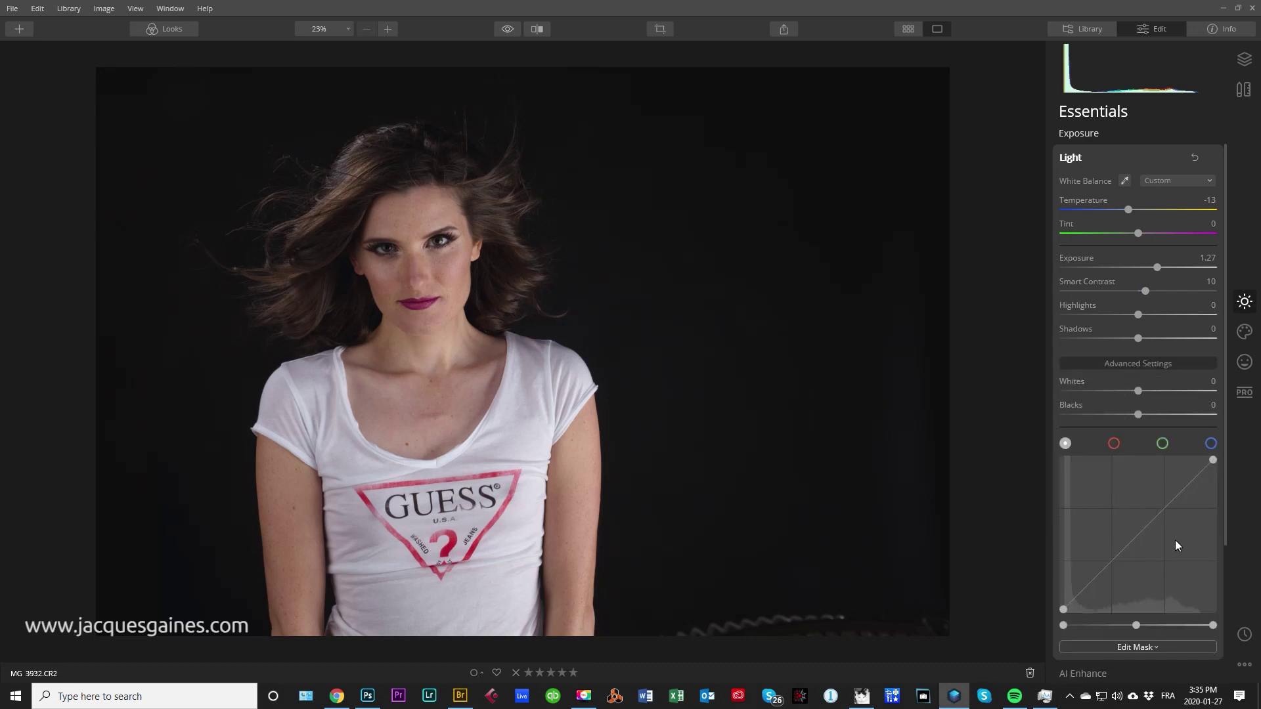
{"action": "left_click", "coordinate": [1118, 364]}
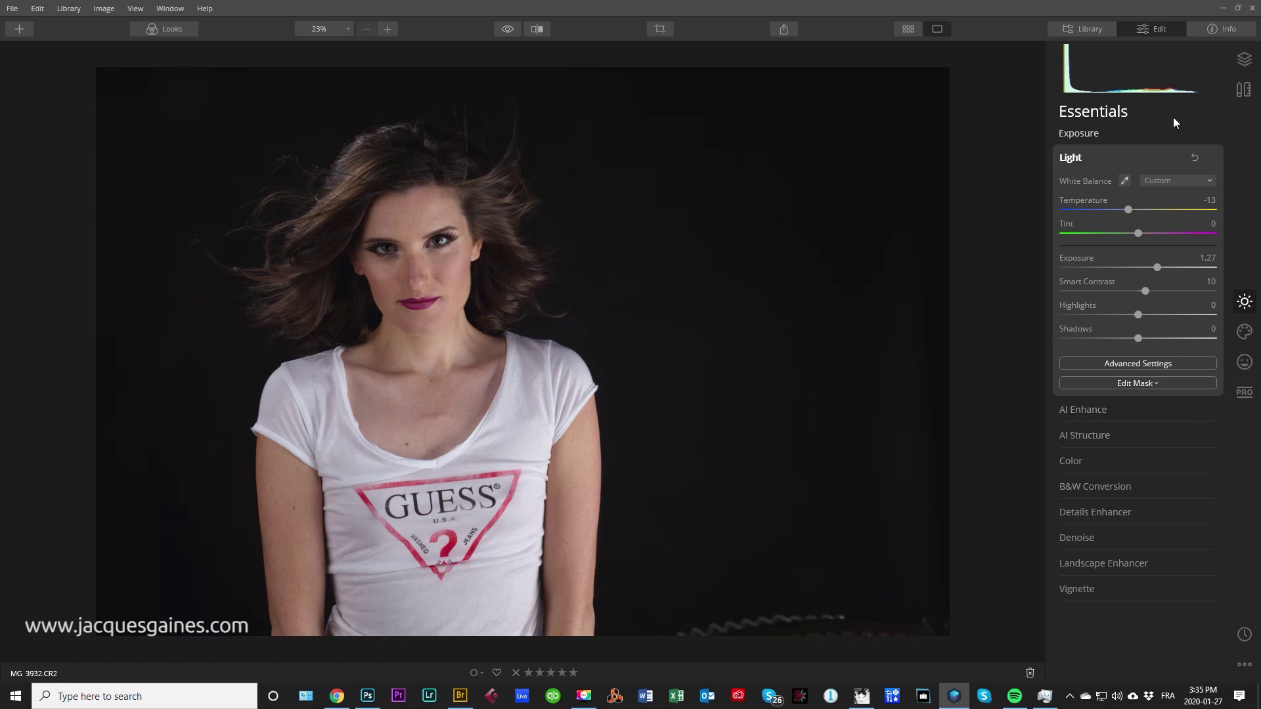
{"action": "left_click", "coordinate": [1231, 71]}
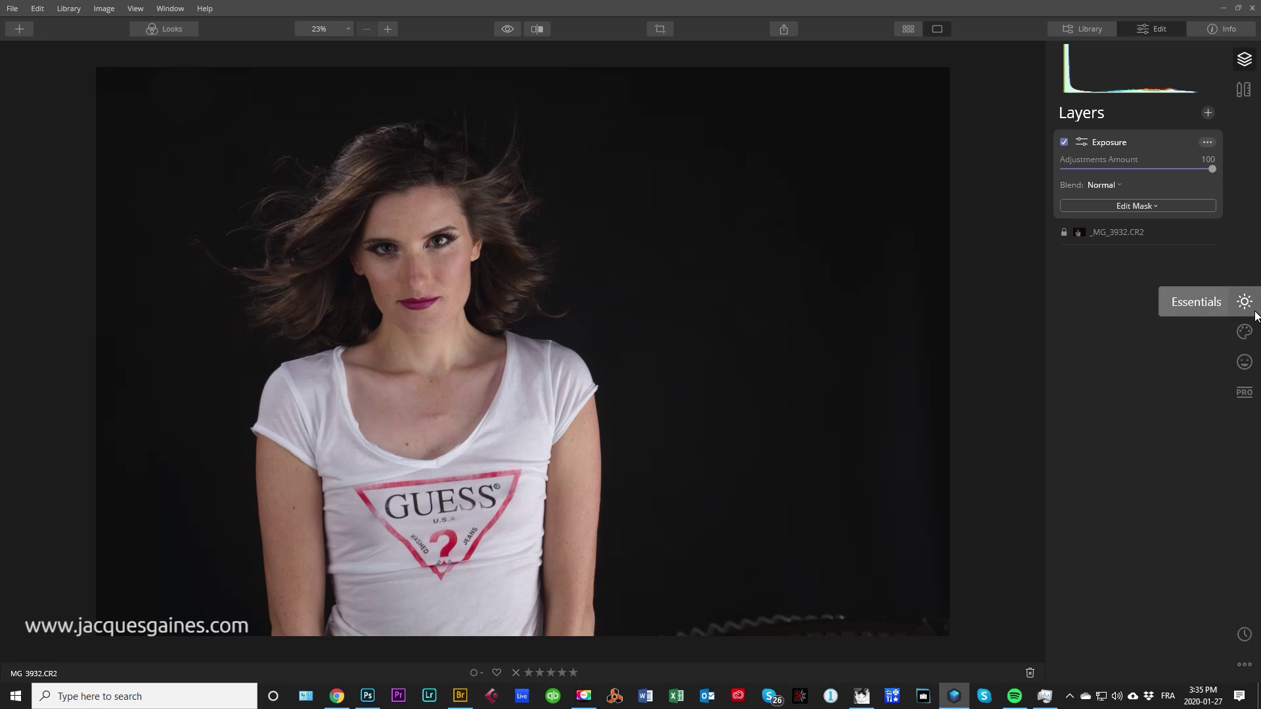
Step: Start cropping the photo and set the crop aspect ratio to 5:4
{"action": "left_click", "coordinate": [1243, 90]}
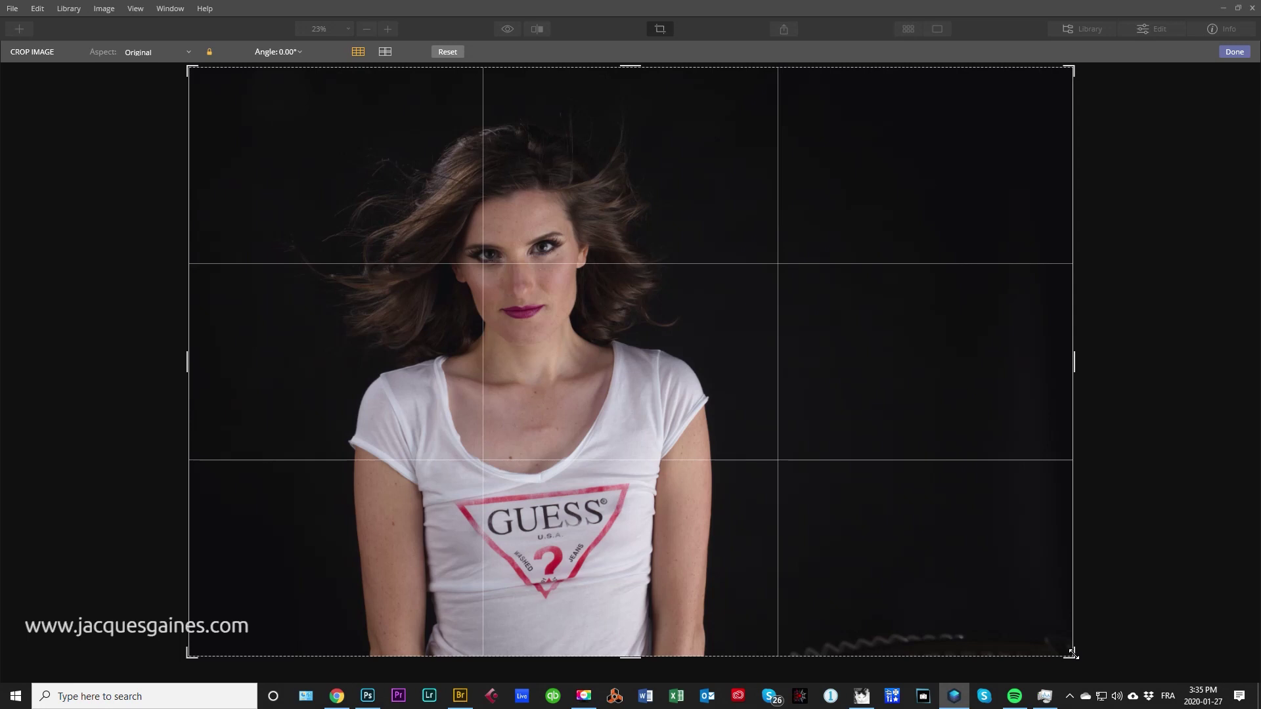
{"action": "left_click_drag", "start_coordinate": [1072, 653], "coordinate": [850, 630]}
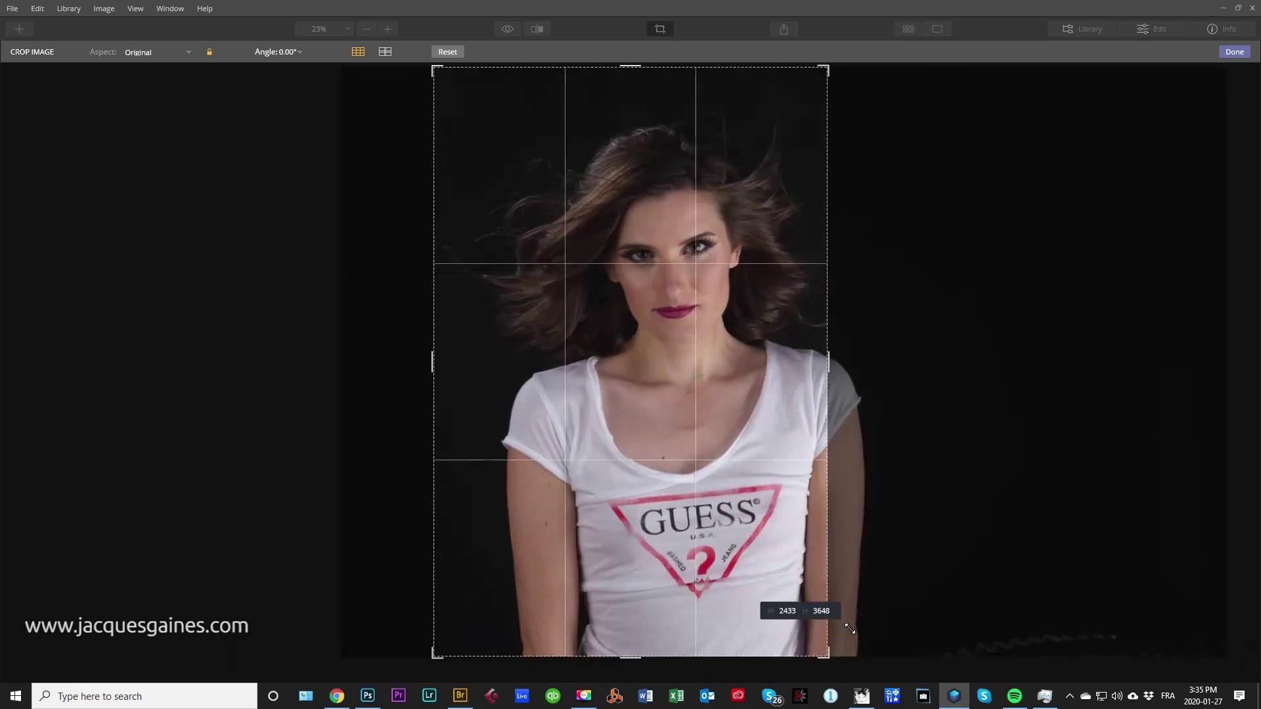
{"action": "left_click", "coordinate": [173, 53]}
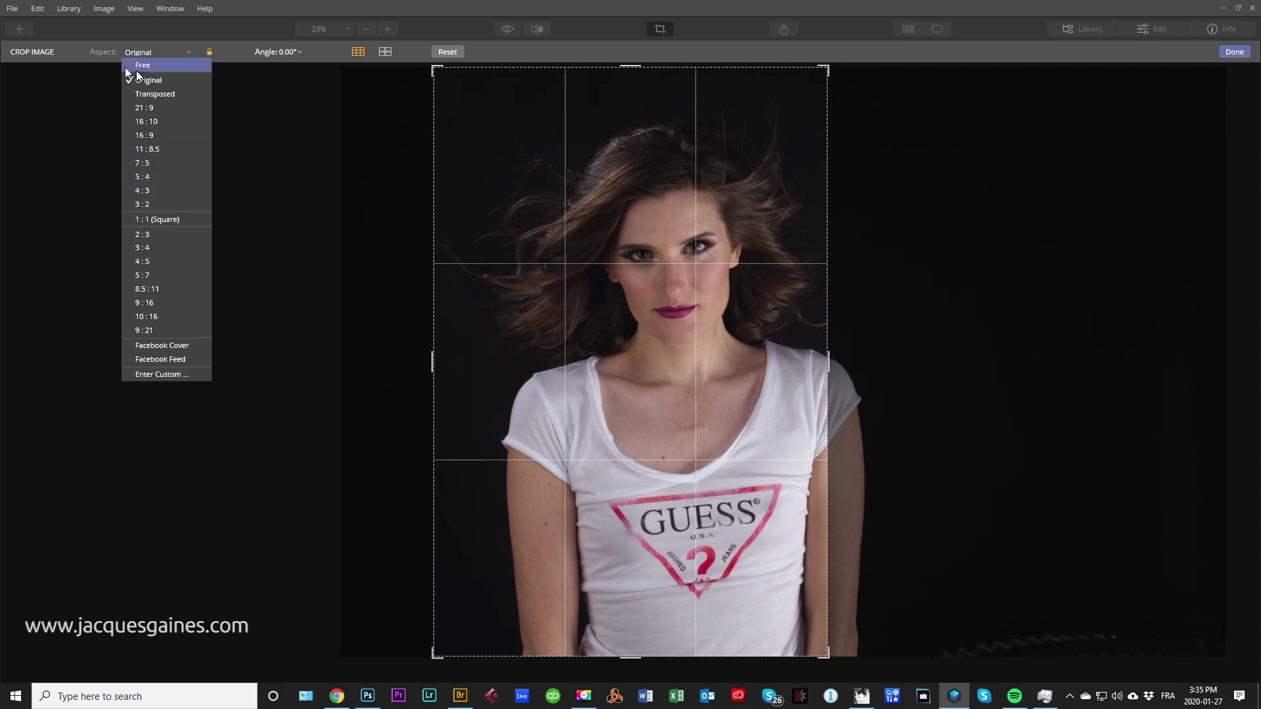
{"action": "left_click", "coordinate": [141, 176]}
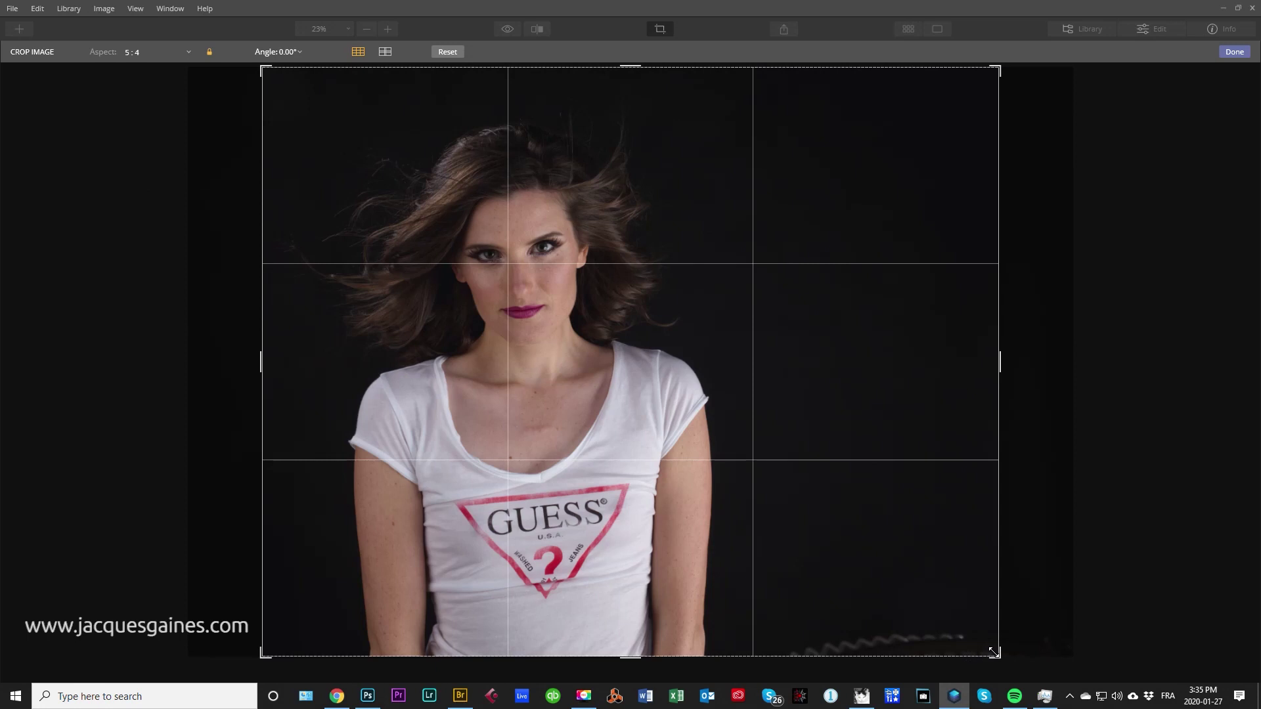
Step: Crop to an upright 5:4 frame around the woman's head and torso, leaving space above her hair, and apply it
{"action": "left_click_drag", "start_coordinate": [994, 652], "coordinate": [920, 594]}
{"action": "left_click_drag", "start_coordinate": [342, 129], "coordinate": [437, 145]}
{"action": "left_click_drag", "start_coordinate": [542, 227], "coordinate": [600, 191]}
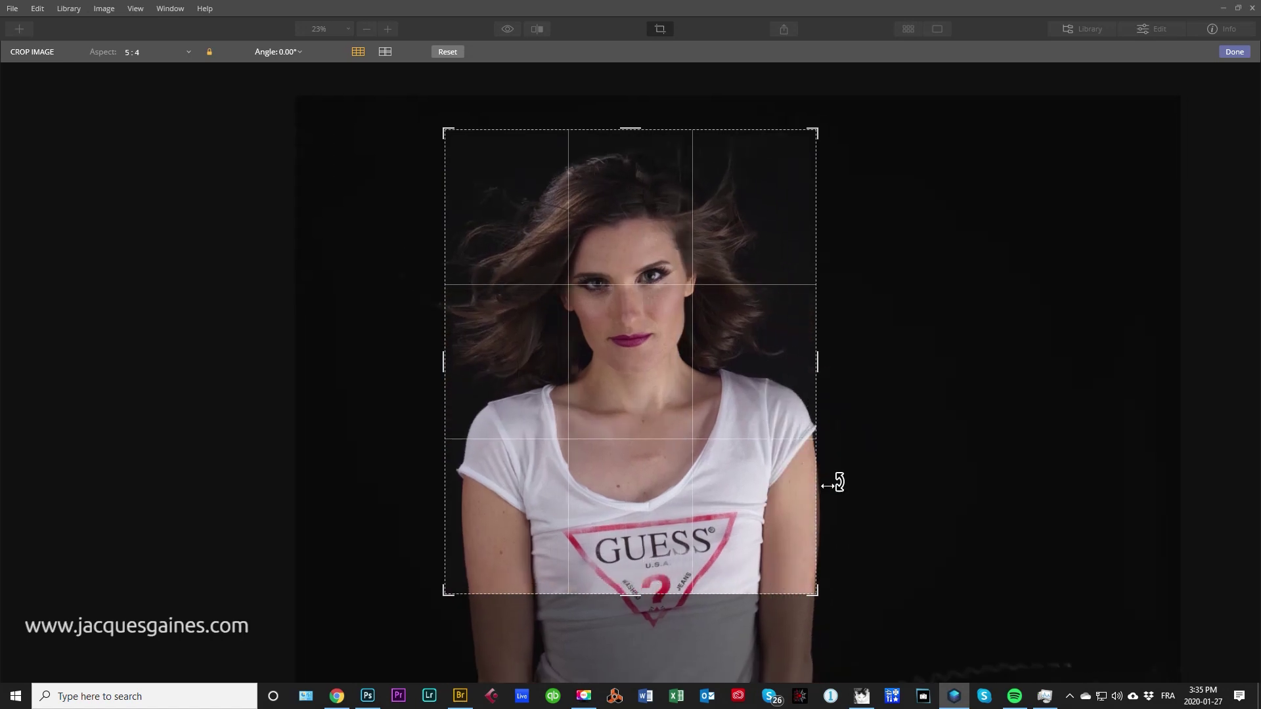
{"action": "left_click_drag", "start_coordinate": [812, 593], "coordinate": [812, 593]}
{"action": "left_click_drag", "start_coordinate": [868, 594], "coordinate": [829, 573]}
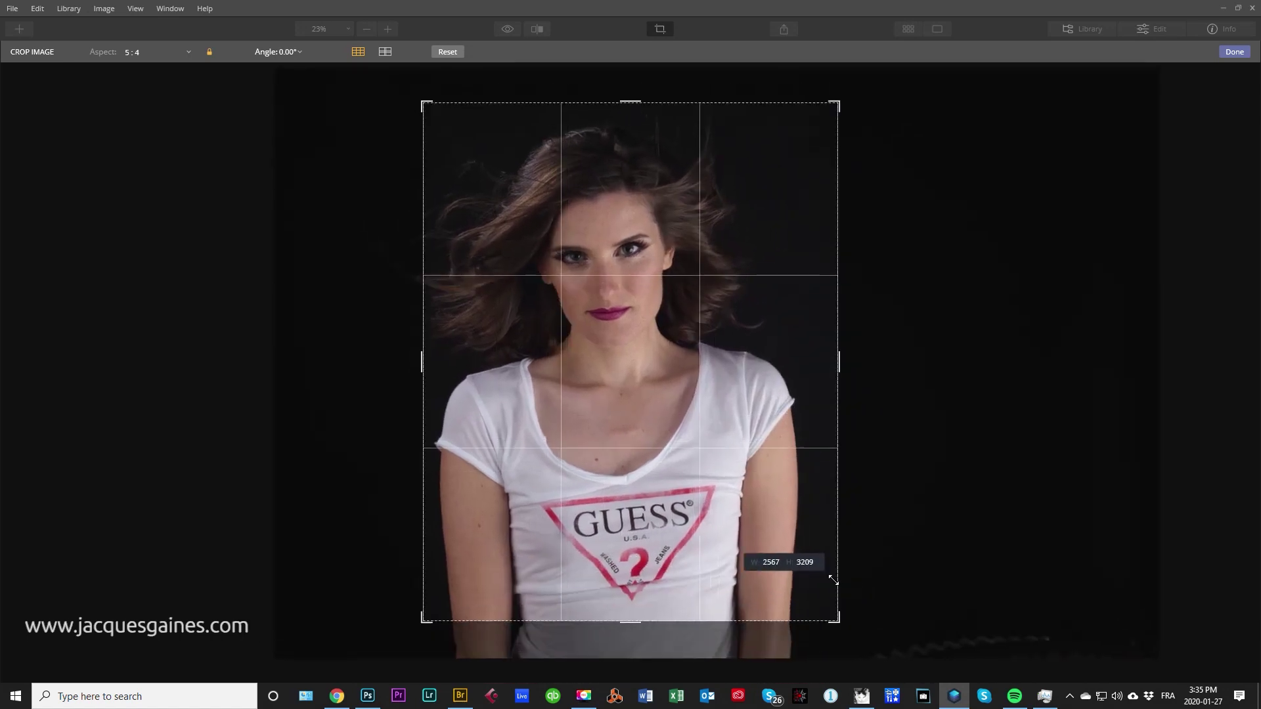
{"action": "left_click_drag", "start_coordinate": [713, 429], "coordinate": [545, 385]}
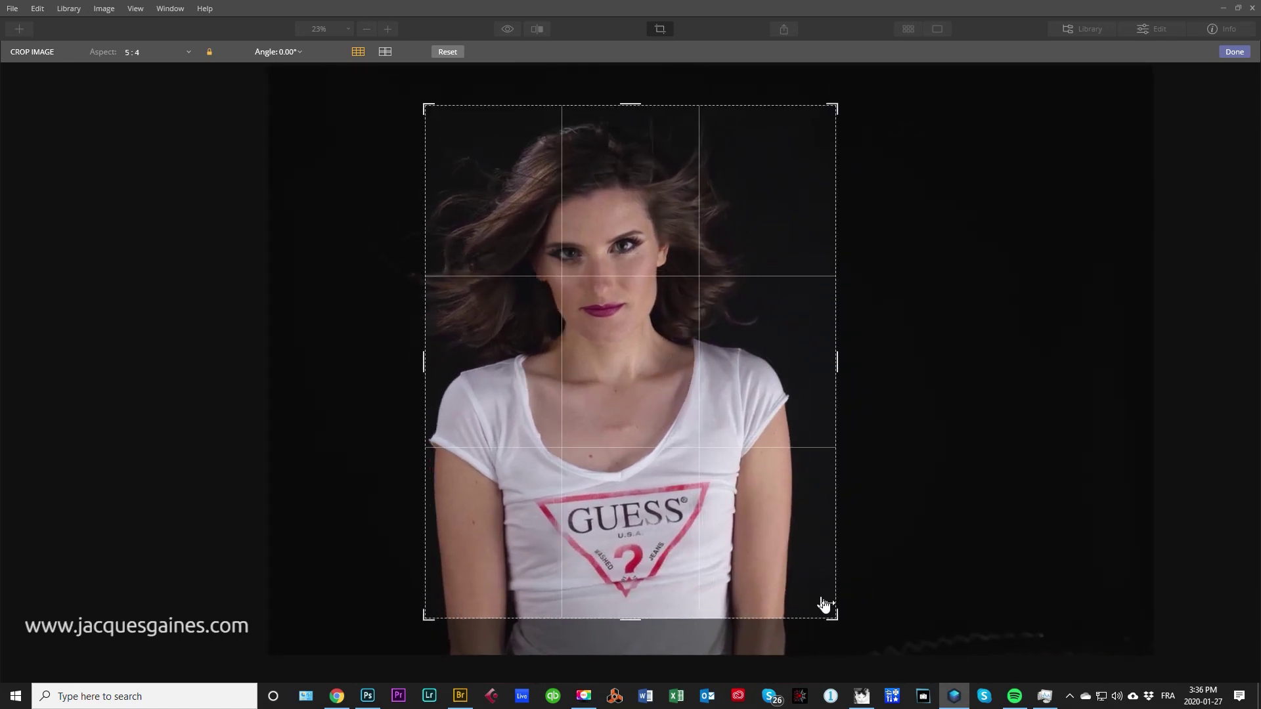
{"action": "left_click_drag", "start_coordinate": [835, 612], "coordinate": [845, 617]}
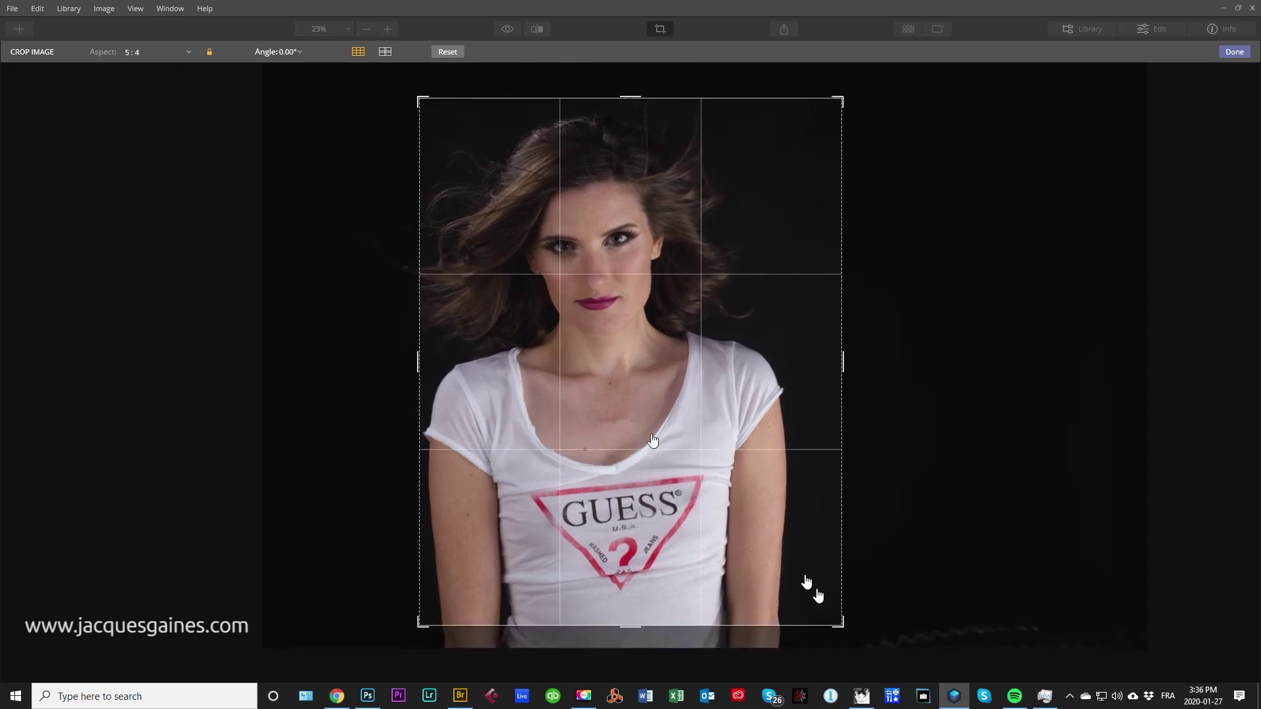
{"action": "left_click_drag", "start_coordinate": [553, 323], "coordinate": [569, 358]}
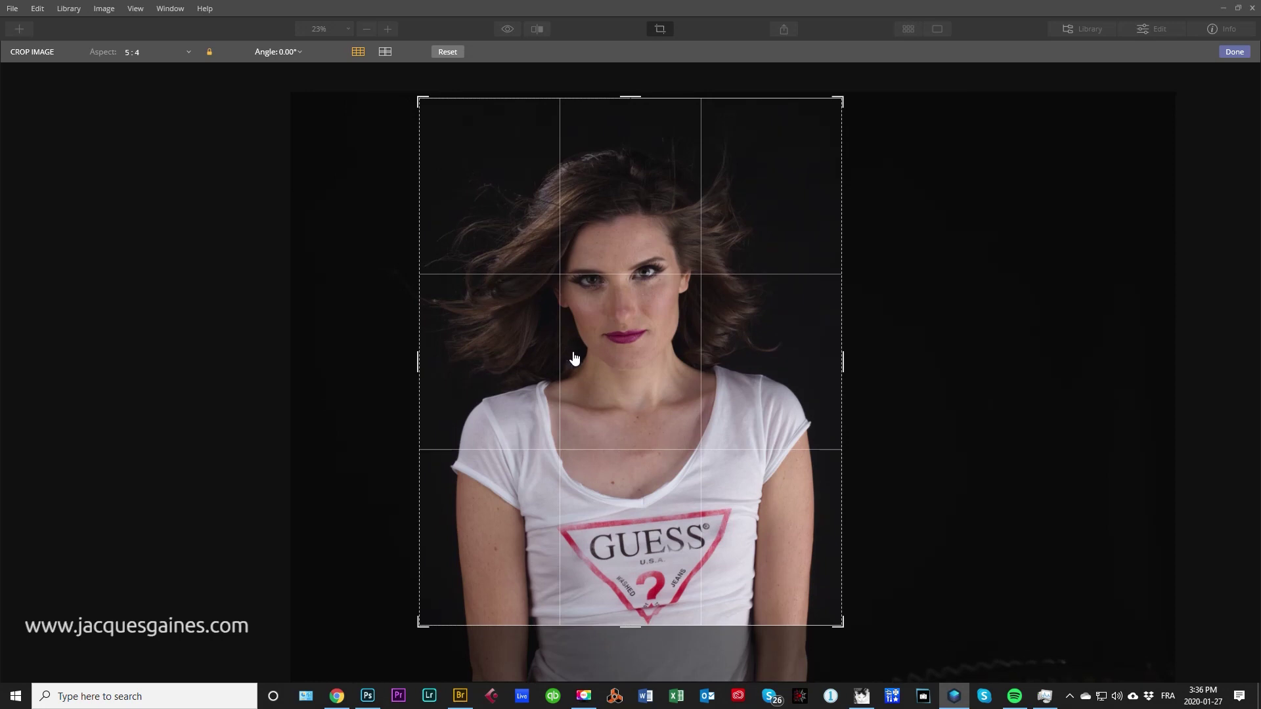
{"action": "left_click", "coordinate": [1224, 52]}
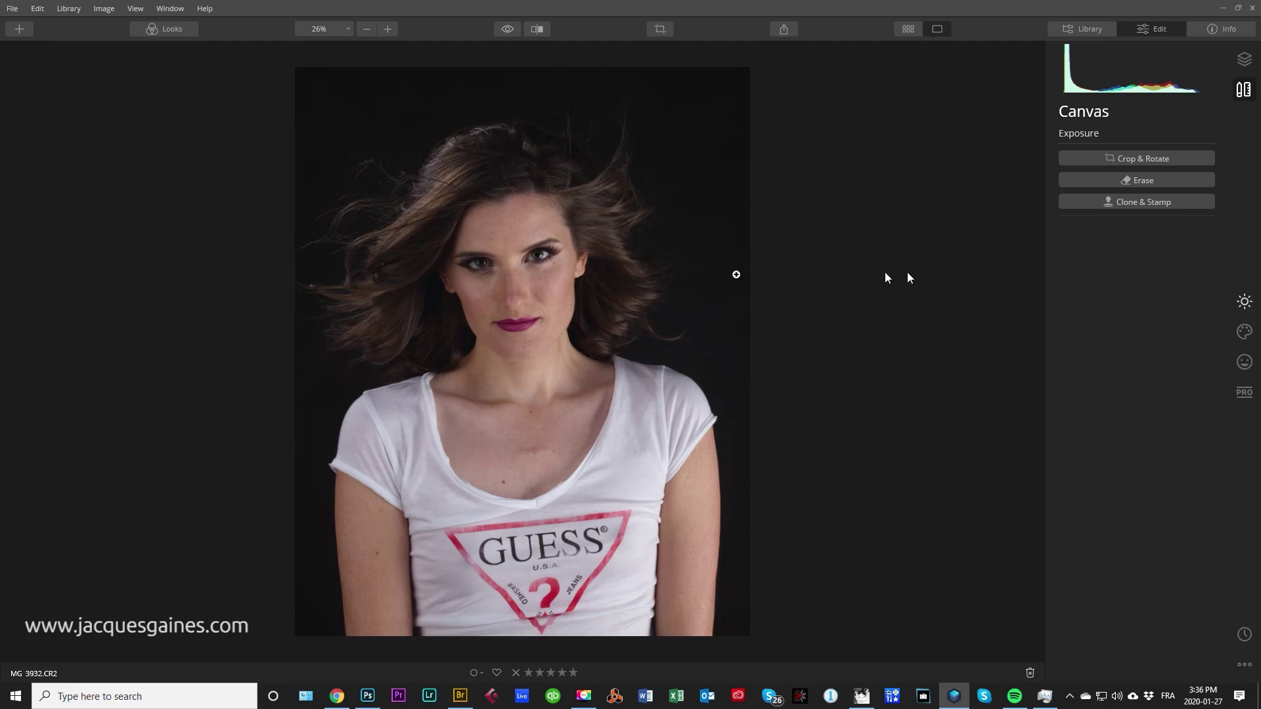
Step: Examine the woman's face, skin and hair up close in the cropped portrait
{"action": "scroll", "coordinate": [506, 344], "scroll_direction": "up", "scroll_amount": 3}
{"action": "scroll", "coordinate": [495, 408], "scroll_direction": "down", "scroll_amount": 1}
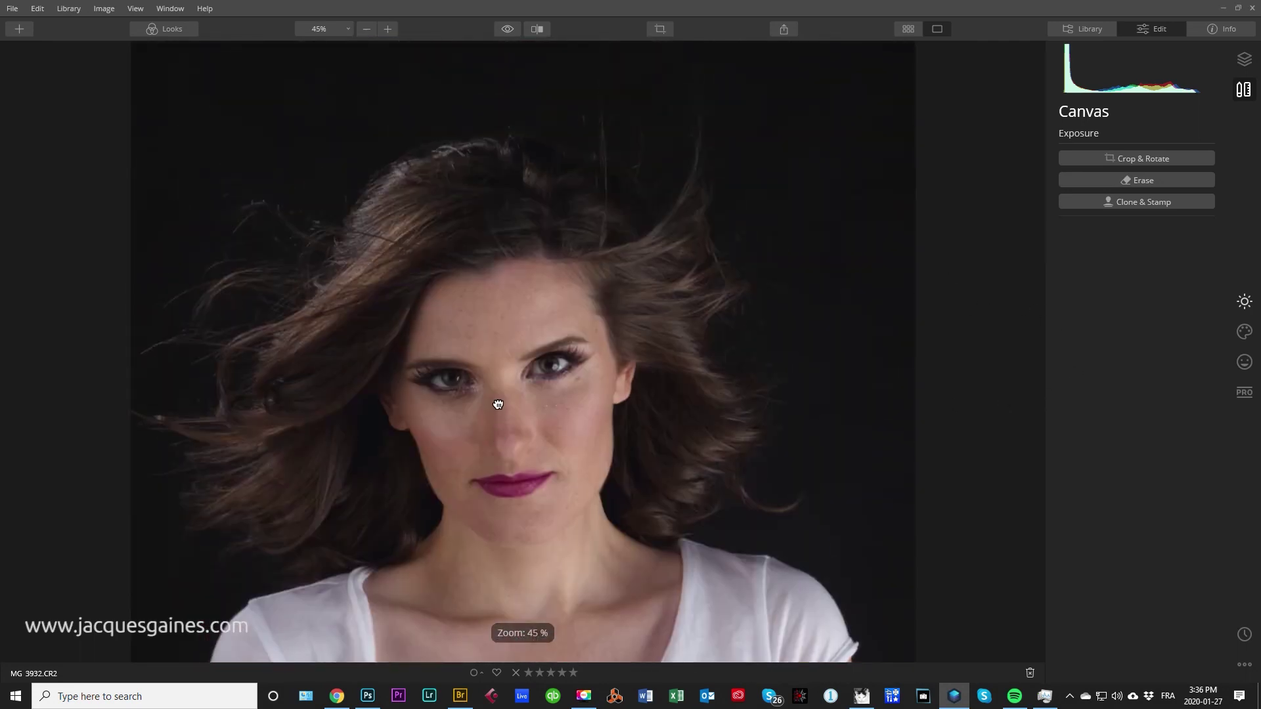
{"action": "scroll", "coordinate": [499, 356], "scroll_direction": "up", "scroll_amount": 1}
{"action": "scroll", "coordinate": [489, 338], "scroll_direction": "down", "scroll_amount": 1}
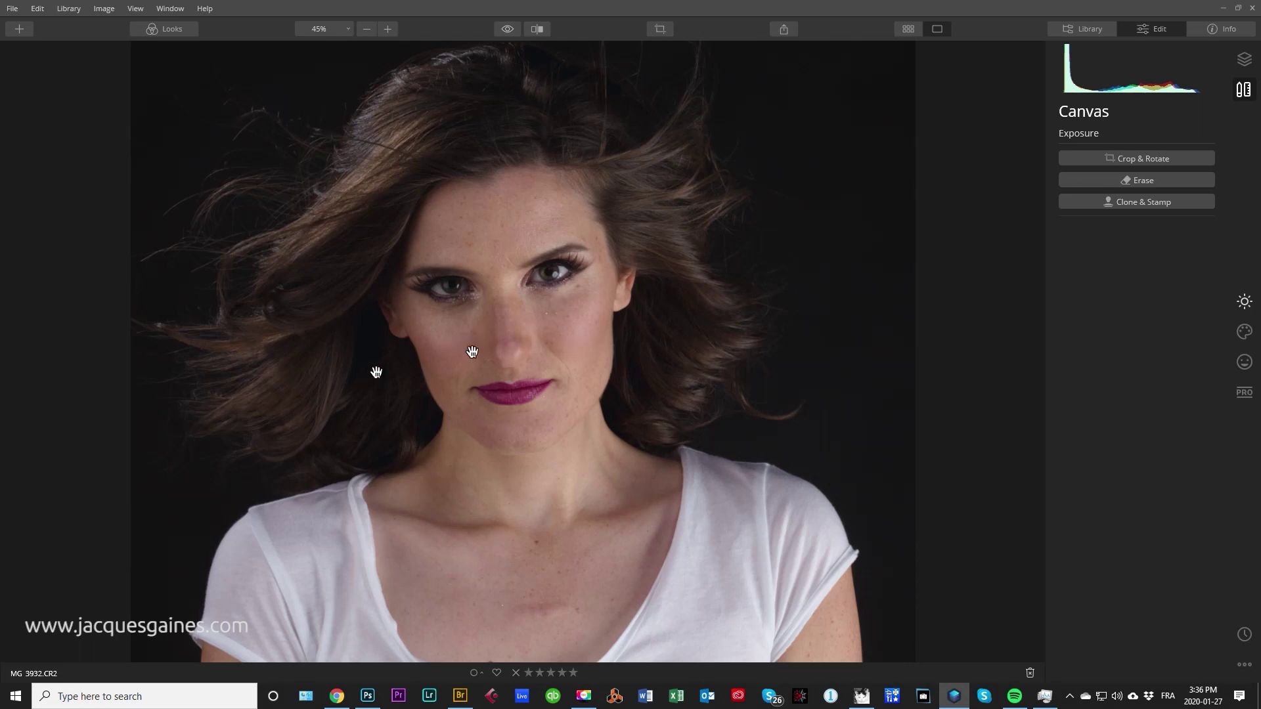
{"action": "scroll", "coordinate": [614, 343], "scroll_direction": "down", "scroll_amount": 2}
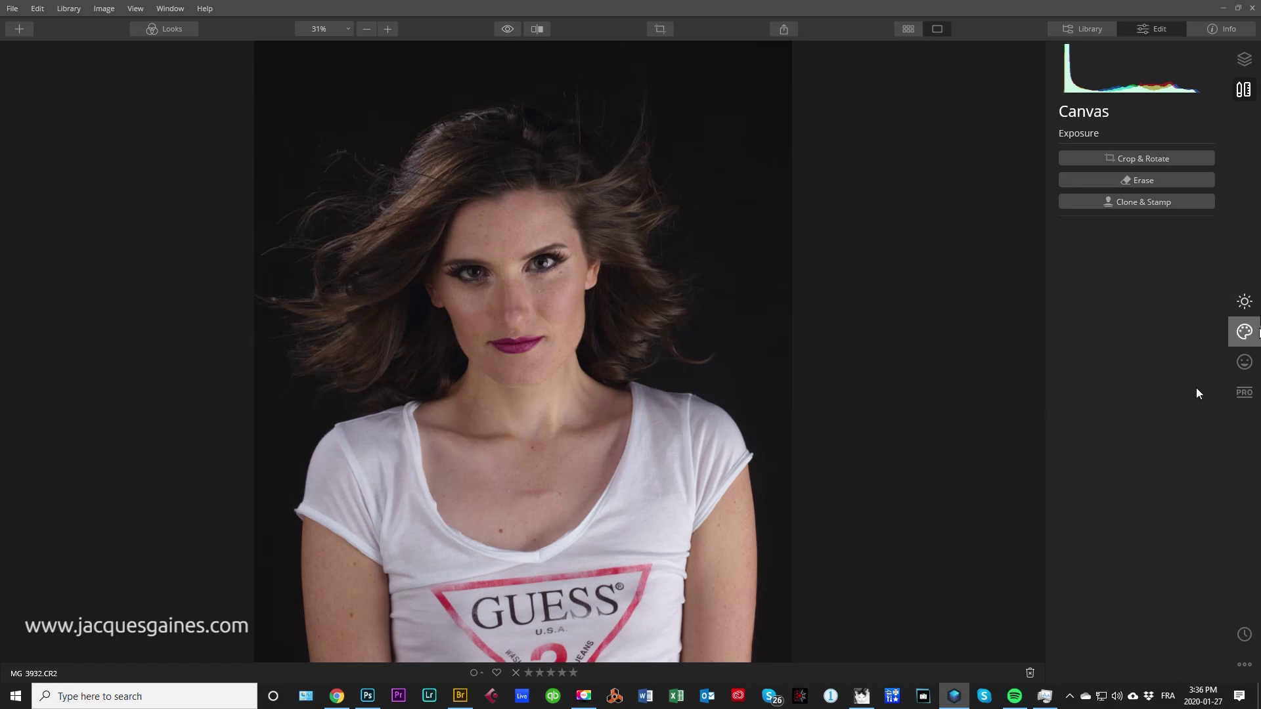
Step: Add another adjustment layer above the Exposure layer and rename it Skin
{"action": "left_click", "coordinate": [1243, 60]}
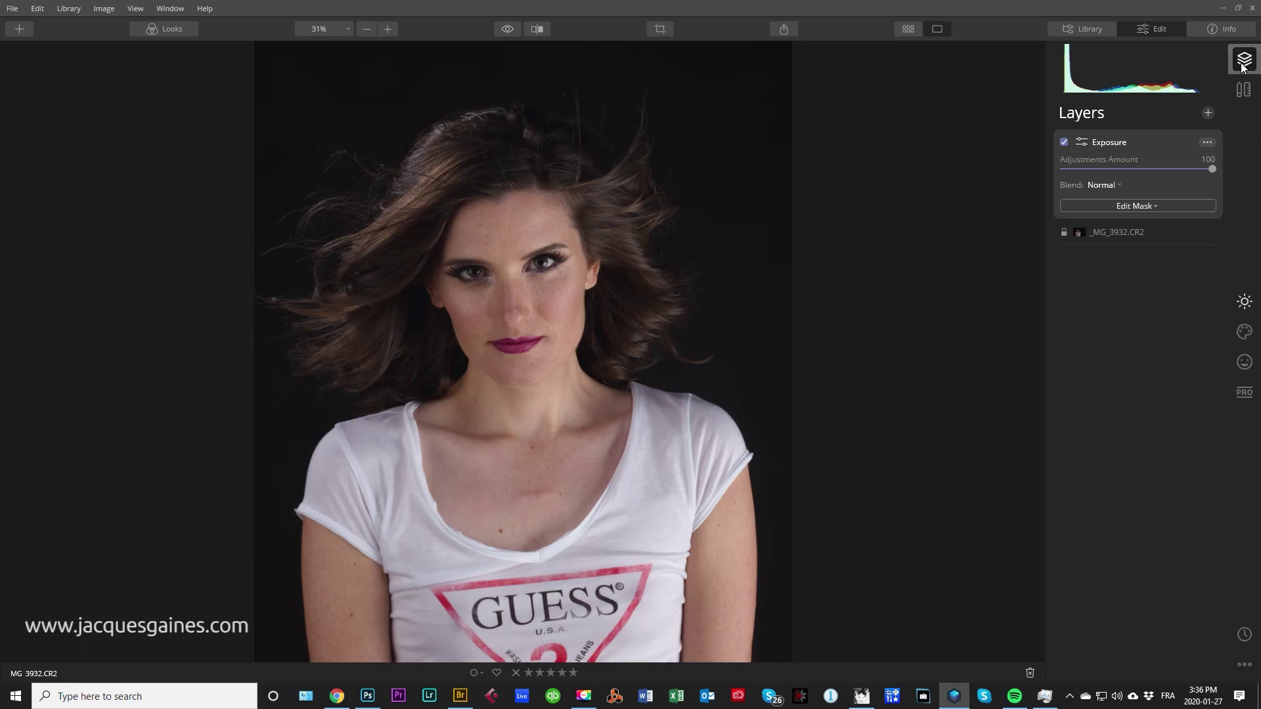
{"action": "left_click", "coordinate": [1208, 113]}
{"action": "left_click", "coordinate": [1173, 128]}
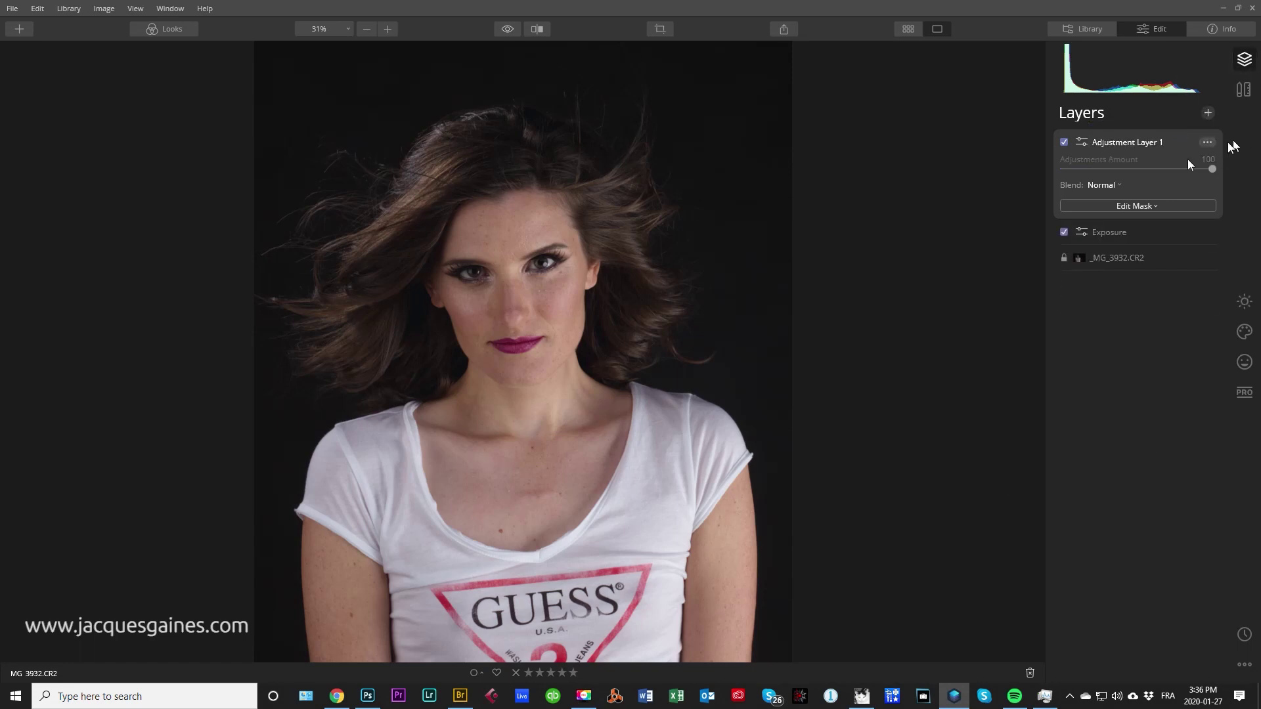
{"action": "left_click", "coordinate": [1209, 142]}
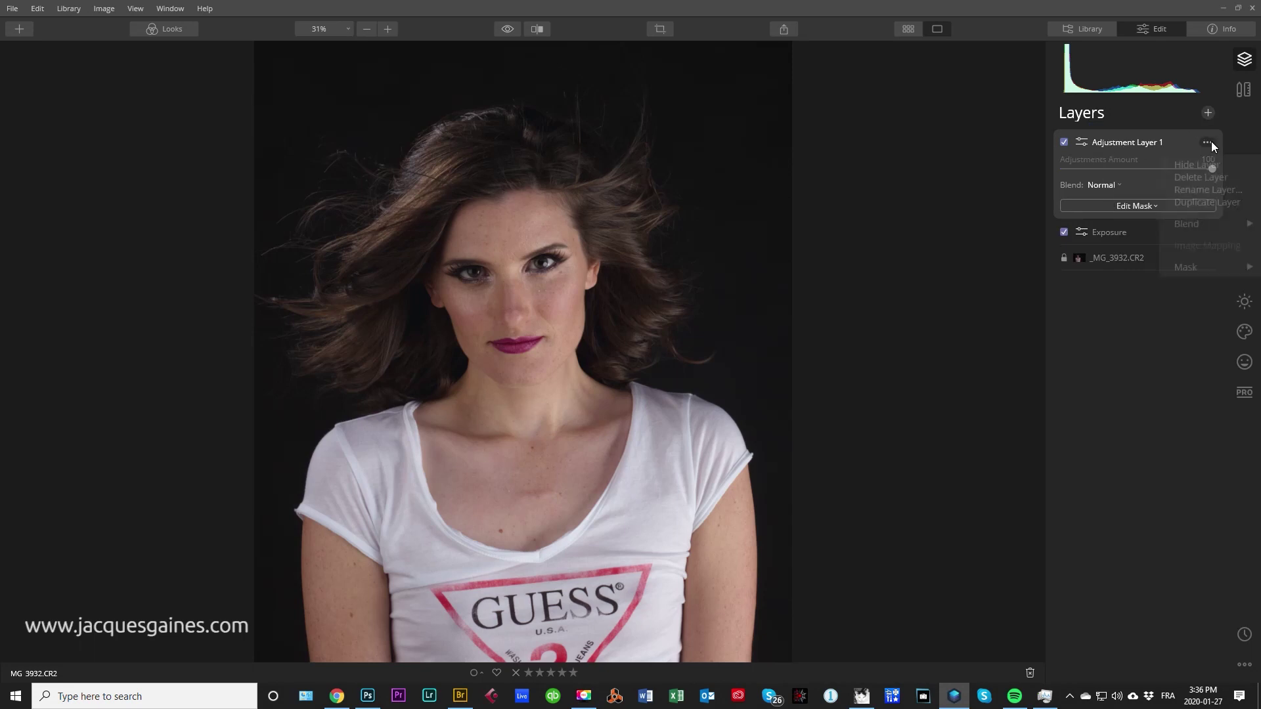
{"action": "left_click", "coordinate": [1189, 189]}
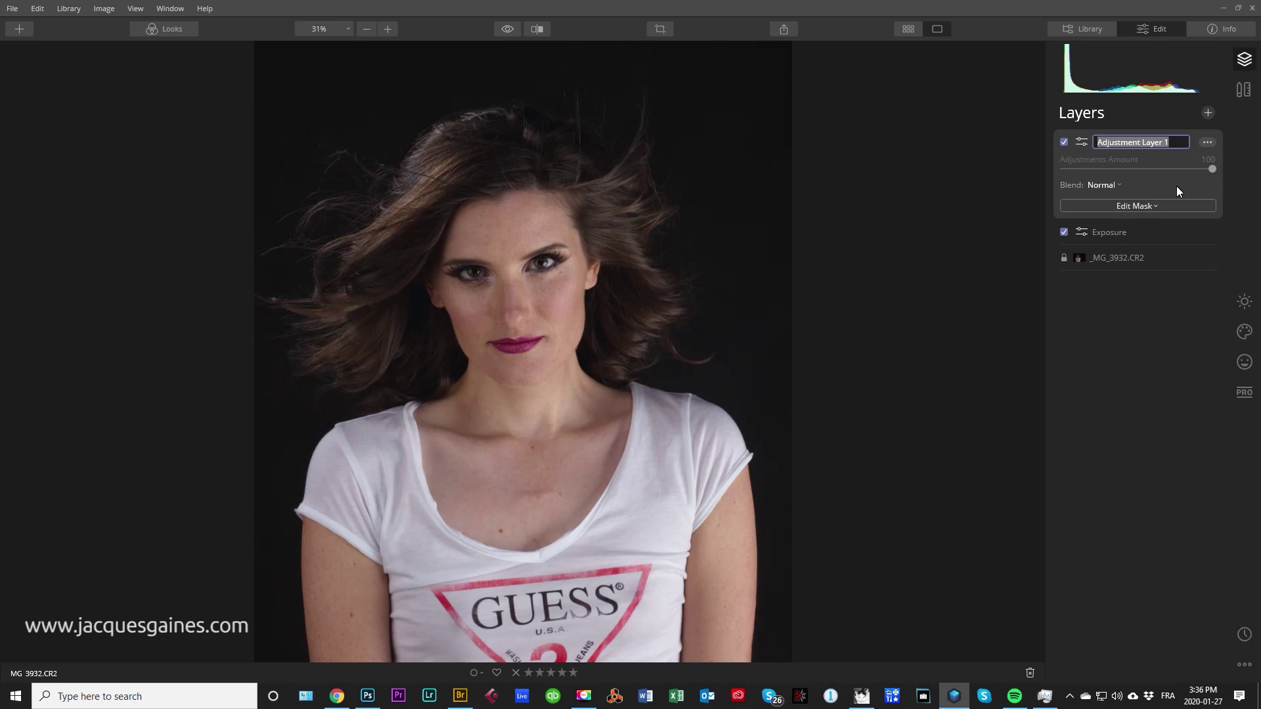
{"action": "type", "text": "Skin"}
{"action": "key", "text": "Return"}
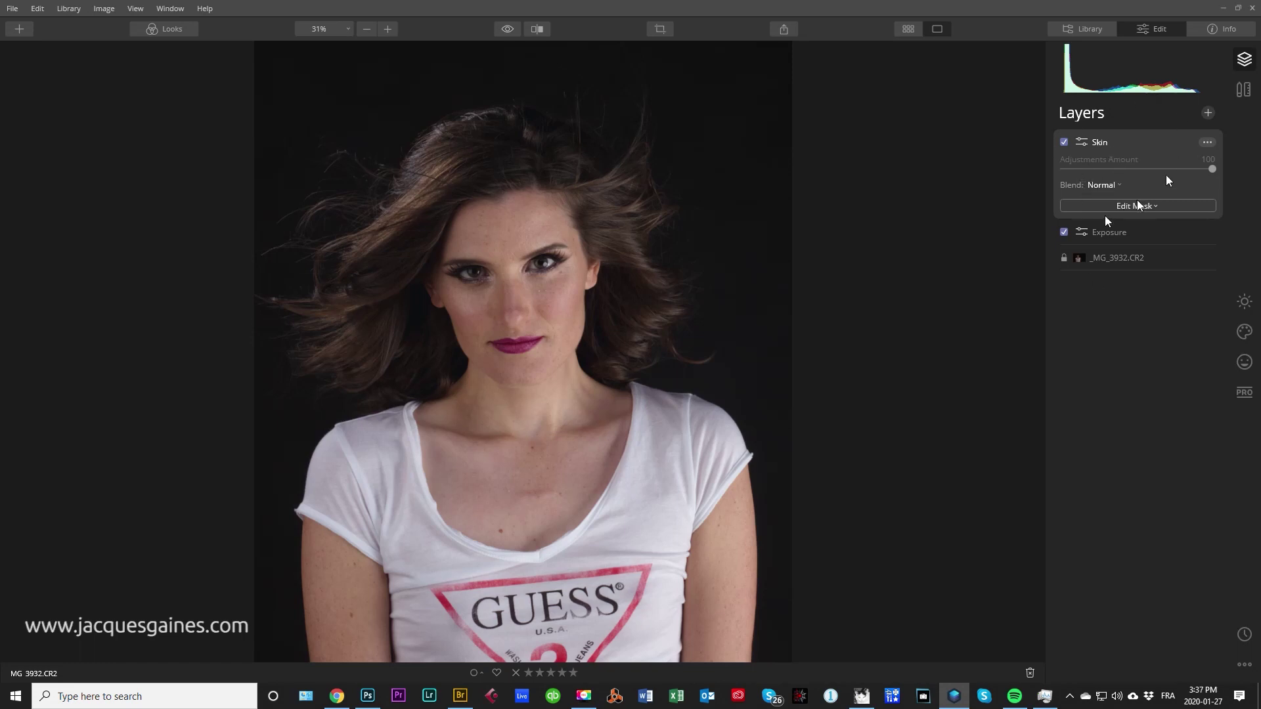
Step: On the Skin layer, set the AI Skin Enhancer amount to 89 and check the smoothing on the face
{"action": "left_click", "coordinate": [1248, 362]}
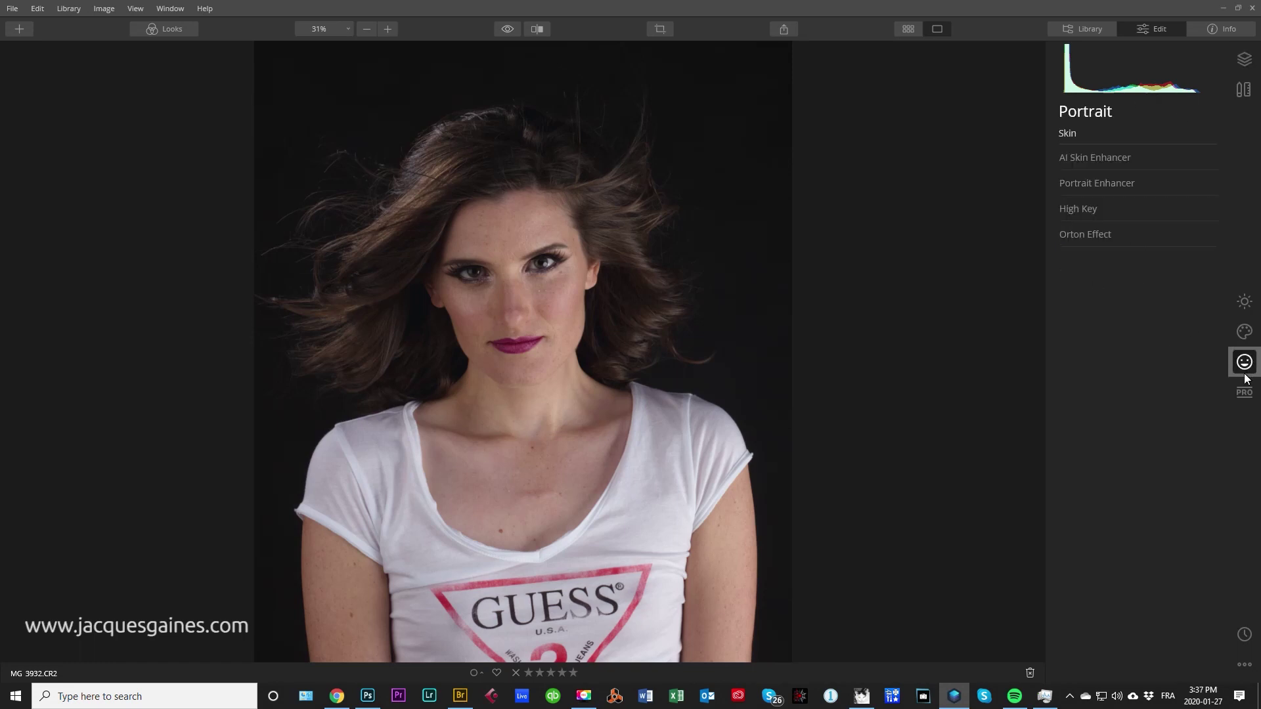
{"action": "left_click", "coordinate": [1095, 156]}
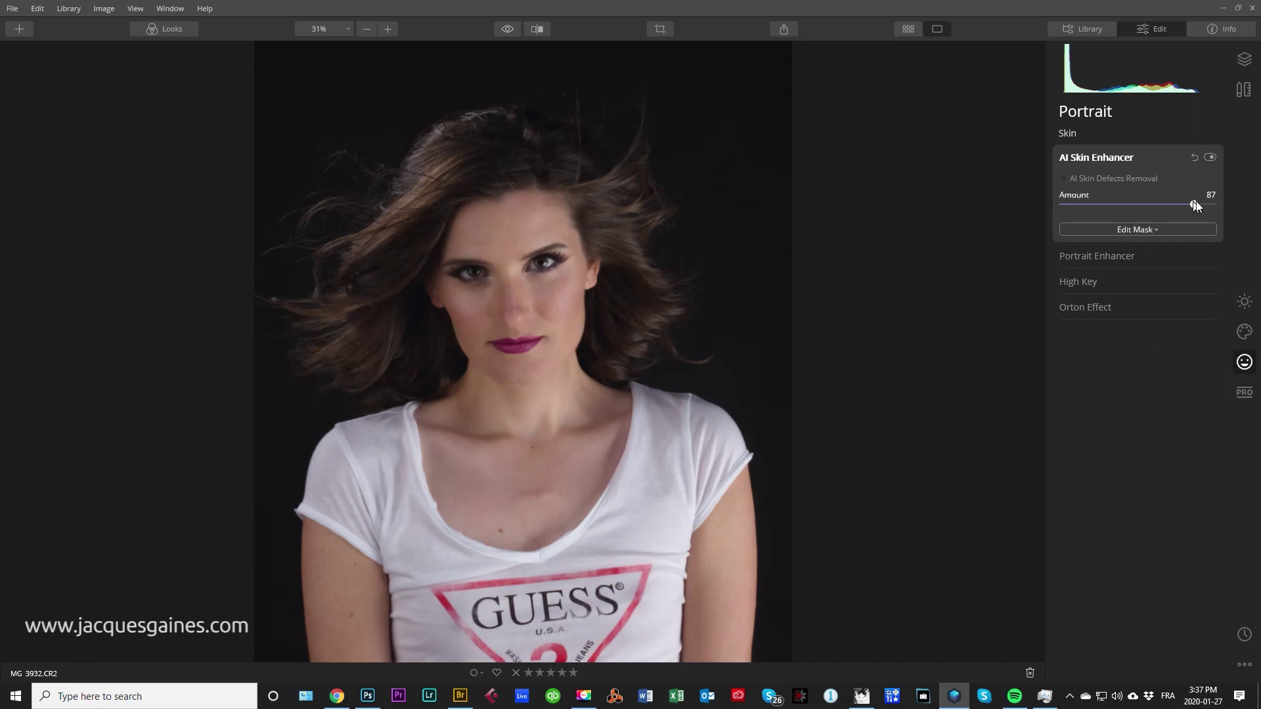
{"action": "left_click_drag", "start_coordinate": [1195, 204], "coordinate": [1197, 203]}
{"action": "scroll", "coordinate": [526, 338], "scroll_direction": "up", "scroll_amount": 2}
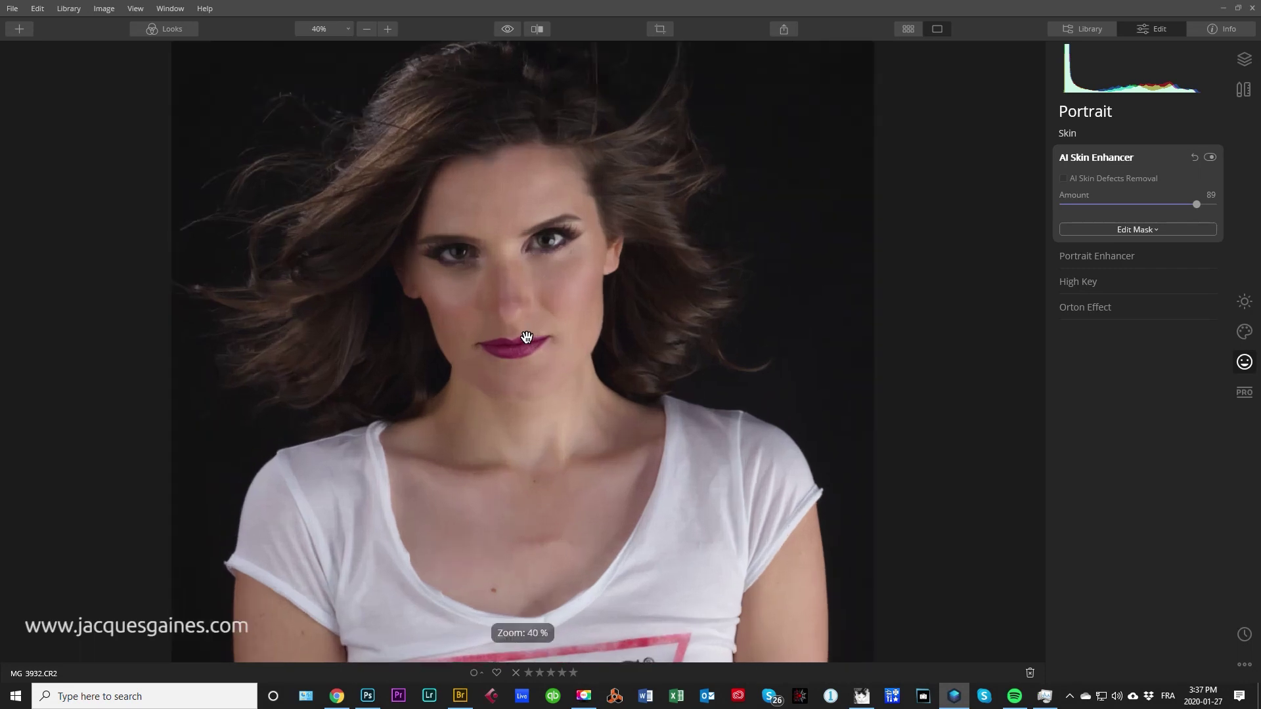
Step: Compare the portrait before and after in split view, moving the divider across to the hair beside the face
{"action": "scroll", "coordinate": [527, 337], "scroll_direction": "up", "scroll_amount": 1}
{"action": "left_click_drag", "start_coordinate": [530, 338], "coordinate": [588, 384]}
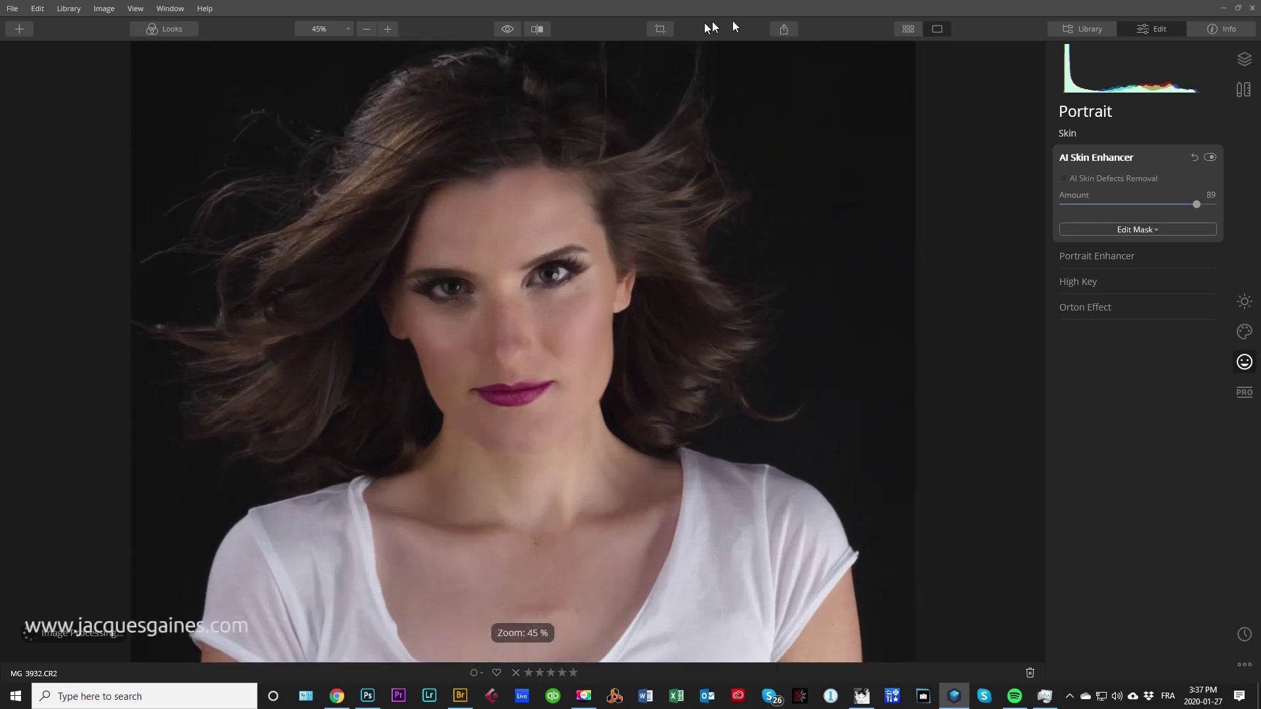
{"action": "left_click", "coordinate": [537, 29]}
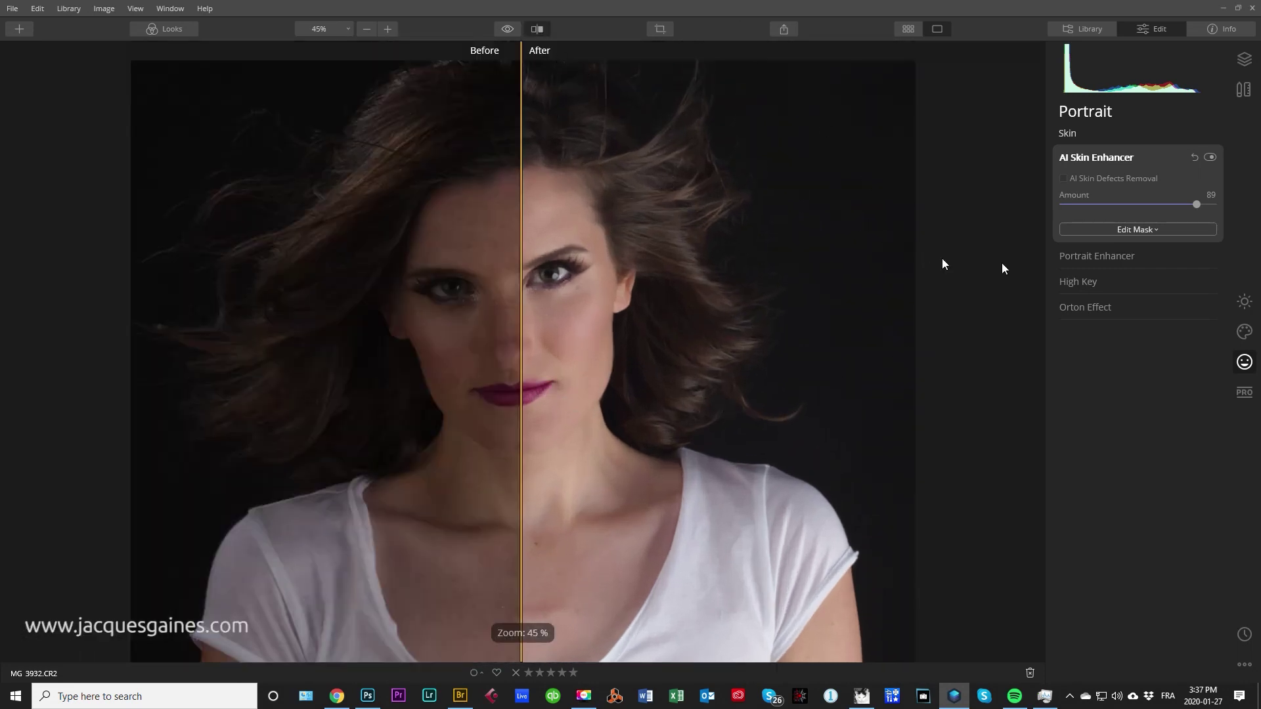
{"action": "left_click_drag", "start_coordinate": [527, 152], "coordinate": [287, 183]}
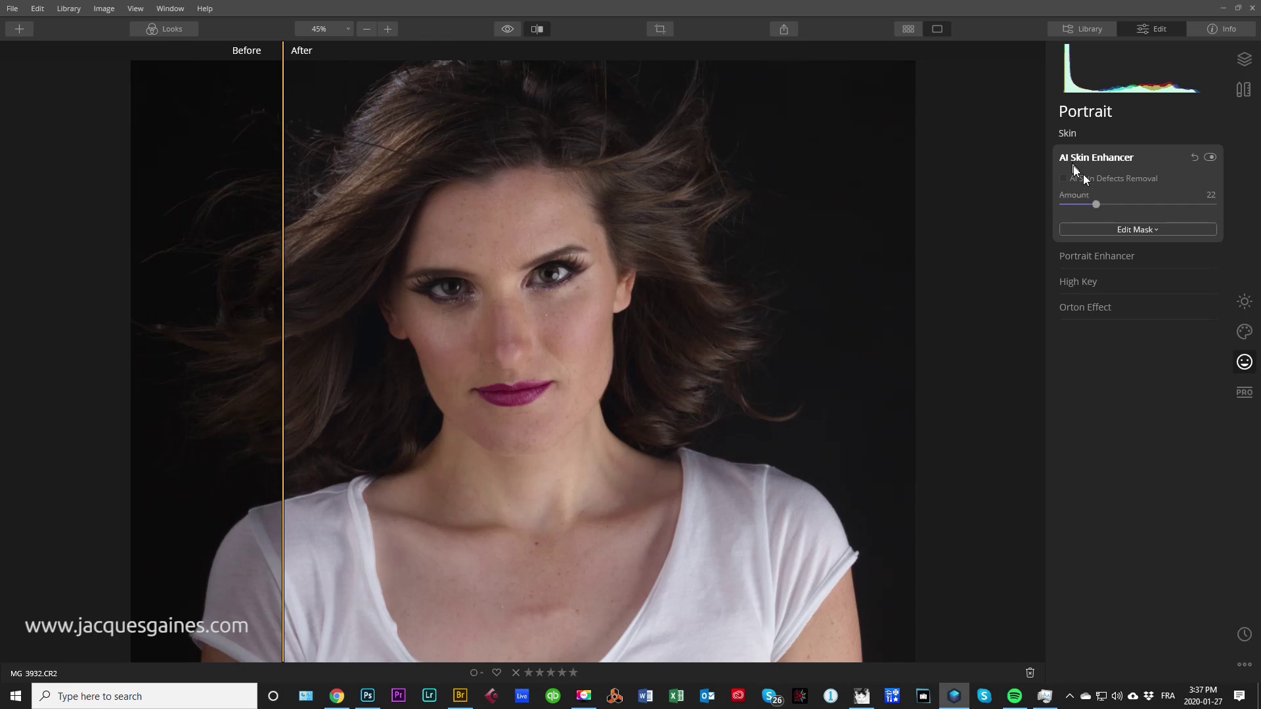
Step: Test weaker and stronger AI Skin Enhancer amounts against the facial skin, and settle on 87
{"action": "left_click_drag", "start_coordinate": [1102, 202], "coordinate": [1174, 210]}
{"action": "scroll", "coordinate": [548, 359], "scroll_direction": "up", "scroll_amount": 3}
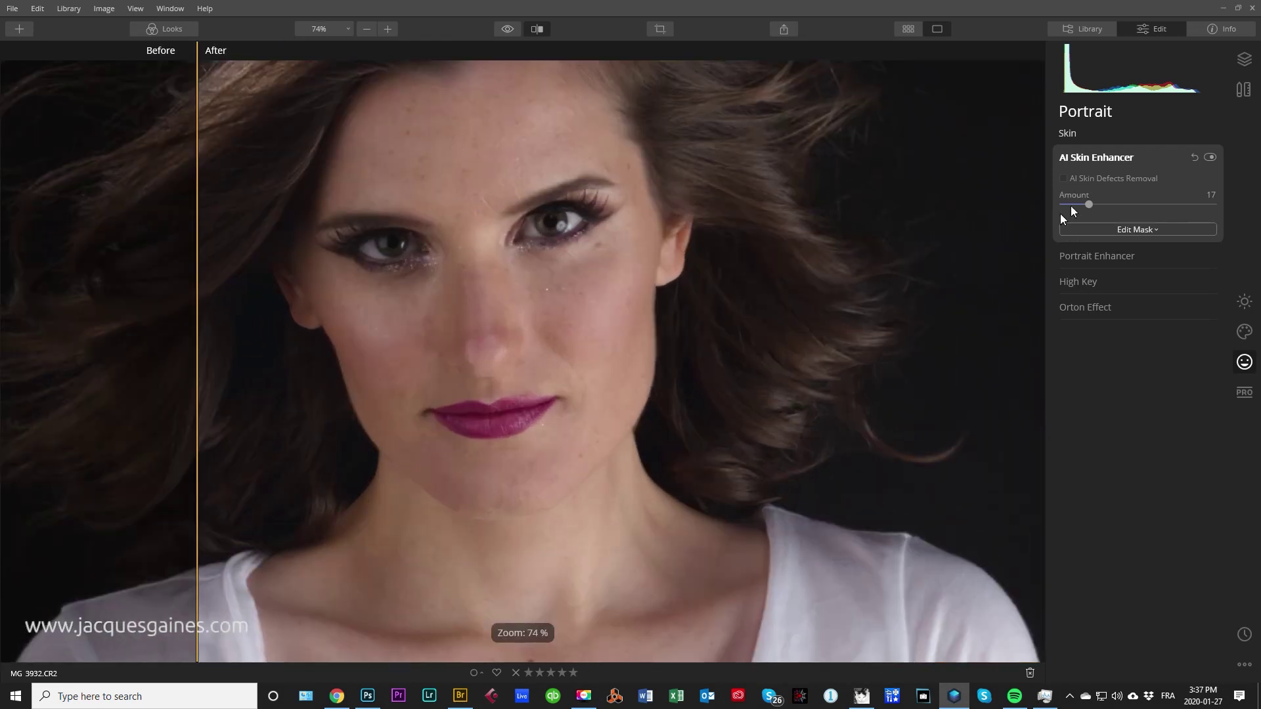
{"action": "left_click_drag", "start_coordinate": [1107, 205], "coordinate": [1180, 207]}
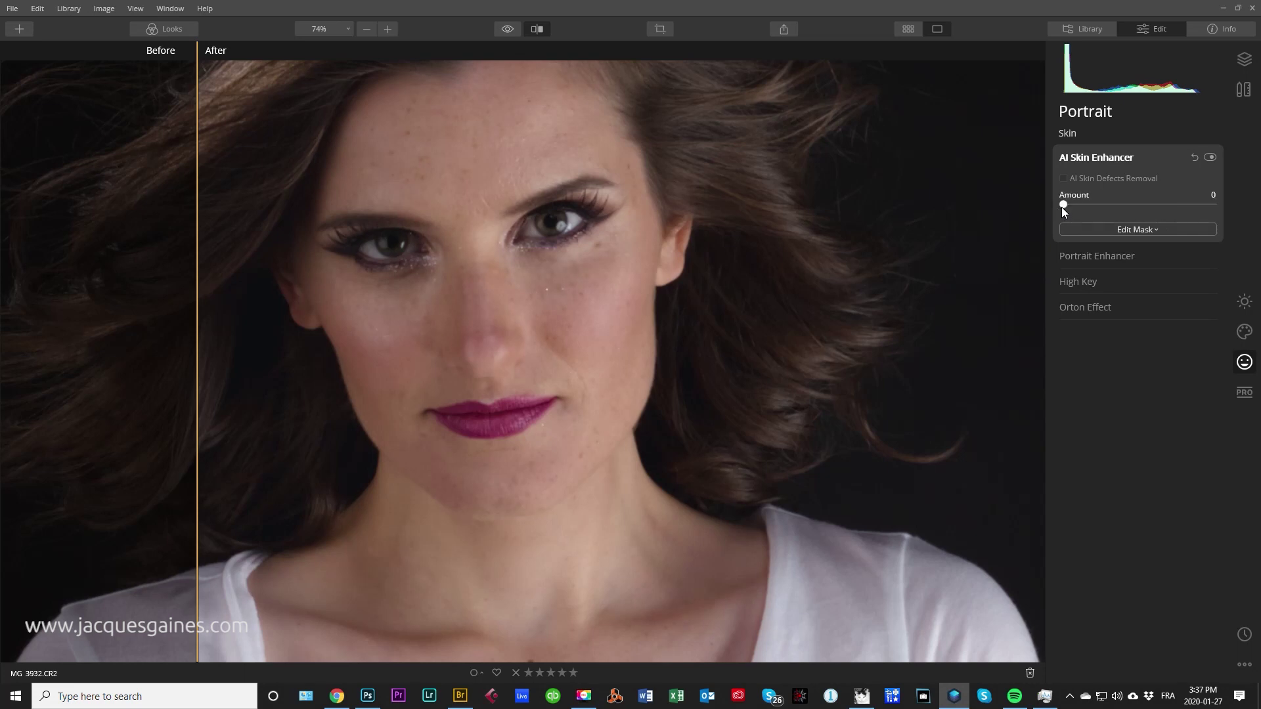
{"action": "left_click_drag", "start_coordinate": [1062, 205], "coordinate": [1187, 204]}
Step: Start a brush mask for the AI Skin Enhancer and paint in the forehead and both lower cheeks at 50% opacity
{"action": "left_click", "coordinate": [1122, 231]}
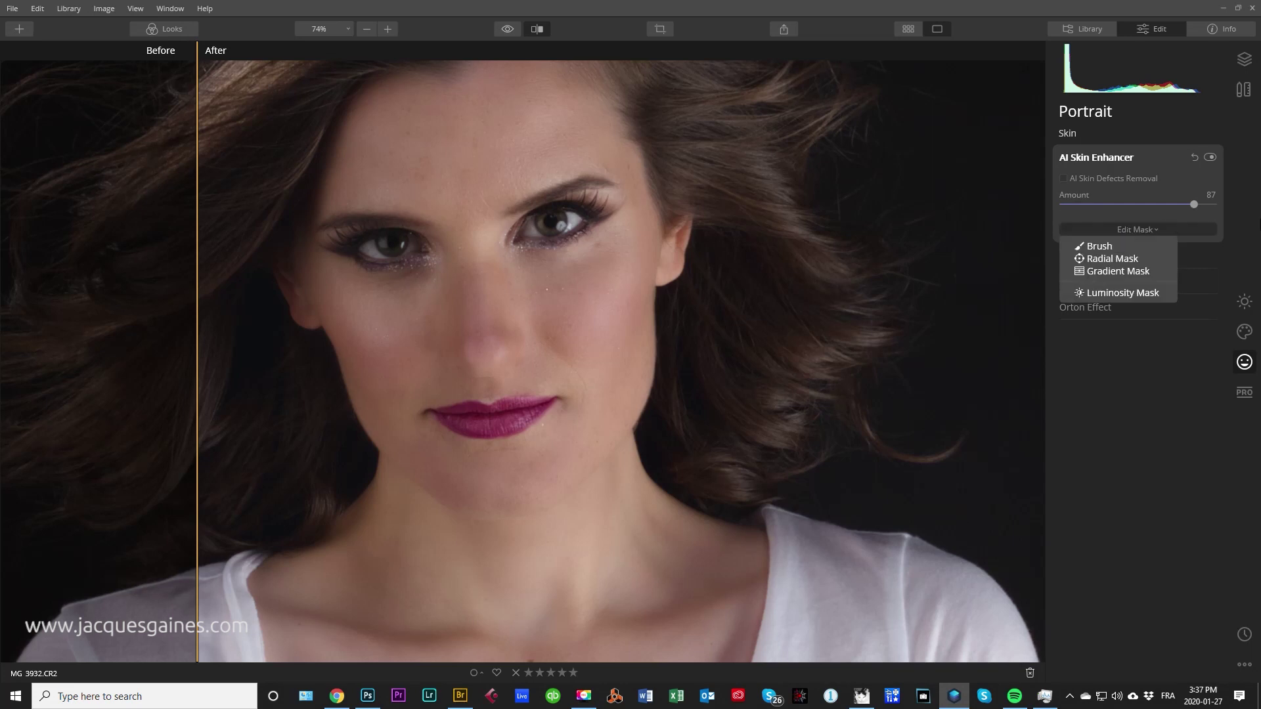
{"action": "left_click", "coordinate": [1080, 247]}
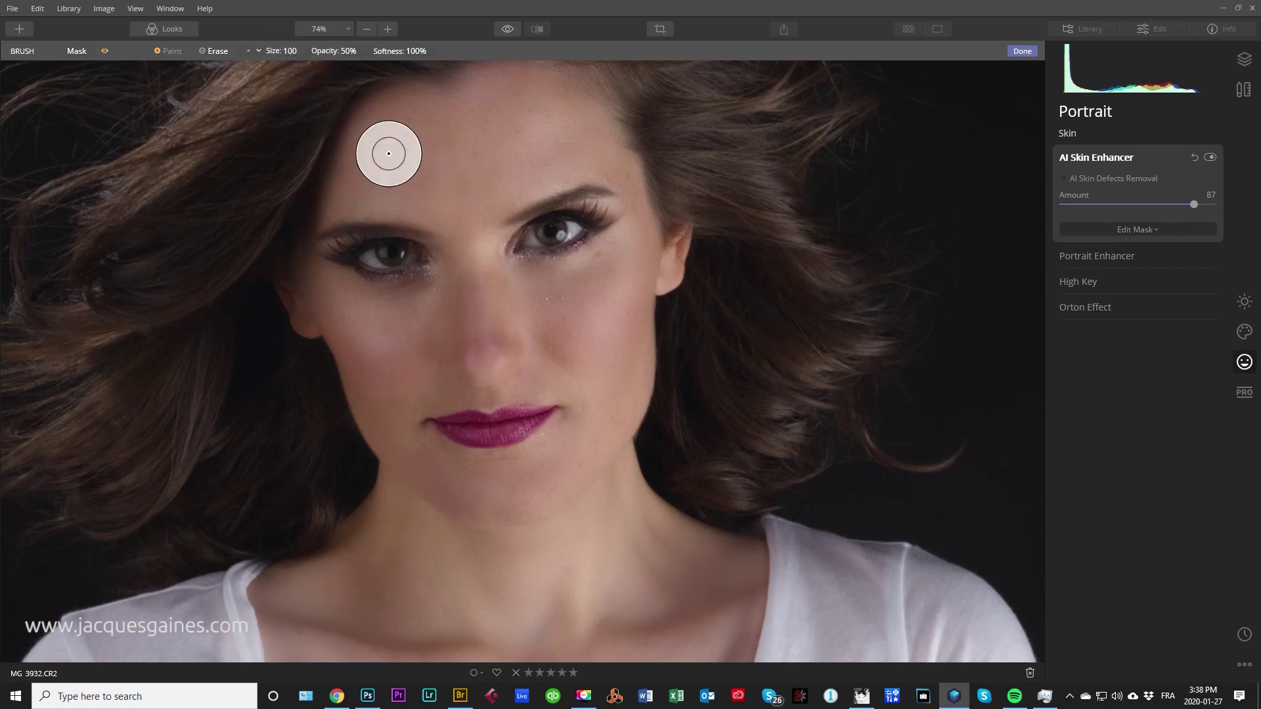
{"action": "mouse_move", "coordinate": [385, 146]}
{"action": "left_mouse_down"}
{"action": "mouse_move", "coordinate": [526, 151]}
{"action": "mouse_move", "coordinate": [419, 184]}
{"action": "mouse_move", "coordinate": [434, 128]}
{"action": "mouse_move", "coordinate": [563, 126]}
{"action": "mouse_move", "coordinate": [536, 155]}
{"action": "mouse_move", "coordinate": [483, 117]}
{"action": "mouse_move", "coordinate": [541, 185]}
{"action": "mouse_move", "coordinate": [377, 172]}
{"action": "left_mouse_up"}
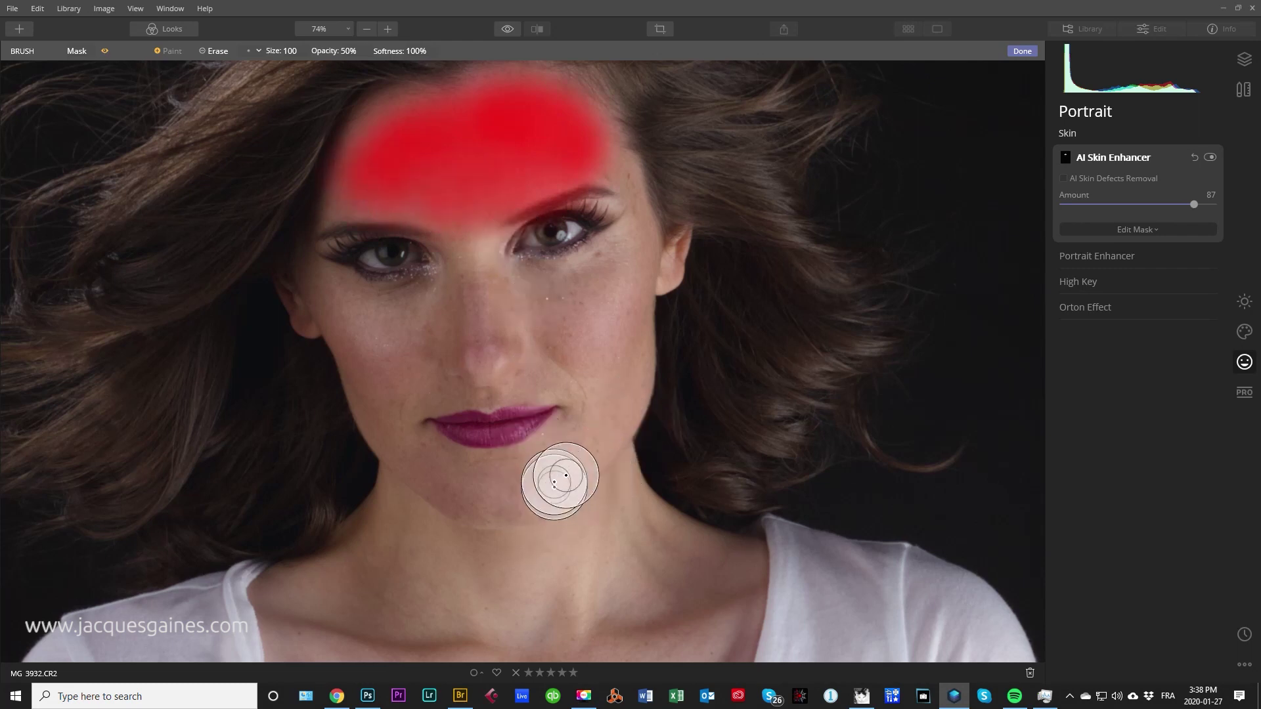
{"action": "left_click_drag", "start_coordinate": [582, 407], "coordinate": [592, 423]}
{"action": "mouse_move", "coordinate": [366, 408]}
{"action": "left_mouse_down"}
{"action": "mouse_move", "coordinate": [406, 439]}
{"action": "mouse_move", "coordinate": [402, 478]}
{"action": "mouse_move", "coordinate": [388, 415]}
{"action": "left_mouse_up"}
{"action": "mouse_move", "coordinate": [600, 394]}
{"action": "left_mouse_down"}
{"action": "mouse_move", "coordinate": [583, 483]}
{"action": "mouse_move", "coordinate": [613, 386]}
{"action": "left_mouse_up"}
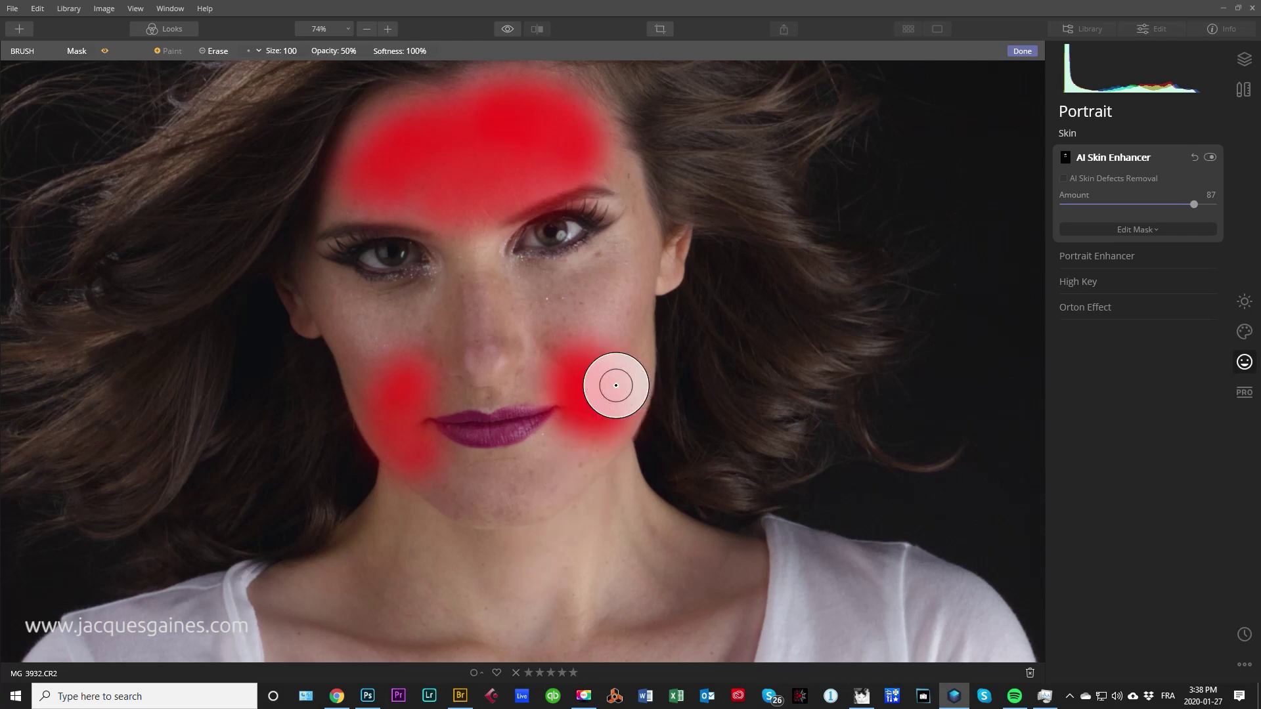
Step: Lower the mask brush opacity to 28% and paint the effect over the neck and chest
{"action": "left_click", "coordinate": [348, 29]}
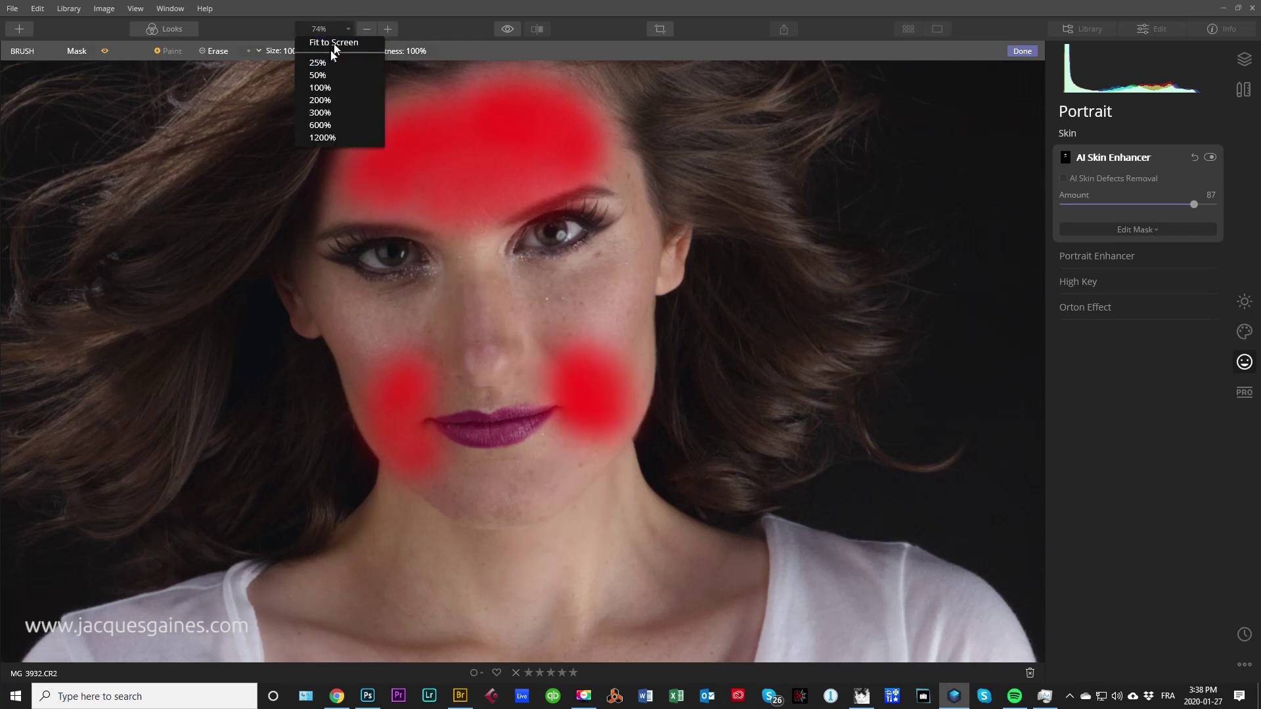
{"action": "left_click", "coordinate": [333, 39]}
{"action": "left_click", "coordinate": [349, 51]}
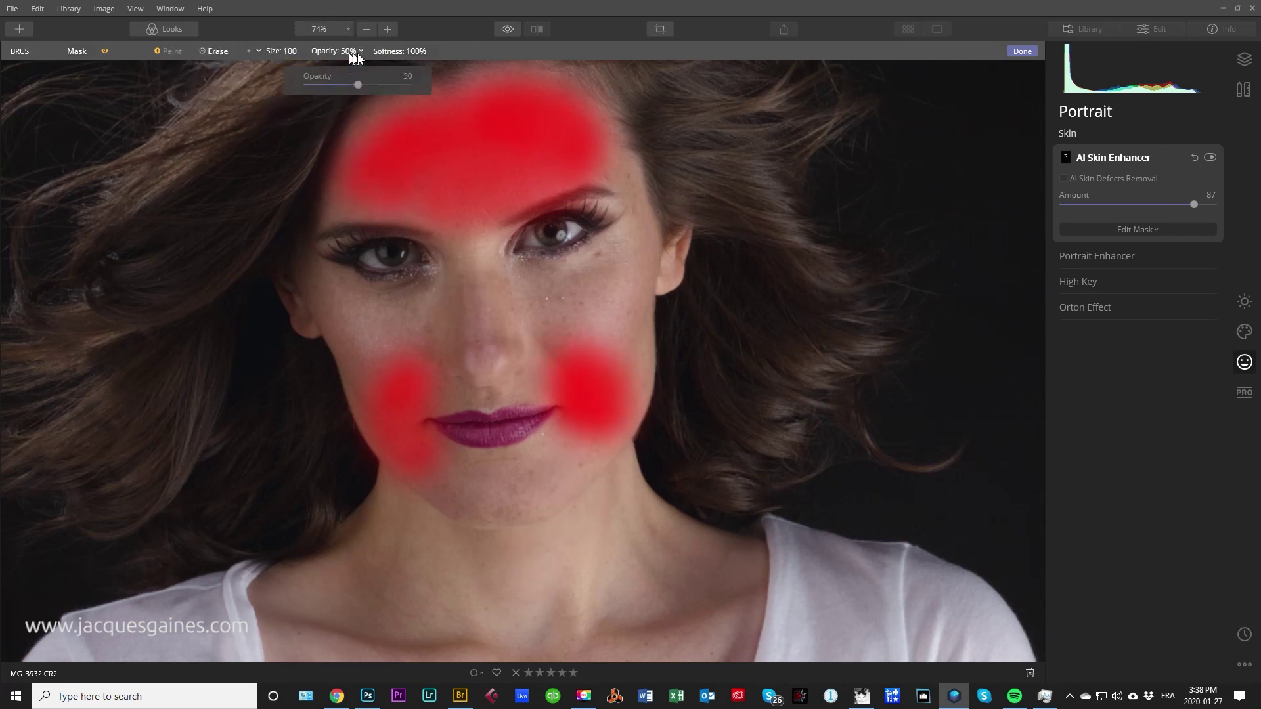
{"action": "left_click_drag", "start_coordinate": [347, 84], "coordinate": [329, 84]}
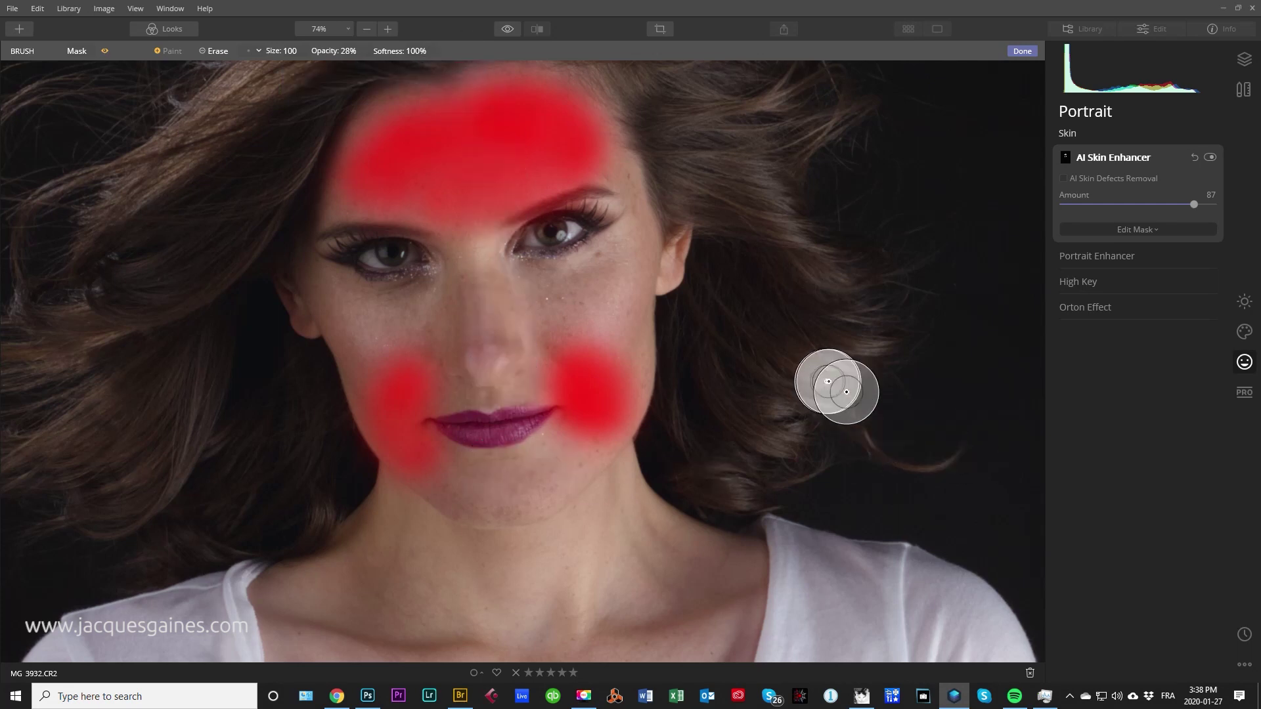
{"action": "scroll", "coordinate": [572, 519], "scroll_direction": "down", "scroll_amount": 2}
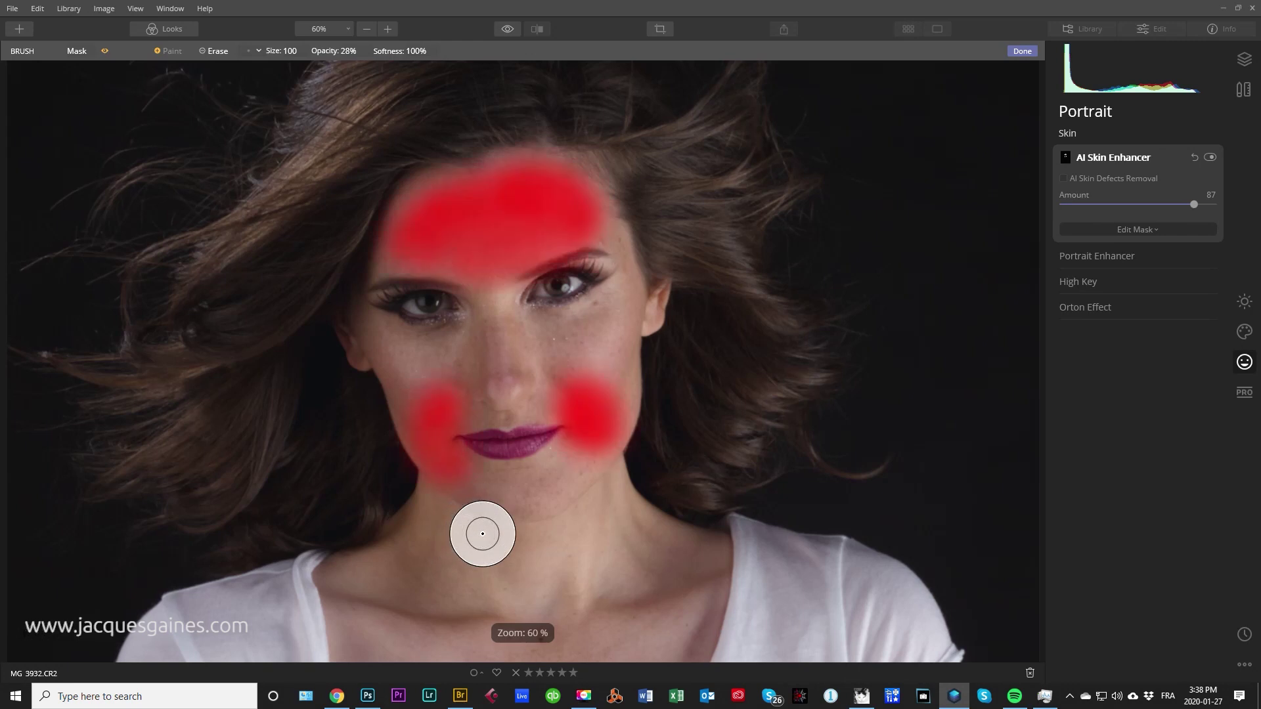
{"action": "mouse_move", "coordinate": [544, 581]}
{"action": "left_mouse_down"}
{"action": "mouse_move", "coordinate": [605, 565]}
{"action": "mouse_move", "coordinate": [675, 627]}
{"action": "mouse_move", "coordinate": [676, 612]}
{"action": "mouse_move", "coordinate": [587, 646]}
{"action": "mouse_move", "coordinate": [485, 607]}
{"action": "mouse_move", "coordinate": [379, 613]}
{"action": "mouse_move", "coordinate": [396, 642]}
{"action": "mouse_move", "coordinate": [403, 490]}
{"action": "mouse_move", "coordinate": [411, 553]}
{"action": "mouse_move", "coordinate": [338, 582]}
{"action": "left_mouse_up"}
{"action": "mouse_move", "coordinate": [621, 503]}
{"action": "left_mouse_down"}
{"action": "mouse_move", "coordinate": [730, 607]}
{"action": "mouse_move", "coordinate": [697, 637]}
{"action": "mouse_move", "coordinate": [568, 592]}
{"action": "mouse_move", "coordinate": [366, 625]}
{"action": "left_mouse_up"}
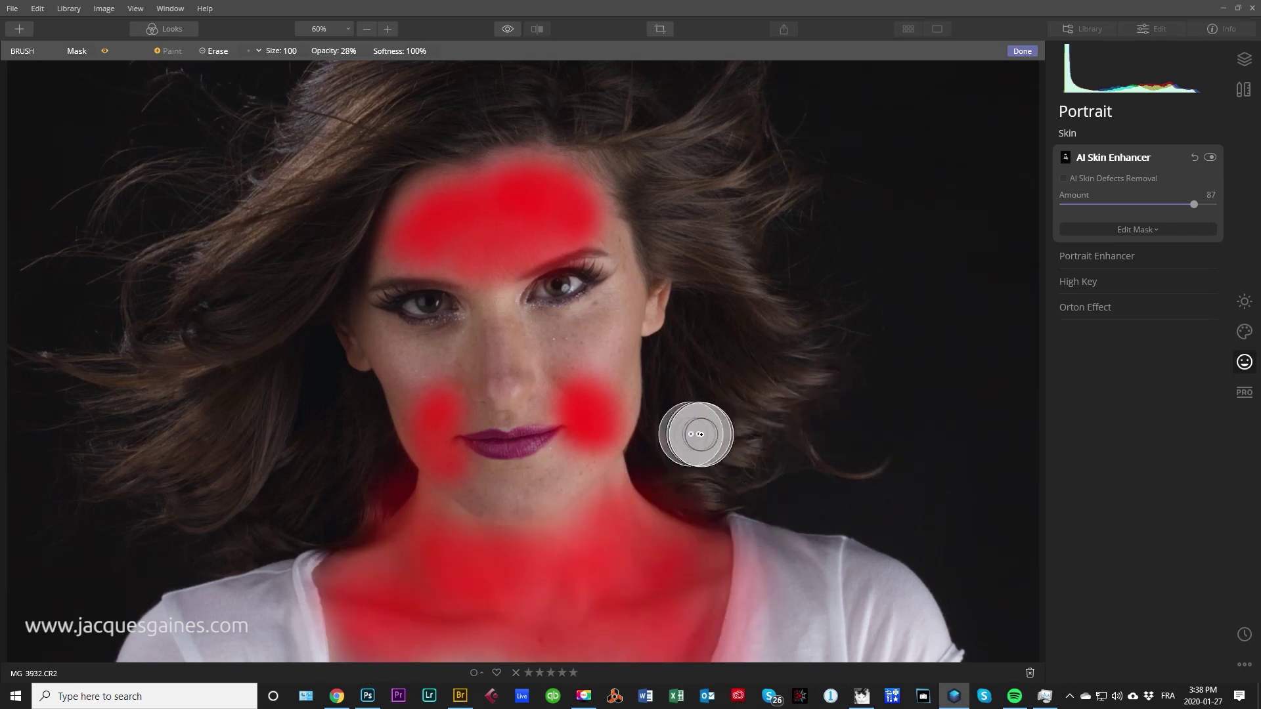
{"action": "scroll", "coordinate": [698, 427], "scroll_direction": "down", "scroll_amount": 2}
{"action": "mouse_move", "coordinate": [555, 578]}
{"action": "left_mouse_down"}
{"action": "mouse_move", "coordinate": [493, 583]}
{"action": "mouse_move", "coordinate": [515, 563]}
{"action": "mouse_move", "coordinate": [513, 577]}
{"action": "left_mouse_up"}
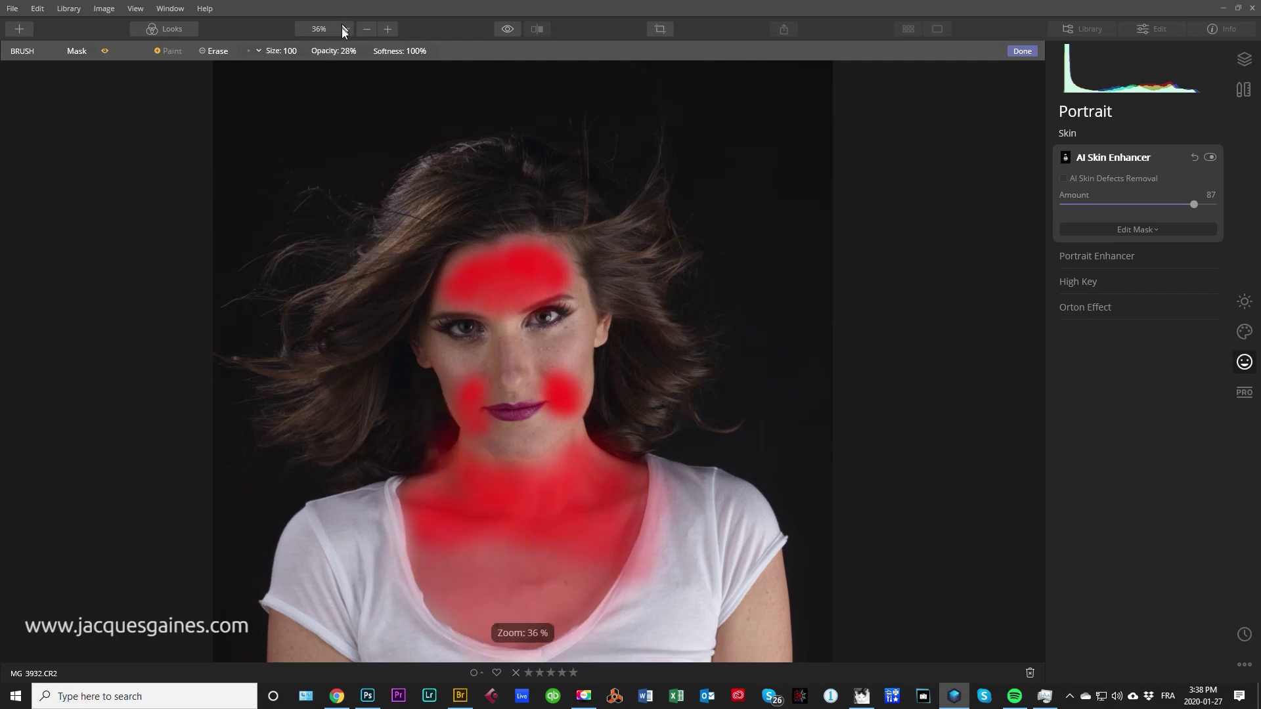
Step: Raise the mask brush opacity to 87% and paint over the chest, both arms, the neck and the chin
{"action": "left_click", "coordinate": [342, 50]}
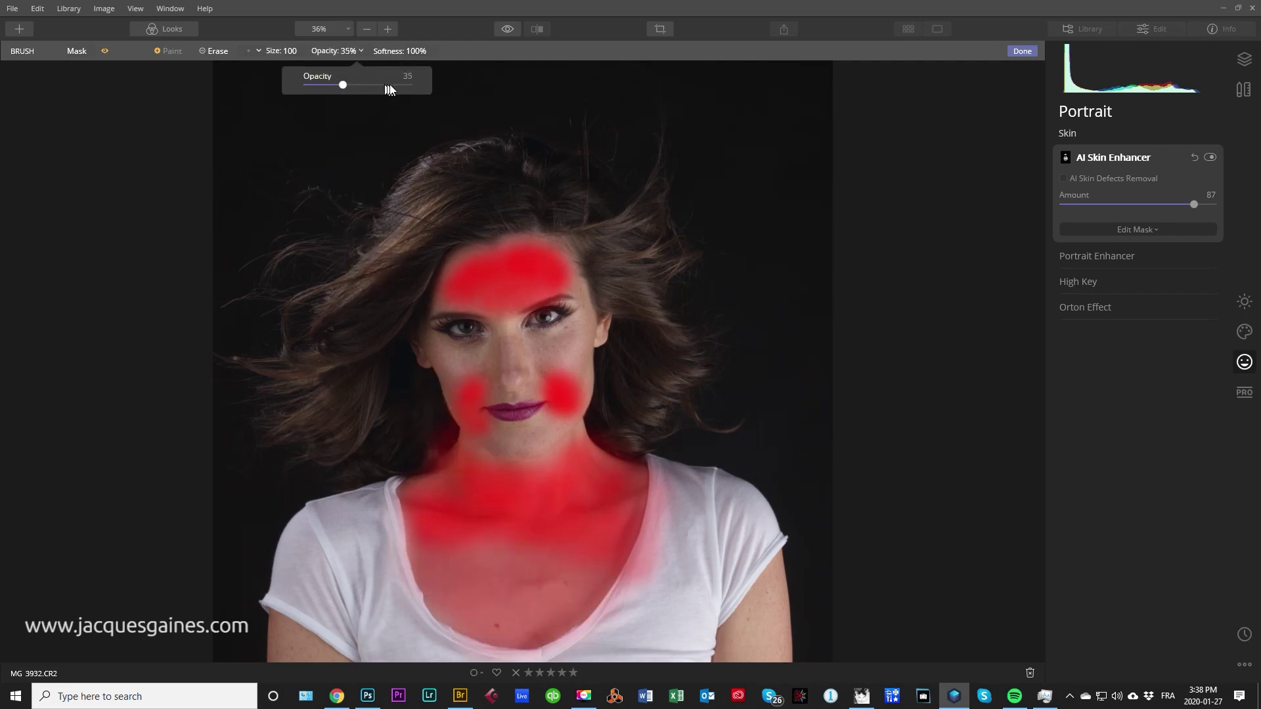
{"action": "left_click_drag", "start_coordinate": [343, 85], "coordinate": [396, 85]}
{"action": "left_click", "coordinate": [503, 78]}
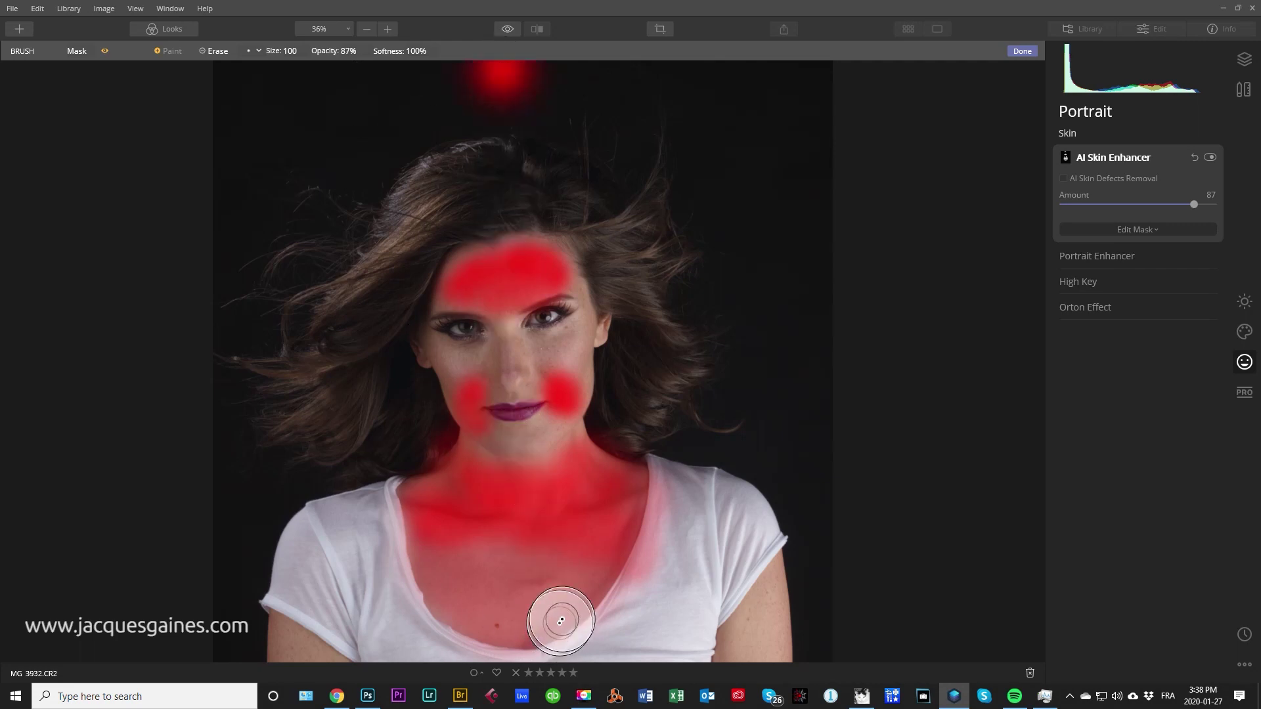
{"action": "key", "text": "ctrl+z"}
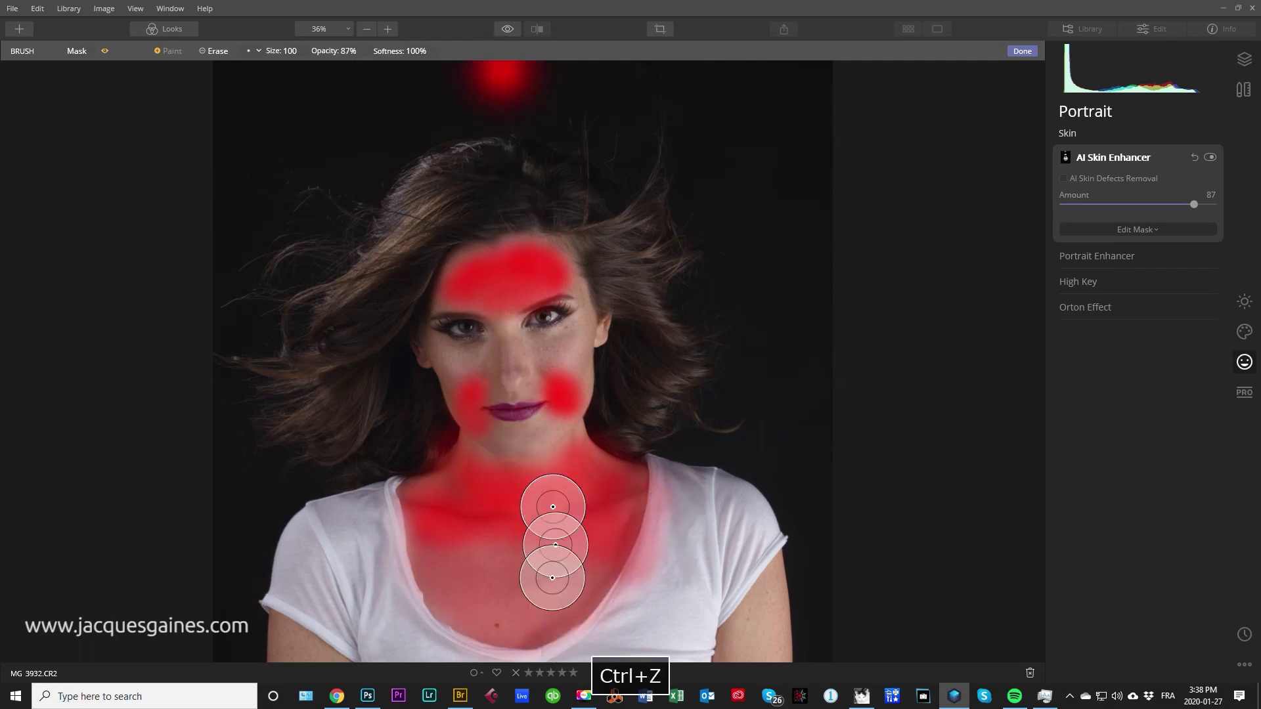
{"action": "mouse_move", "coordinate": [475, 578]}
{"action": "left_mouse_down"}
{"action": "mouse_move", "coordinate": [416, 501]}
{"action": "mouse_move", "coordinate": [631, 502]}
{"action": "left_mouse_up"}
{"action": "mouse_move", "coordinate": [757, 582]}
{"action": "left_mouse_down"}
{"action": "mouse_move", "coordinate": [760, 625]}
{"action": "mouse_move", "coordinate": [684, 641]}
{"action": "left_mouse_up"}
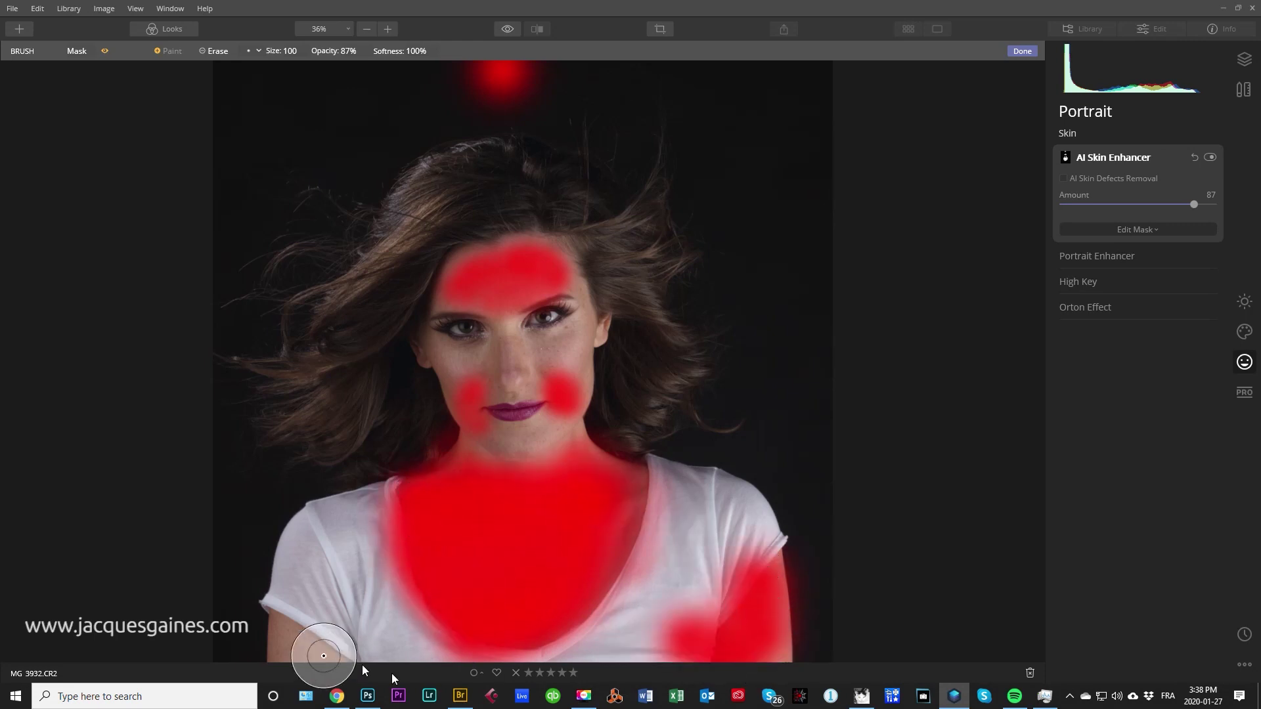
{"action": "left_click_drag", "start_coordinate": [318, 676], "coordinate": [296, 574]}
{"action": "mouse_move", "coordinate": [498, 459]}
{"action": "left_mouse_down"}
{"action": "mouse_move", "coordinate": [479, 445]}
{"action": "mouse_move", "coordinate": [561, 441]}
{"action": "left_mouse_up"}
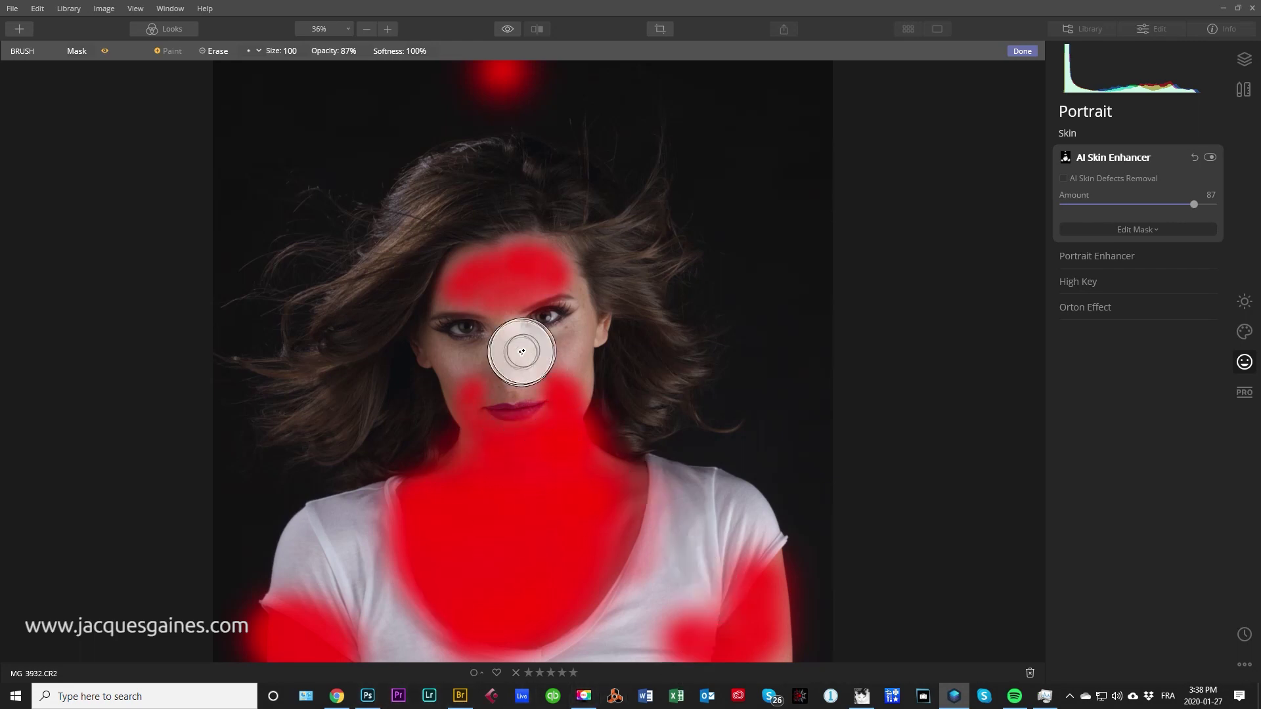
Step: Lower the mask brush opacity to 13% and lightly paint the skin under both eyes and the nose
{"action": "scroll", "coordinate": [515, 352], "scroll_direction": "up", "scroll_amount": 3}
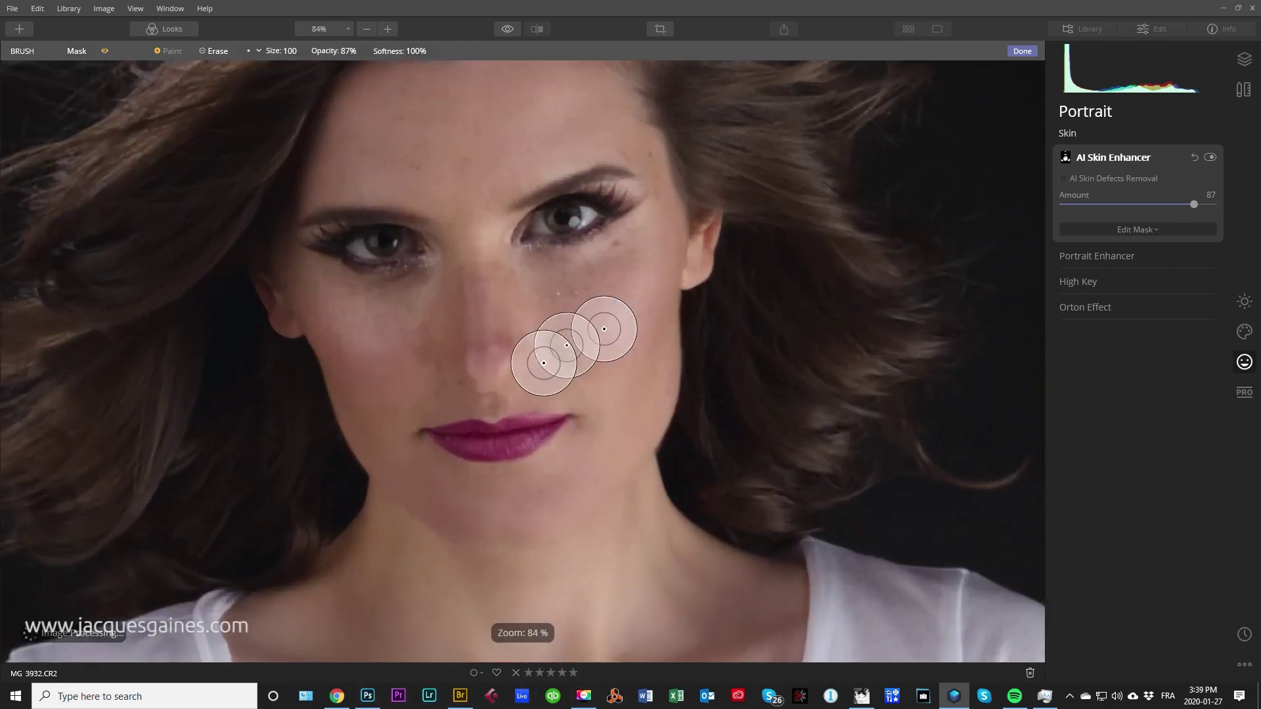
{"action": "scroll", "coordinate": [525, 335], "scroll_direction": "up", "scroll_amount": 2}
{"action": "left_click", "coordinate": [337, 29]}
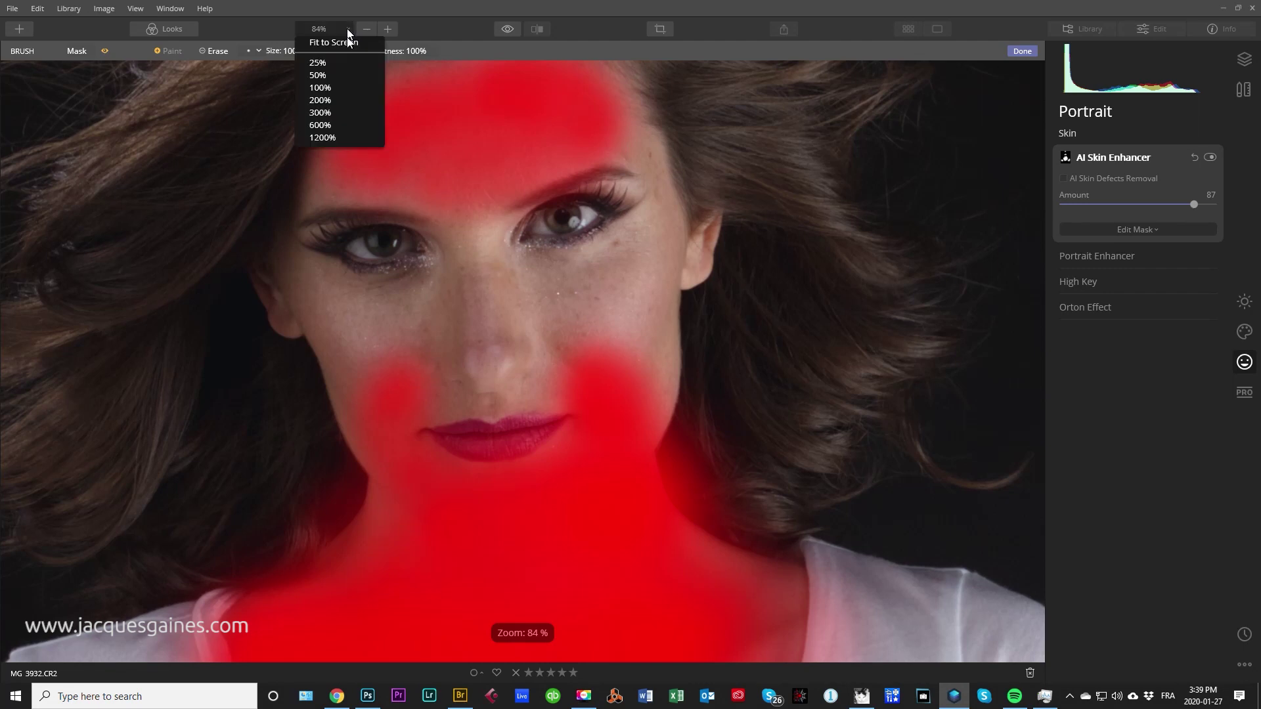
{"action": "left_click", "coordinate": [336, 26]}
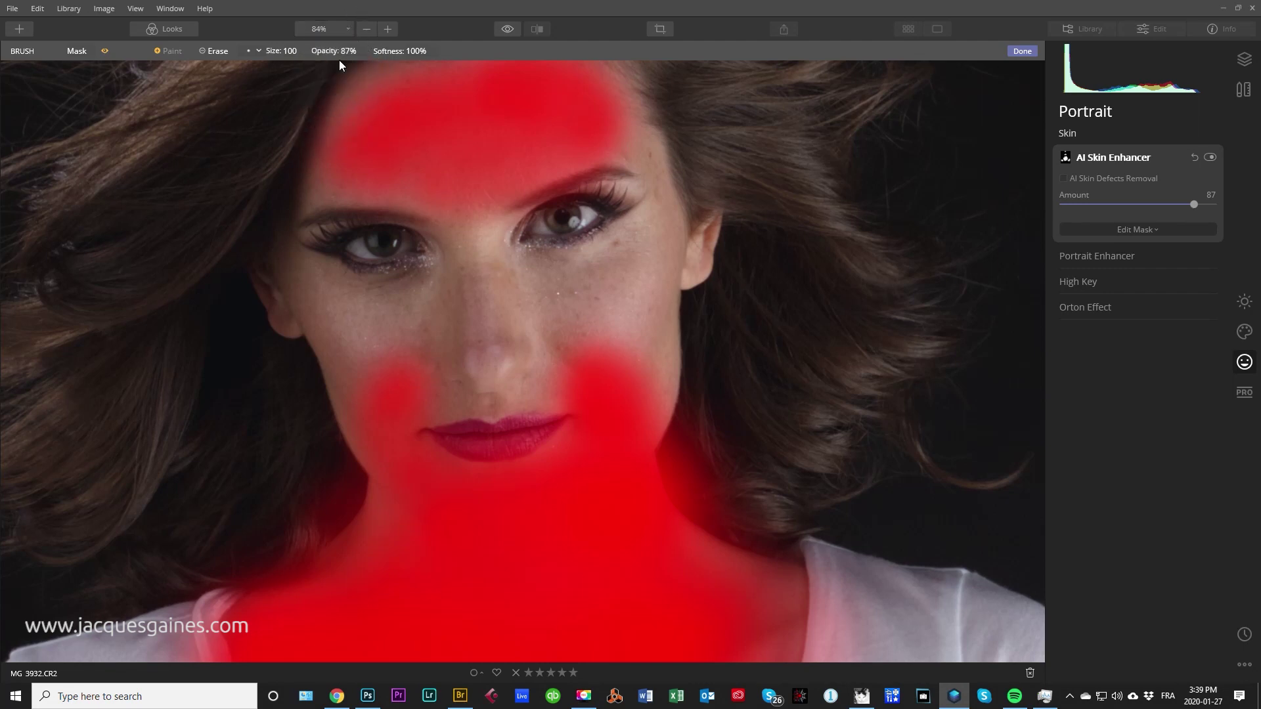
{"action": "left_click", "coordinate": [350, 53]}
{"action": "left_click", "coordinate": [350, 85]}
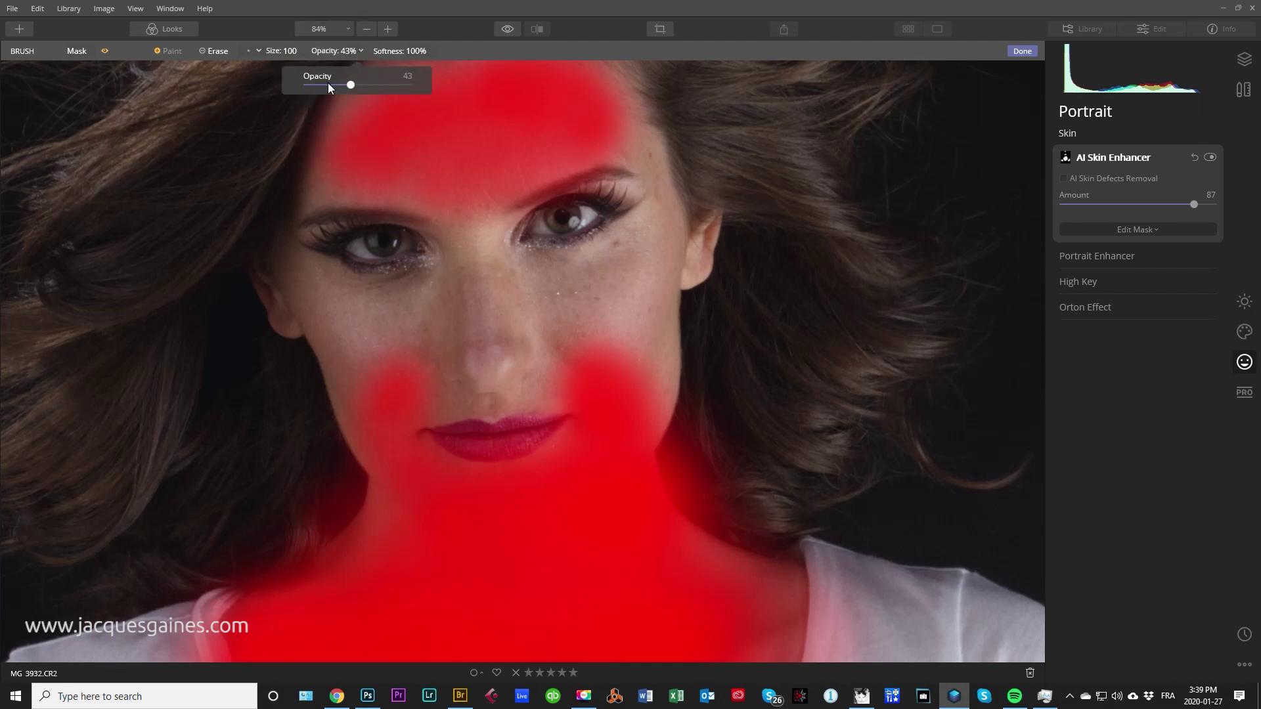
{"action": "left_click", "coordinate": [329, 85]}
{"action": "left_click_drag", "start_coordinate": [324, 86], "coordinate": [320, 85]}
{"action": "mouse_move", "coordinate": [564, 281]}
{"action": "left_mouse_down"}
{"action": "mouse_move", "coordinate": [613, 308]}
{"action": "mouse_move", "coordinate": [601, 295]}
{"action": "mouse_move", "coordinate": [537, 358]}
{"action": "mouse_move", "coordinate": [567, 299]}
{"action": "mouse_move", "coordinate": [590, 293]}
{"action": "mouse_move", "coordinate": [616, 332]}
{"action": "mouse_move", "coordinate": [616, 300]}
{"action": "mouse_move", "coordinate": [630, 384]}
{"action": "mouse_move", "coordinate": [651, 334]}
{"action": "mouse_move", "coordinate": [645, 361]}
{"action": "left_mouse_up"}
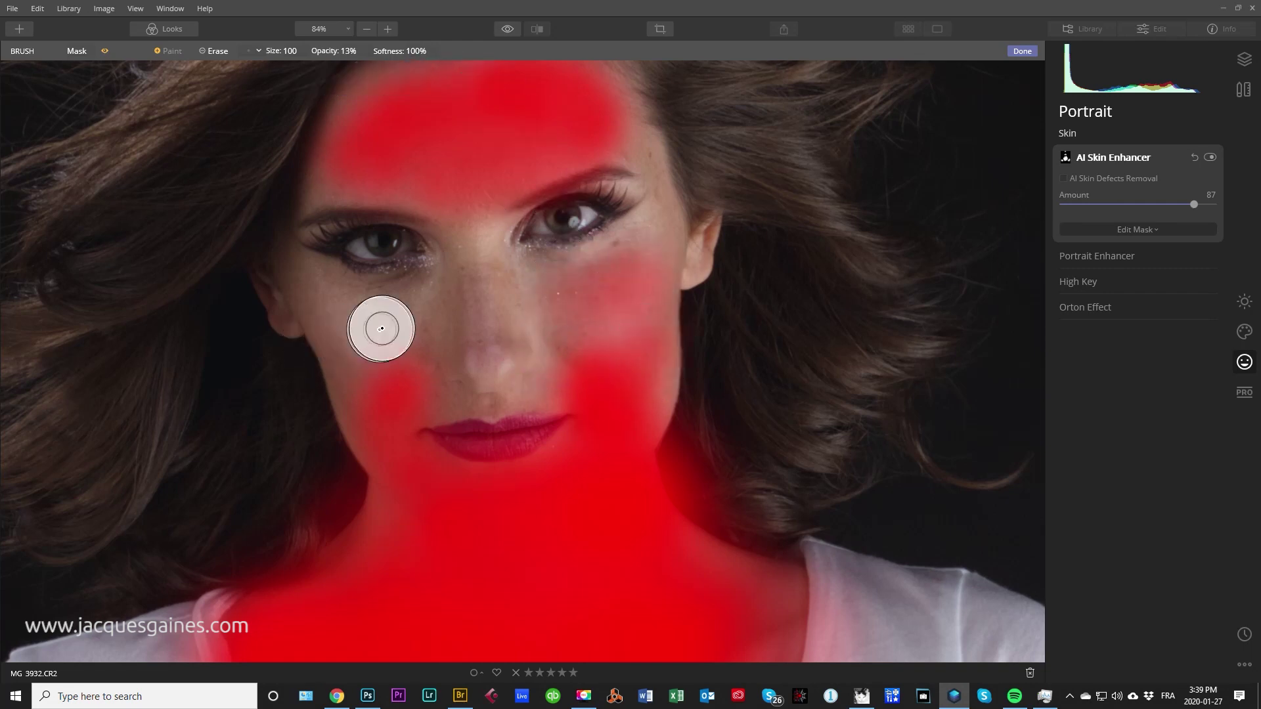
{"action": "mouse_move", "coordinate": [381, 329]}
{"action": "left_mouse_down"}
{"action": "mouse_move", "coordinate": [370, 424]}
{"action": "mouse_move", "coordinate": [352, 409]}
{"action": "mouse_move", "coordinate": [378, 466]}
{"action": "mouse_move", "coordinate": [337, 398]}
{"action": "mouse_move", "coordinate": [465, 522]}
{"action": "mouse_move", "coordinate": [383, 404]}
{"action": "mouse_move", "coordinate": [499, 456]}
{"action": "mouse_move", "coordinate": [488, 360]}
{"action": "mouse_move", "coordinate": [366, 404]}
{"action": "mouse_move", "coordinate": [484, 368]}
{"action": "mouse_move", "coordinate": [507, 342]}
{"action": "mouse_move", "coordinate": [479, 310]}
{"action": "left_mouse_up"}
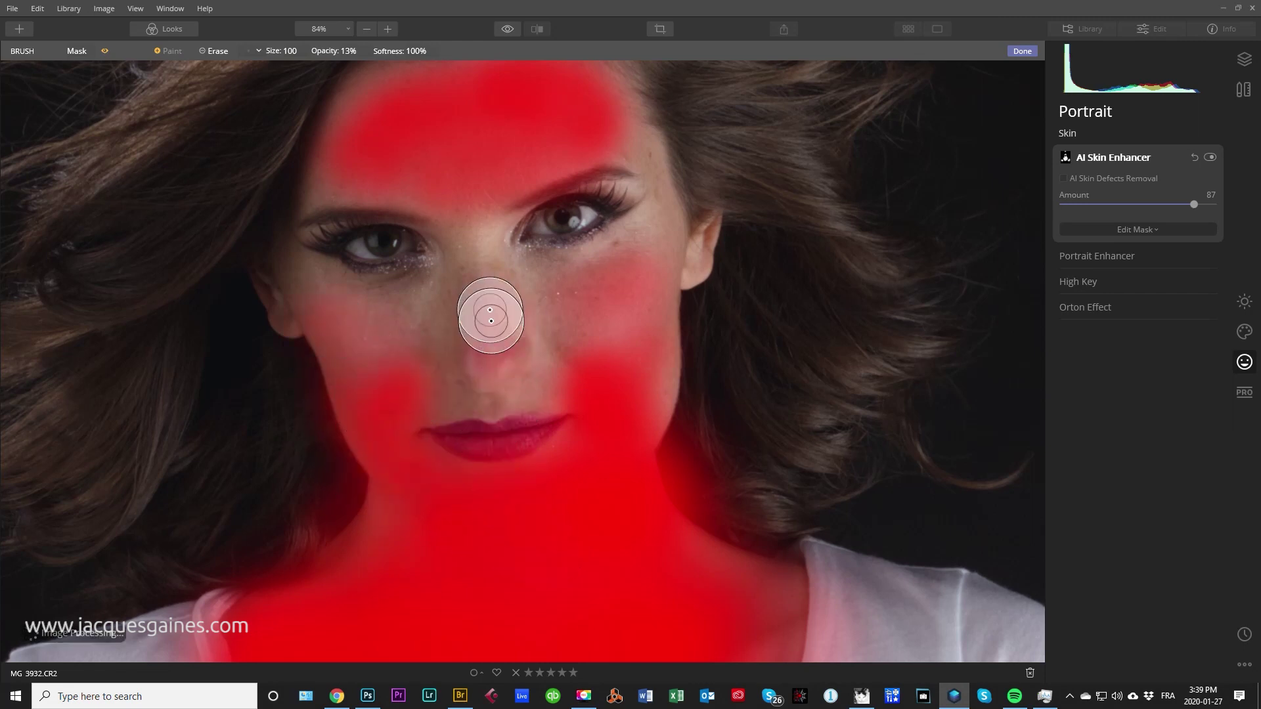
Step: Hide the mask overlay and compare the face with the AI Skin Enhancer off and on
{"action": "left_click", "coordinate": [104, 50]}
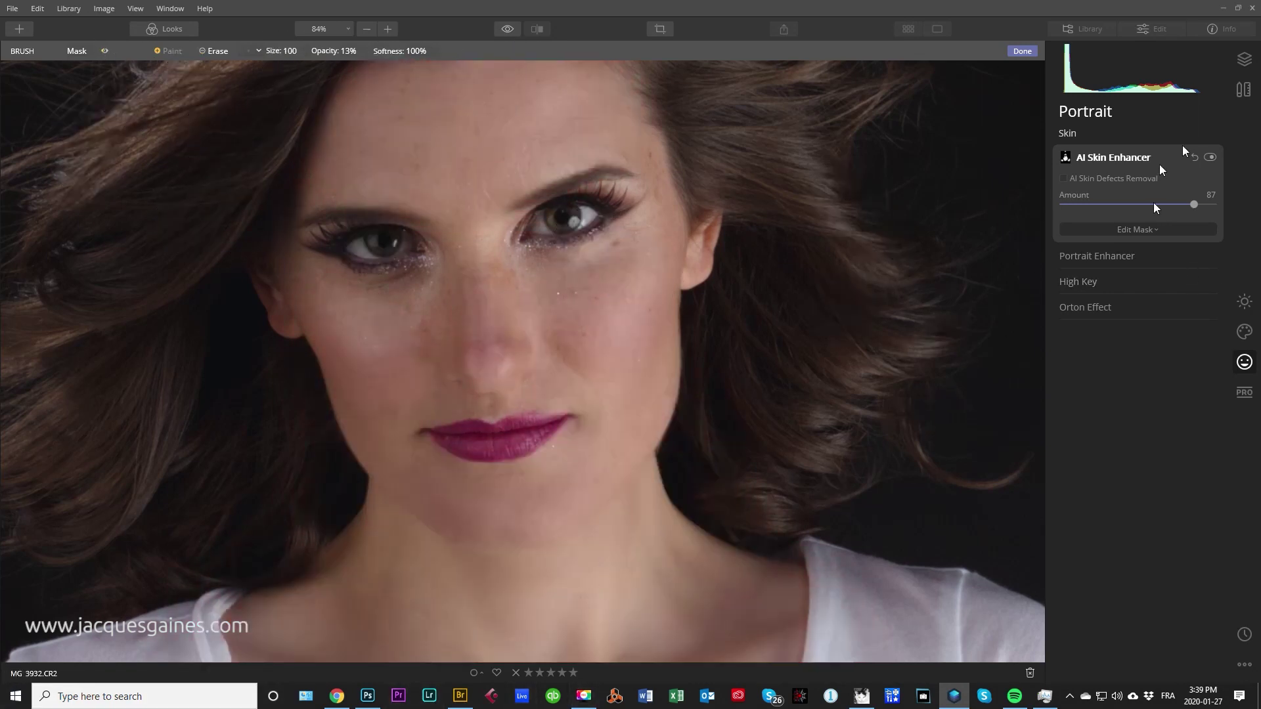
{"action": "left_click", "coordinate": [1208, 157]}
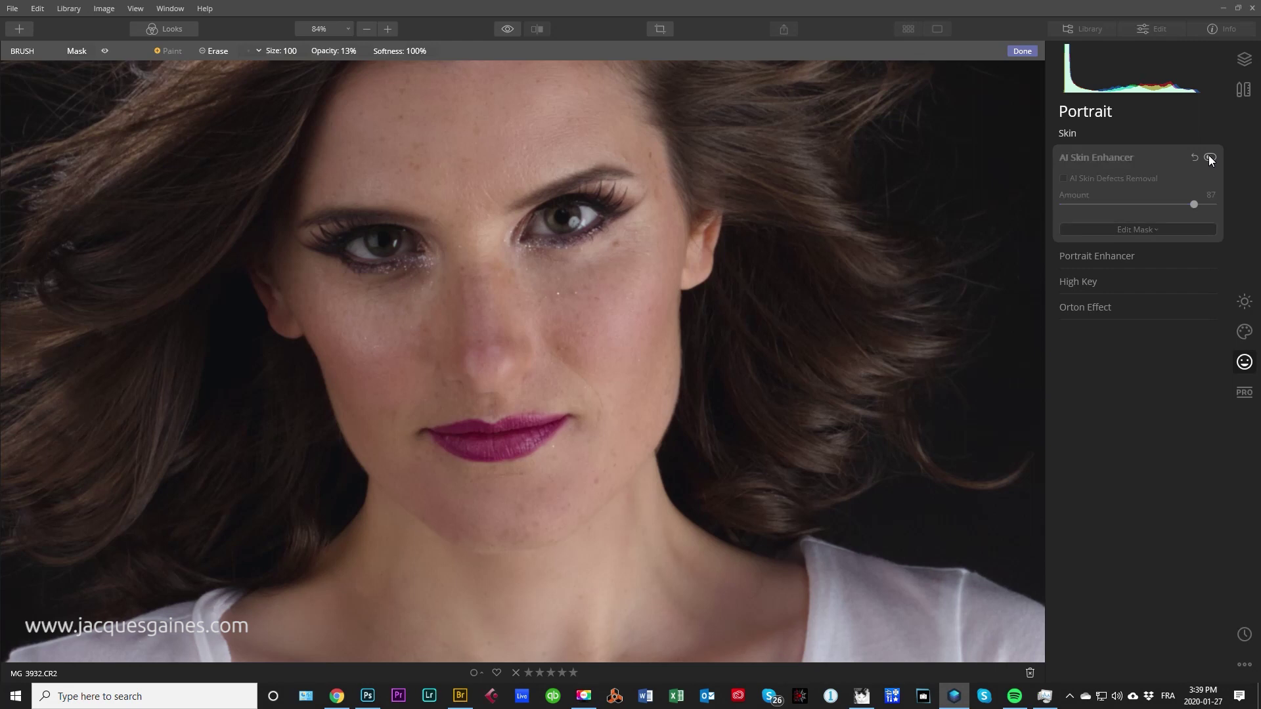
{"action": "left_click", "coordinate": [1209, 156]}
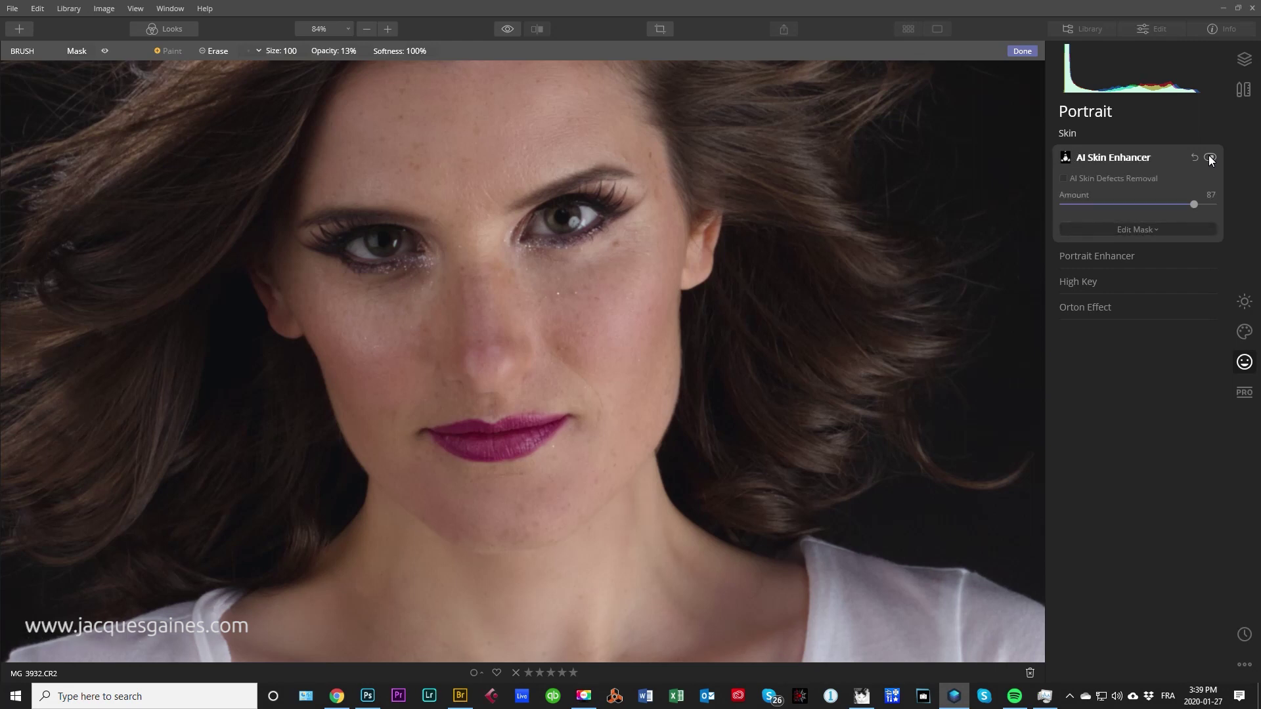
{"action": "left_click", "coordinate": [1209, 156]}
{"action": "left_click", "coordinate": [1209, 157]}
Step: Leave the mask brush and slightly reduce the Skin layer's adjustments amount from full strength
{"action": "left_click", "coordinate": [1244, 59]}
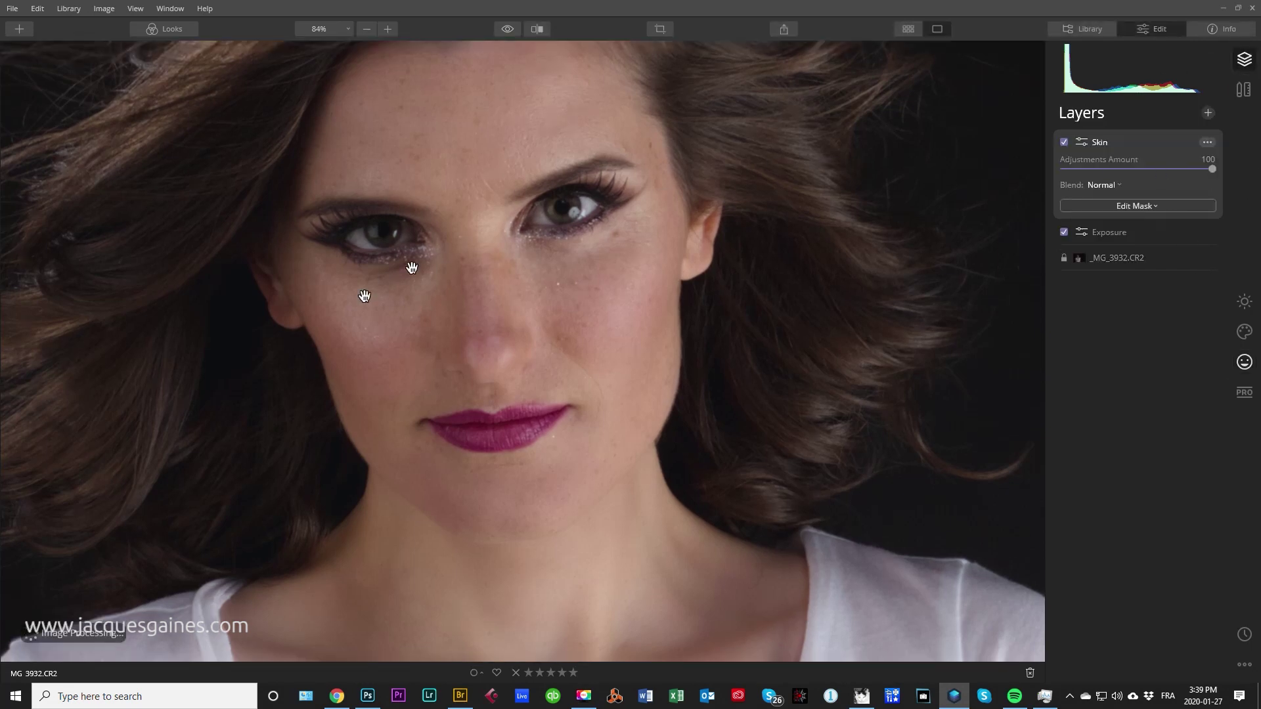
{"action": "left_click_drag", "start_coordinate": [1160, 169], "coordinate": [1141, 169]}
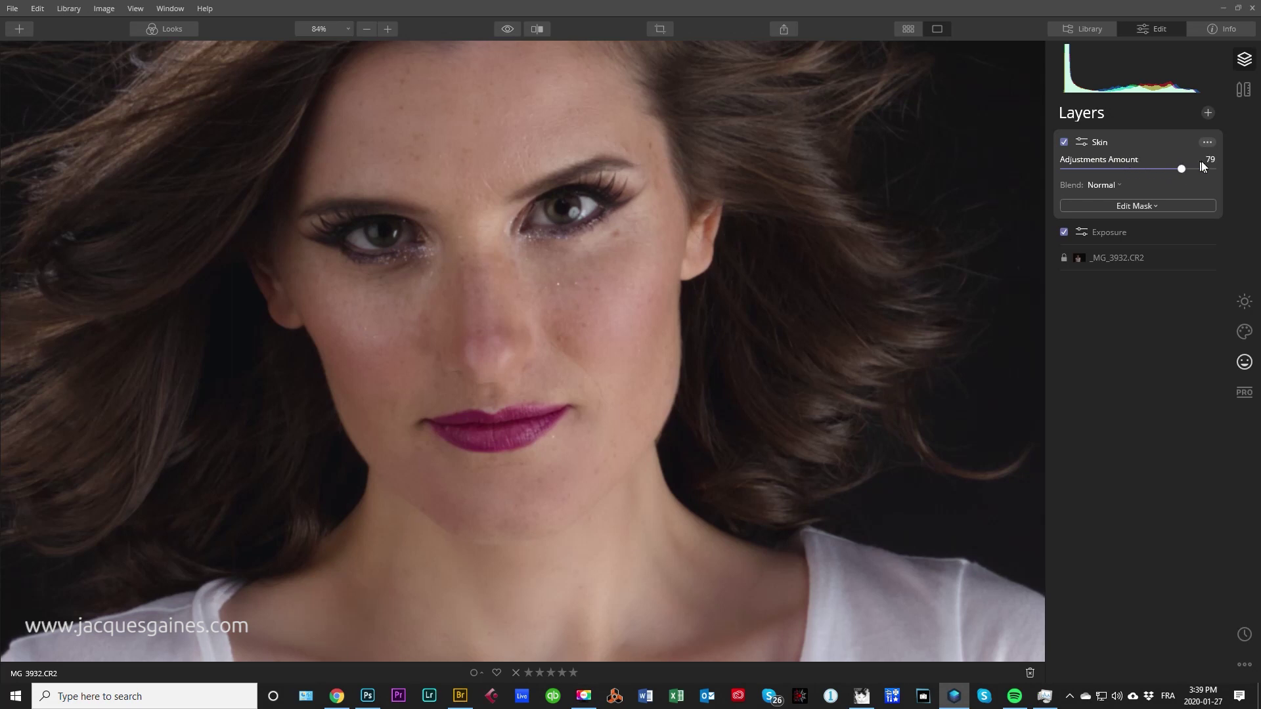
{"action": "left_click_drag", "start_coordinate": [1153, 170], "coordinate": [1194, 169]}
Step: Add a new adjustment layer above Skin and rename it "Eyes"
{"action": "left_click", "coordinate": [1208, 113]}
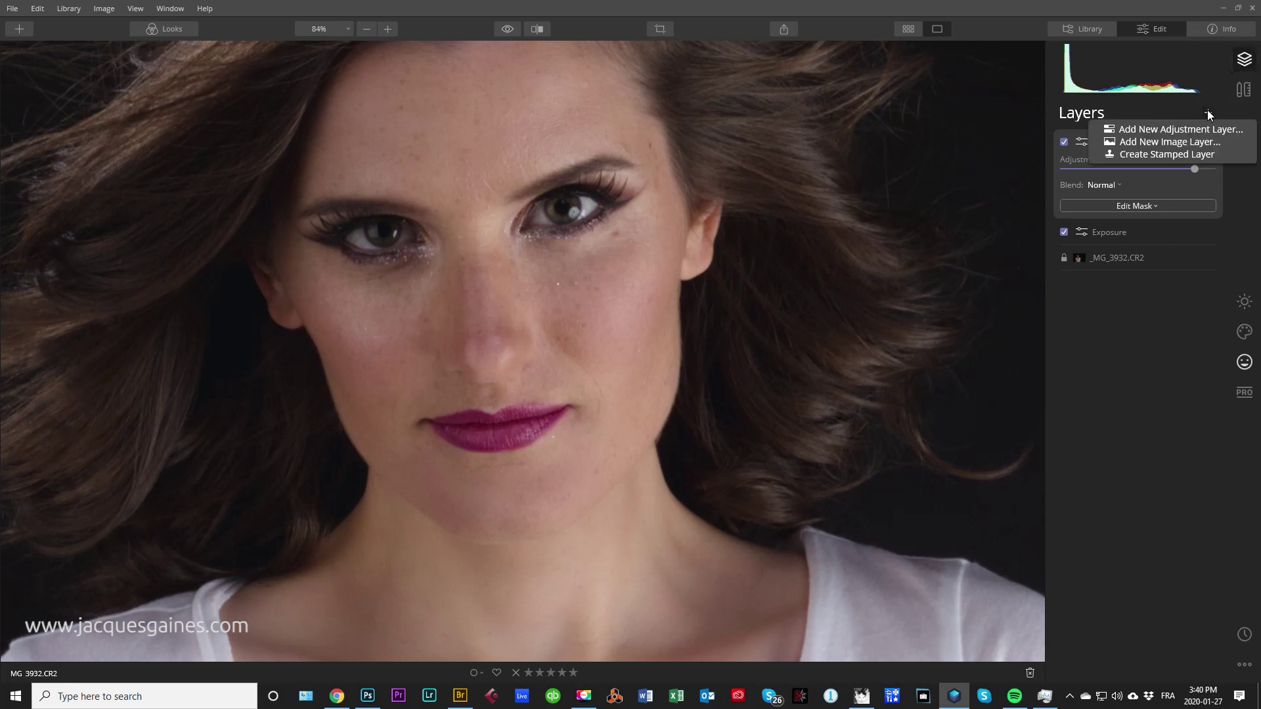
{"action": "left_click", "coordinate": [1176, 129]}
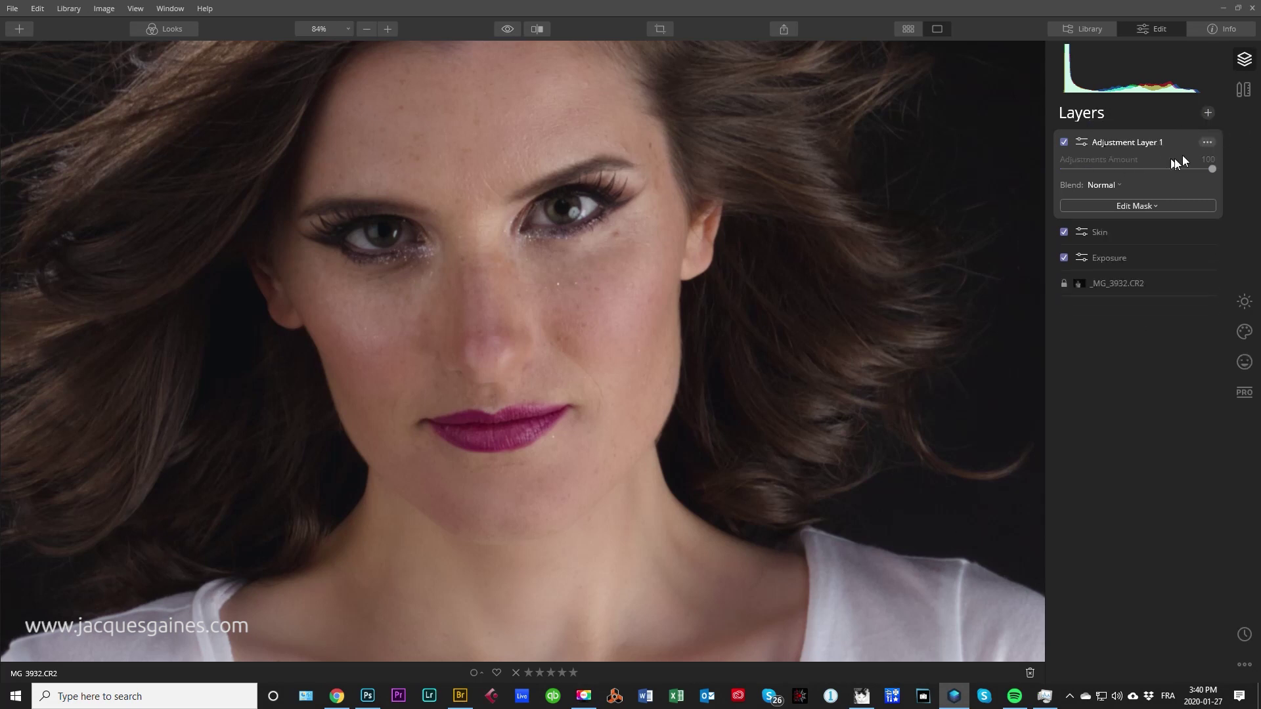
{"action": "left_click", "coordinate": [1208, 142]}
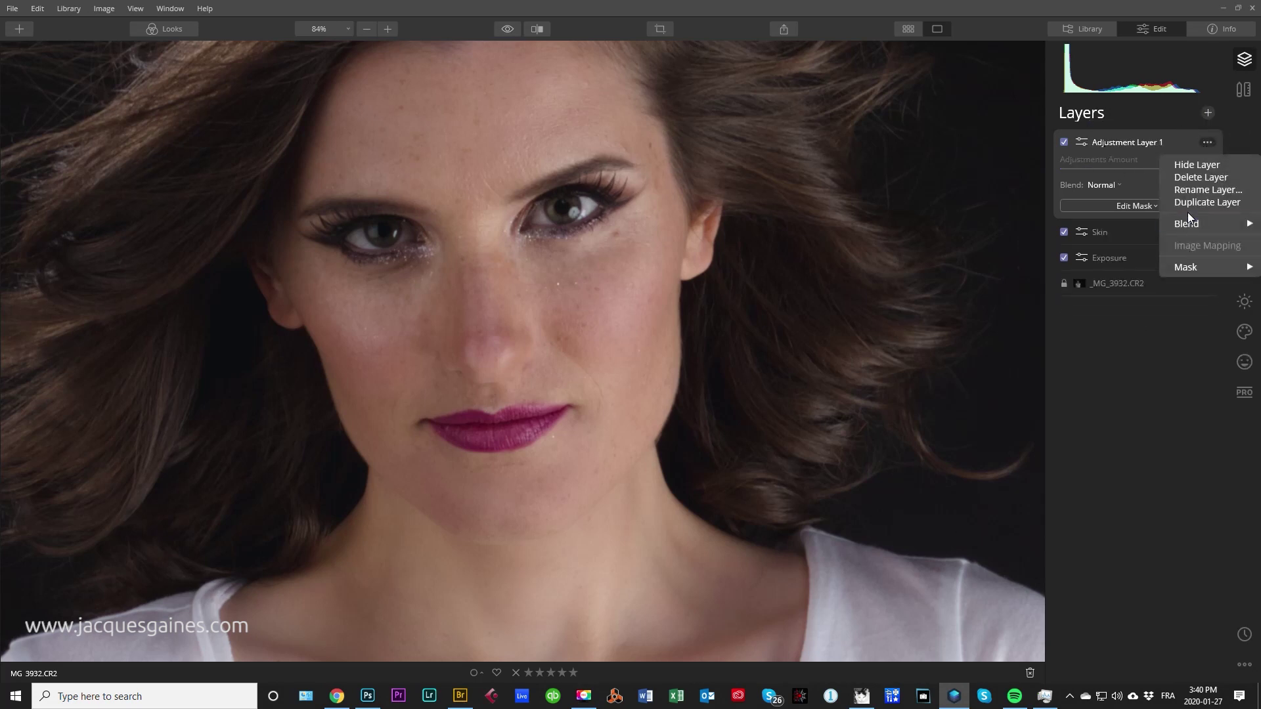
{"action": "left_click", "coordinate": [1191, 189]}
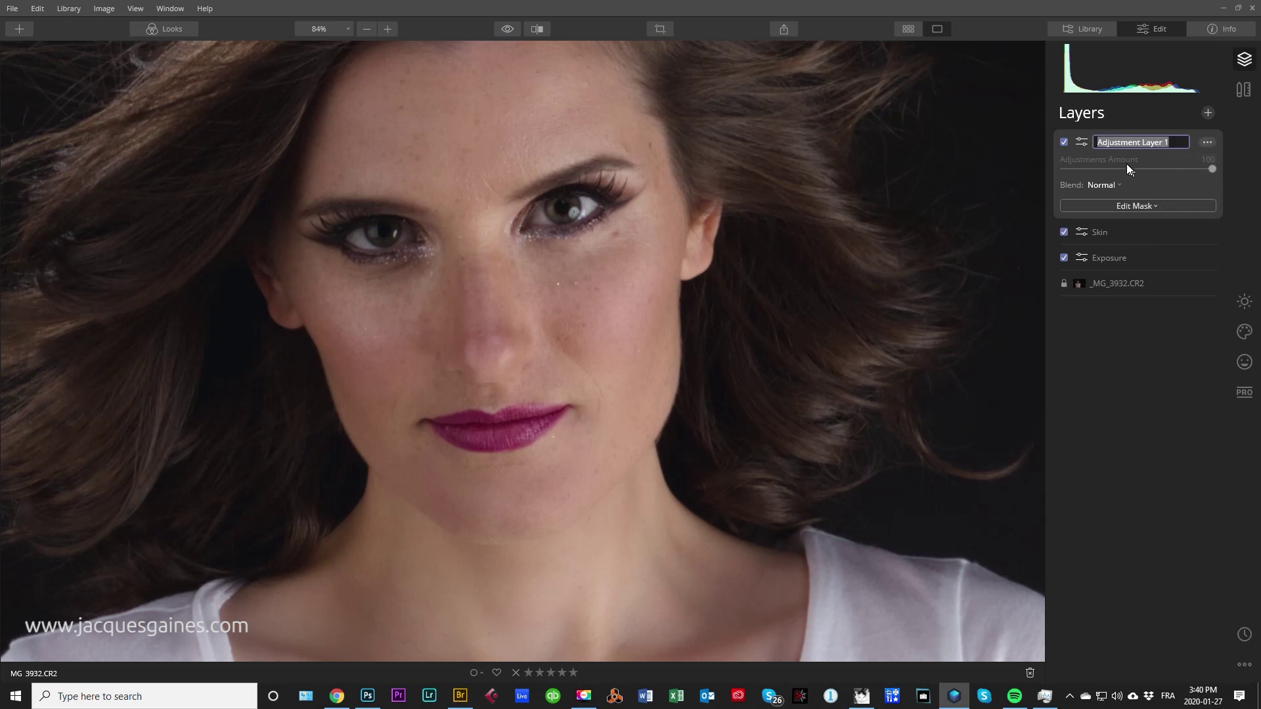
{"action": "type", "text": "Eyes"}
{"action": "key", "text": "Return"}
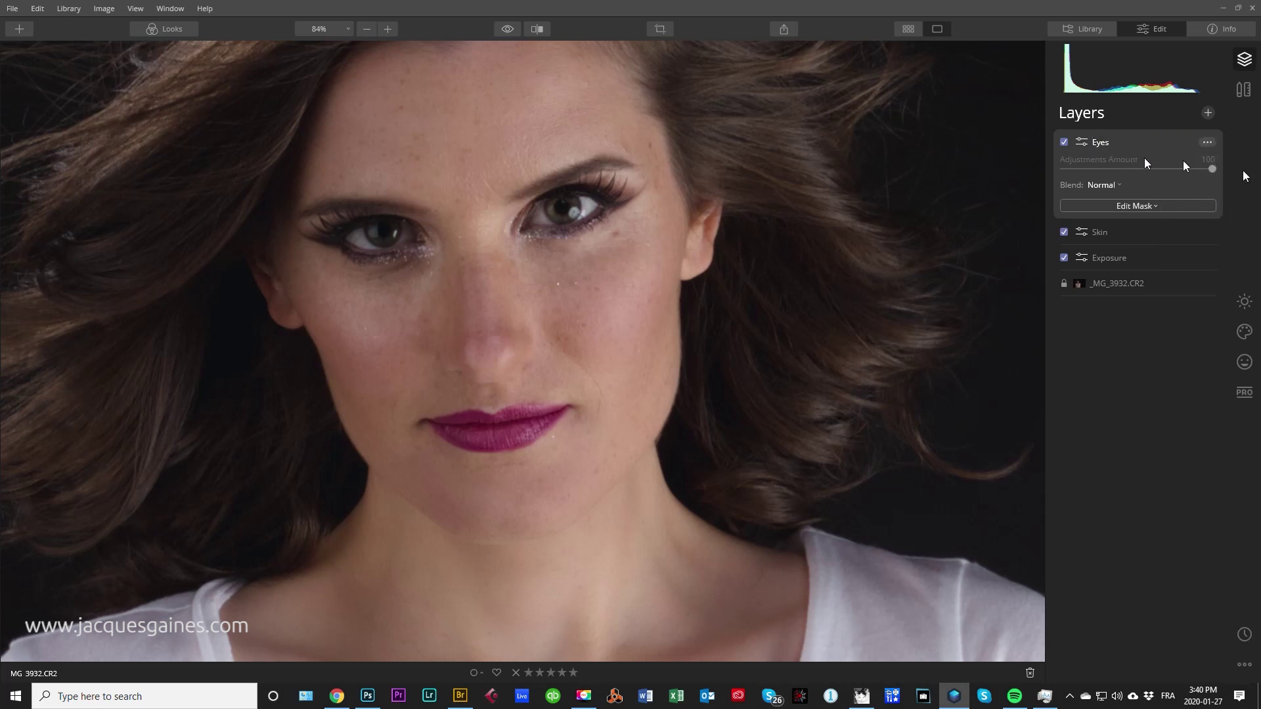
Step: In the Eyes layer's Portrait Enhancer, set Eye Whitening to 31 and Eye Enhancer to 94
{"action": "left_click", "coordinate": [1248, 365]}
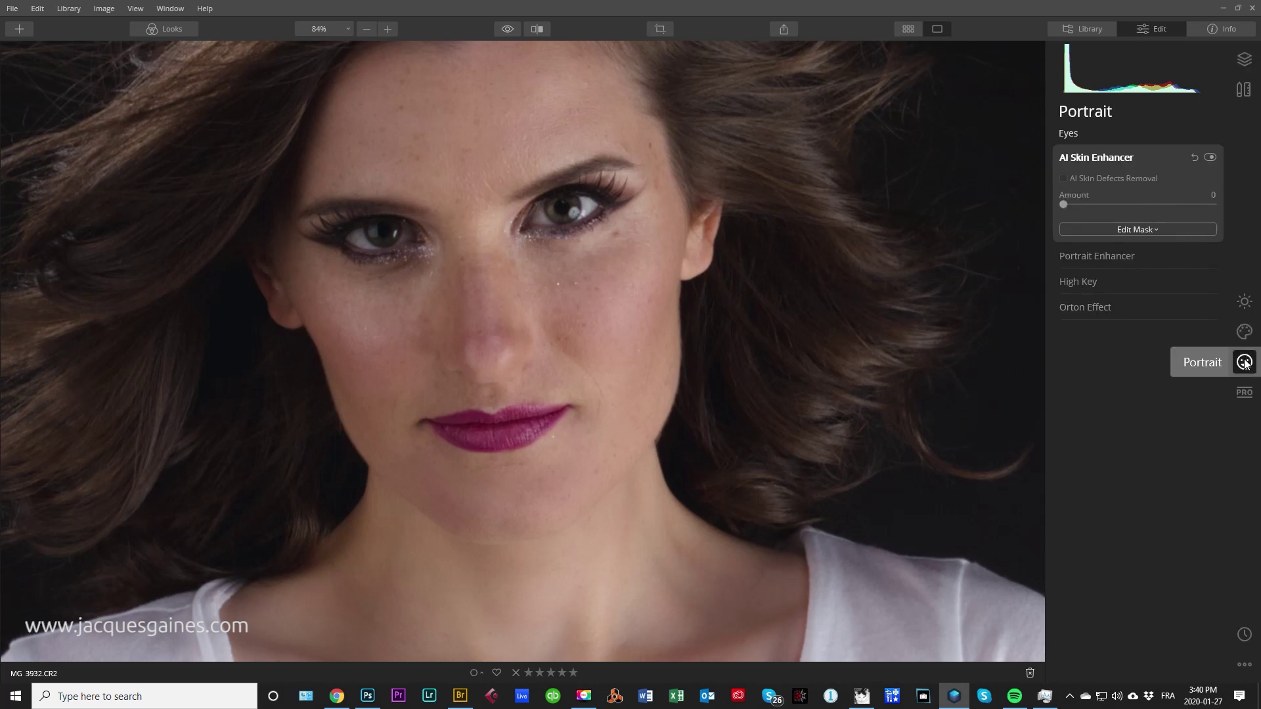
{"action": "left_click", "coordinate": [1103, 256]}
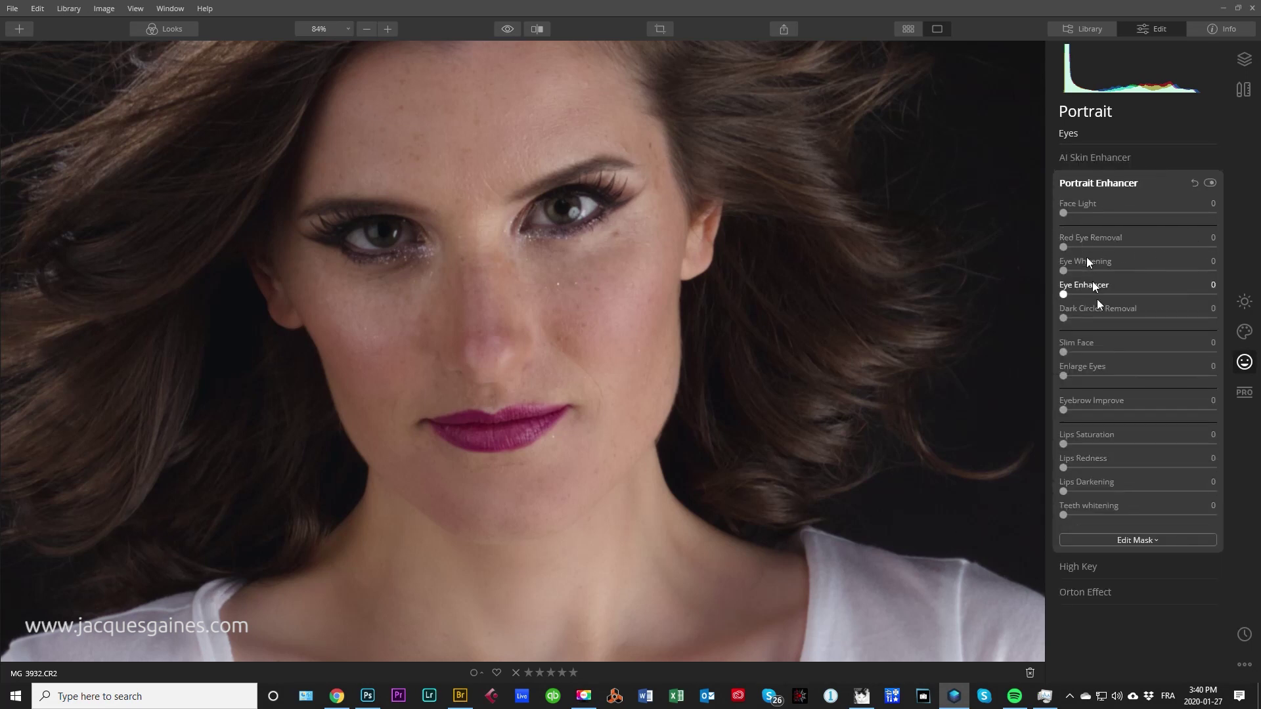
{"action": "scroll", "coordinate": [552, 289], "scroll_direction": "down", "scroll_amount": 3}
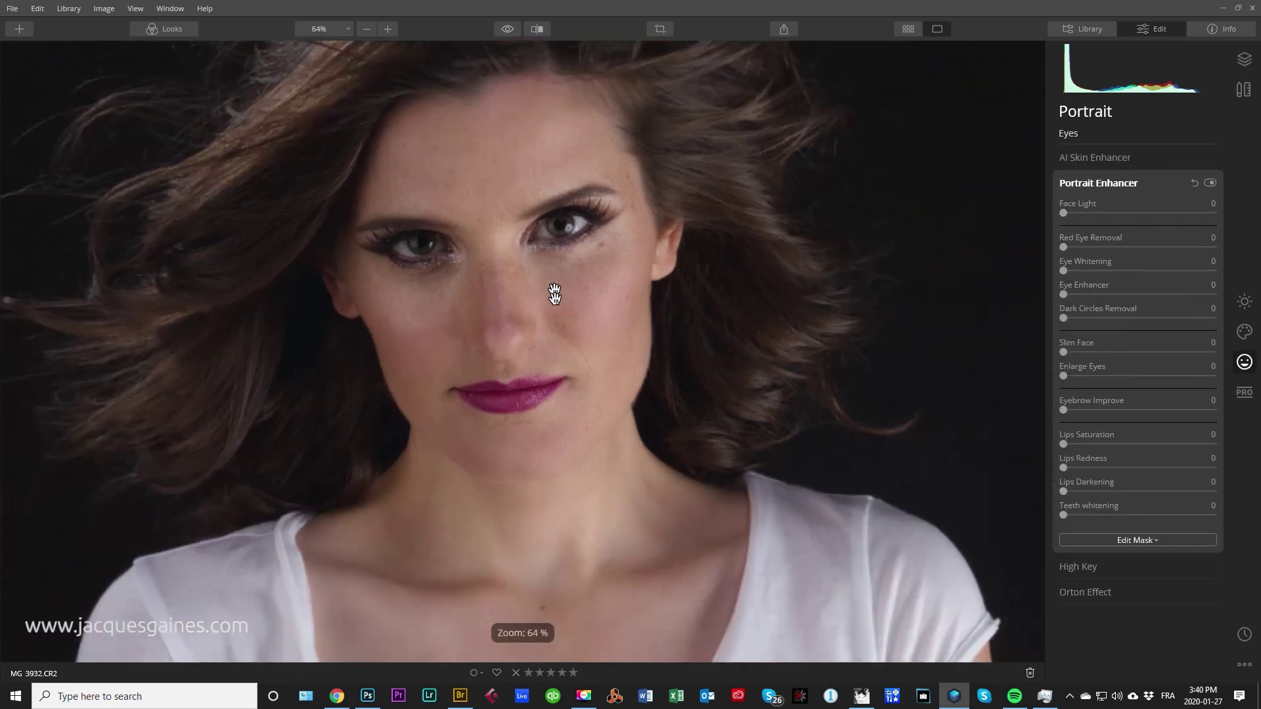
{"action": "mouse_move", "coordinate": [1065, 214]}
{"action": "left_mouse_down"}
{"action": "mouse_move", "coordinate": [1124, 216]}
{"action": "mouse_move", "coordinate": [1063, 221]}
{"action": "left_mouse_up"}
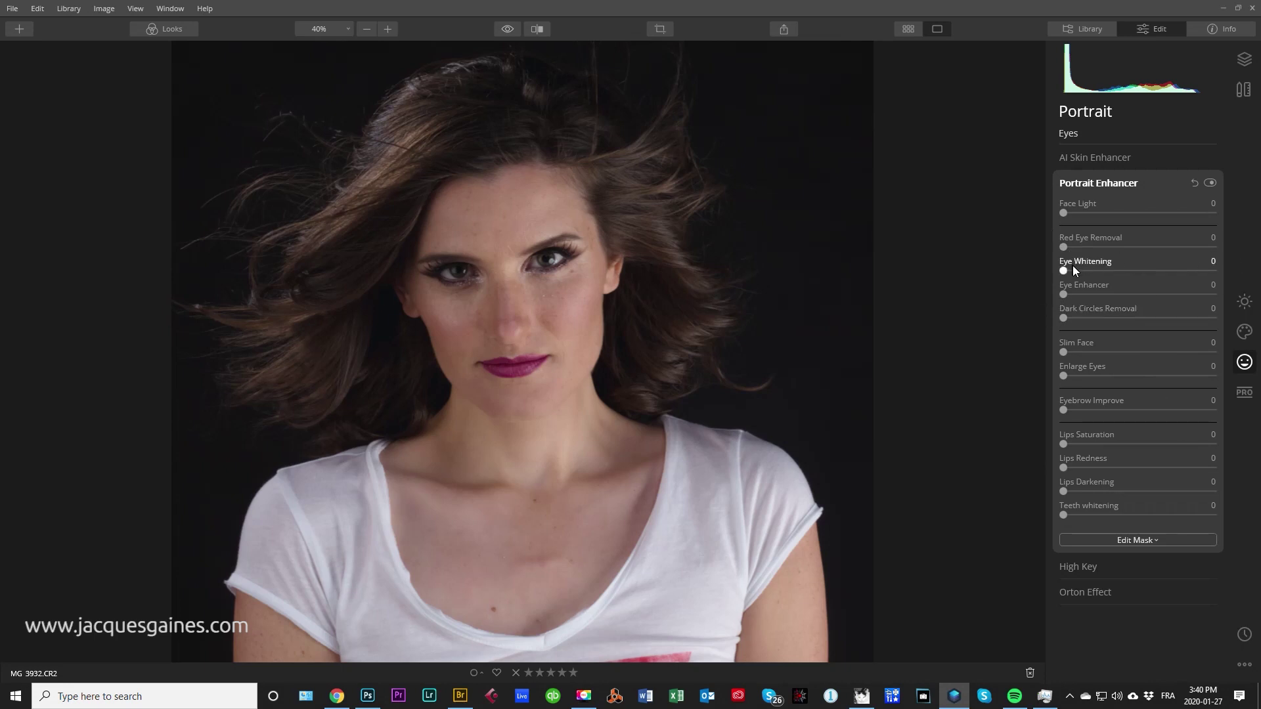
{"action": "left_click_drag", "start_coordinate": [1064, 270], "coordinate": [1202, 295]}
{"action": "scroll", "coordinate": [551, 284], "scroll_direction": "up", "scroll_amount": 5}
{"action": "scroll", "coordinate": [582, 291], "scroll_direction": "up", "scroll_amount": 2}
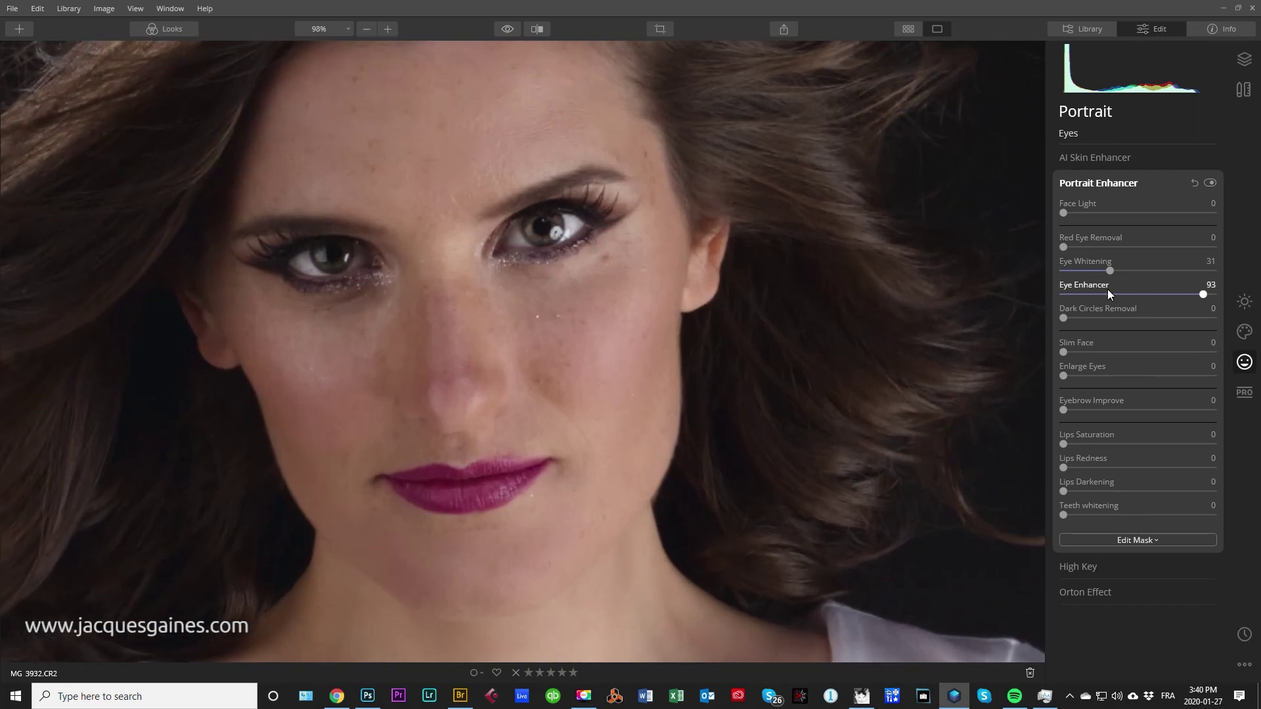
{"action": "mouse_move", "coordinate": [1200, 294]}
{"action": "left_mouse_down"}
{"action": "mouse_move", "coordinate": [1071, 294]}
{"action": "mouse_move", "coordinate": [1204, 293]}
{"action": "left_mouse_up"}
Step: Compare the eyes with the Portrait Enhancer off and on
{"action": "left_click", "coordinate": [1211, 183]}
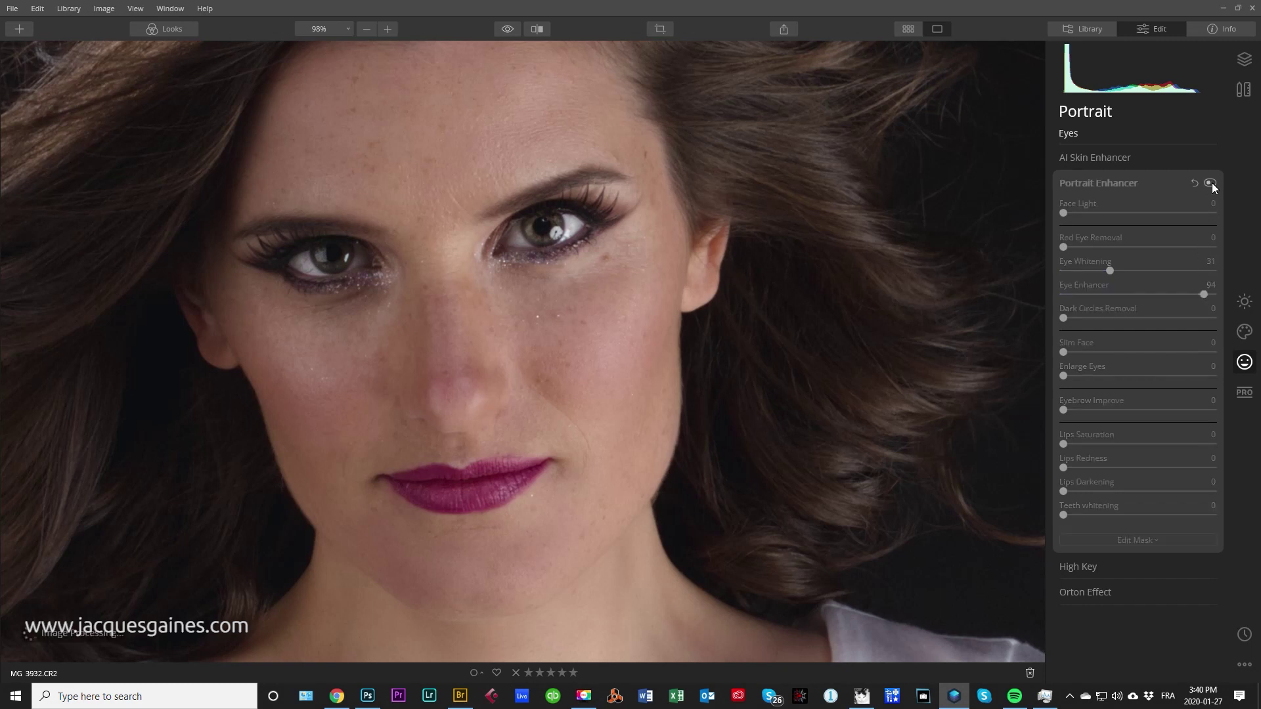
{"action": "left_click", "coordinate": [1211, 183]}
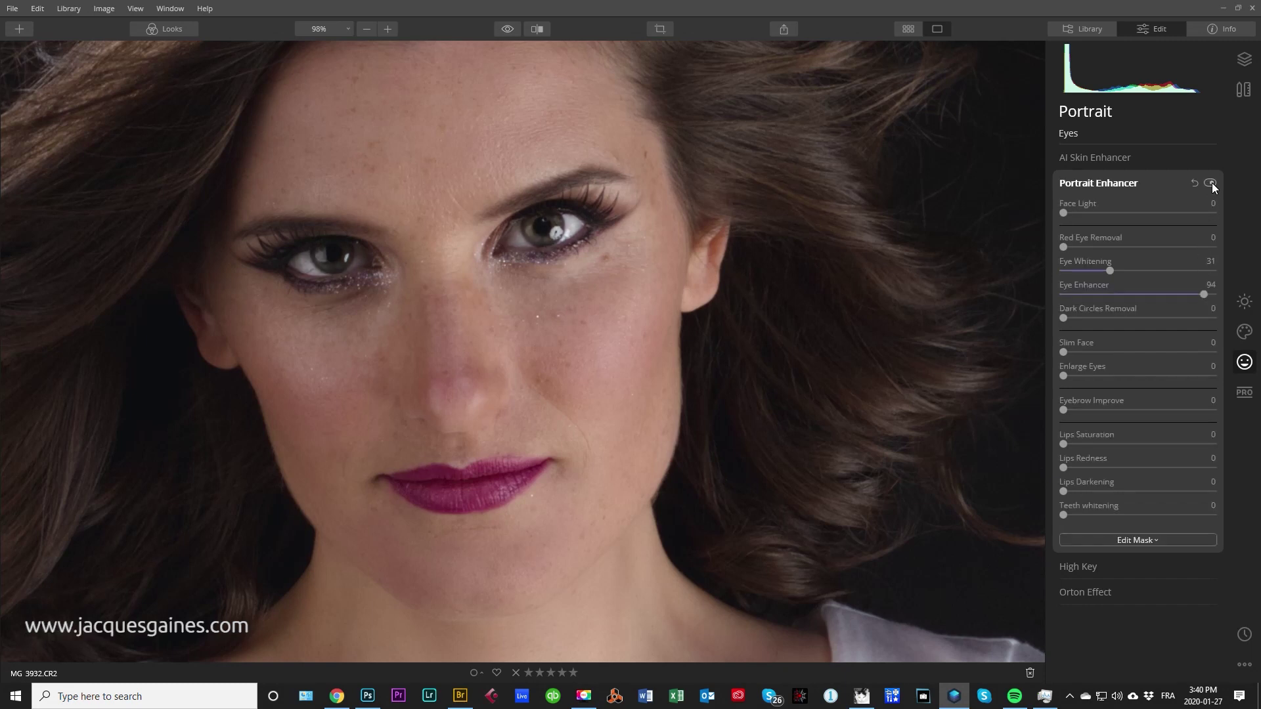
{"action": "left_click", "coordinate": [1211, 184]}
{"action": "left_click", "coordinate": [1210, 183]}
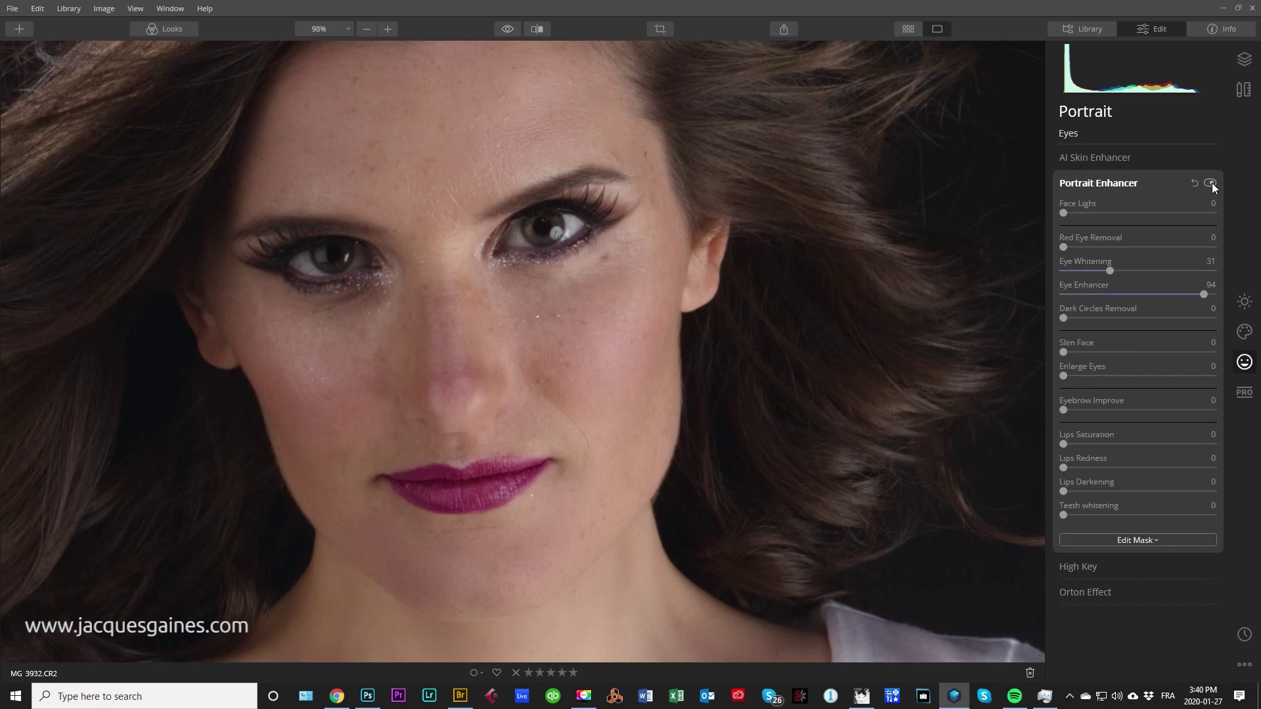
Step: Check the whole portrait in the split before/after comparison and lower Eye Enhancer to 70
{"action": "scroll", "coordinate": [484, 344], "scroll_direction": "down", "scroll_amount": 3}
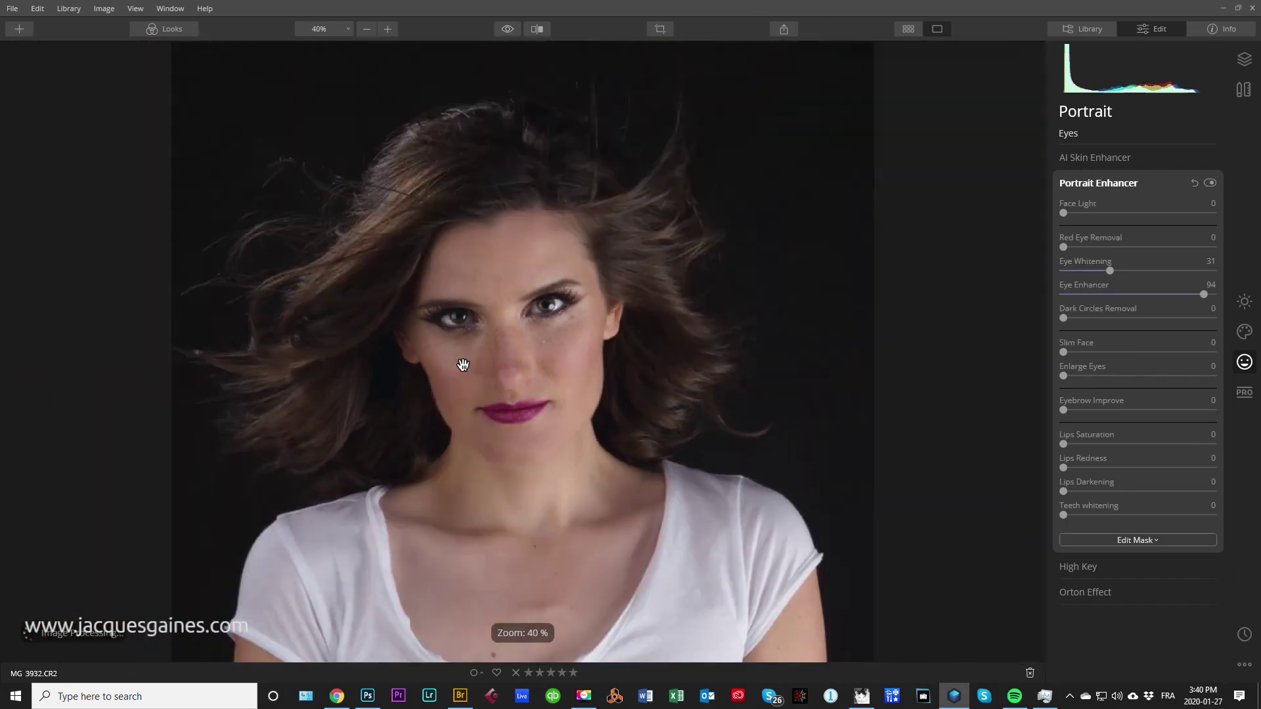
{"action": "left_click", "coordinate": [538, 29]}
{"action": "left_click_drag", "start_coordinate": [318, 310], "coordinate": [236, 302]}
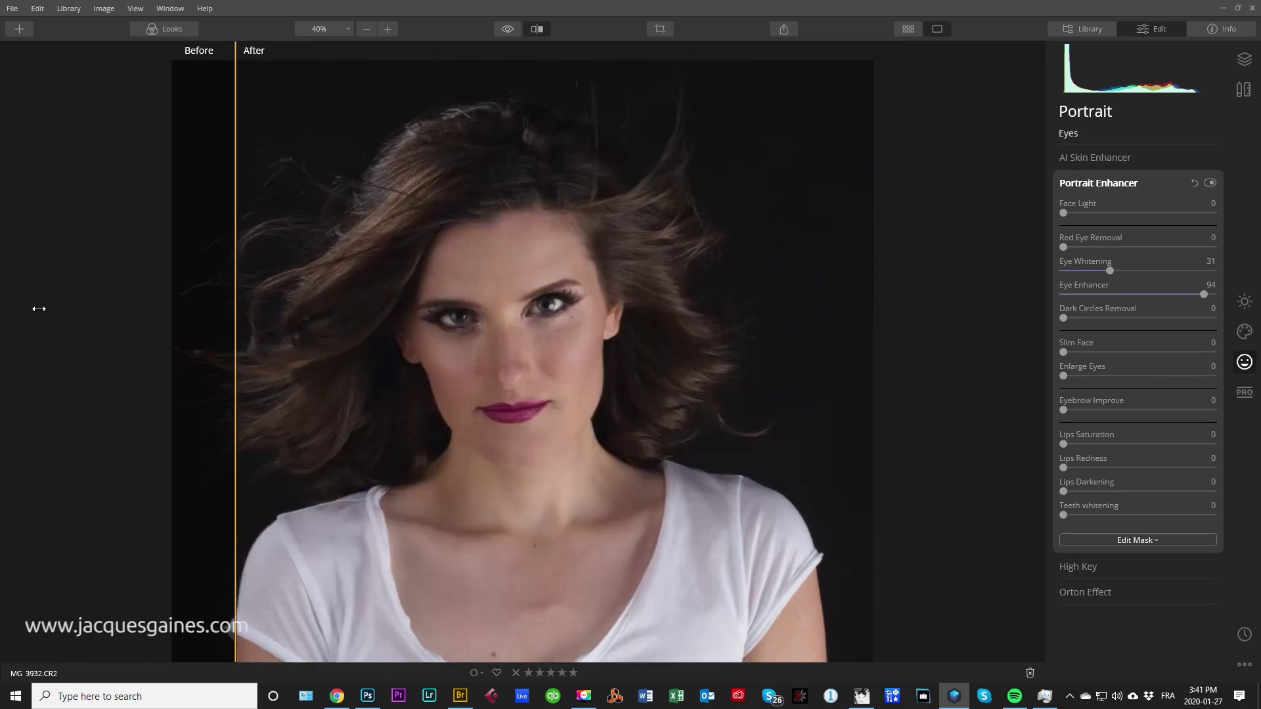
{"action": "left_click", "coordinate": [539, 30]}
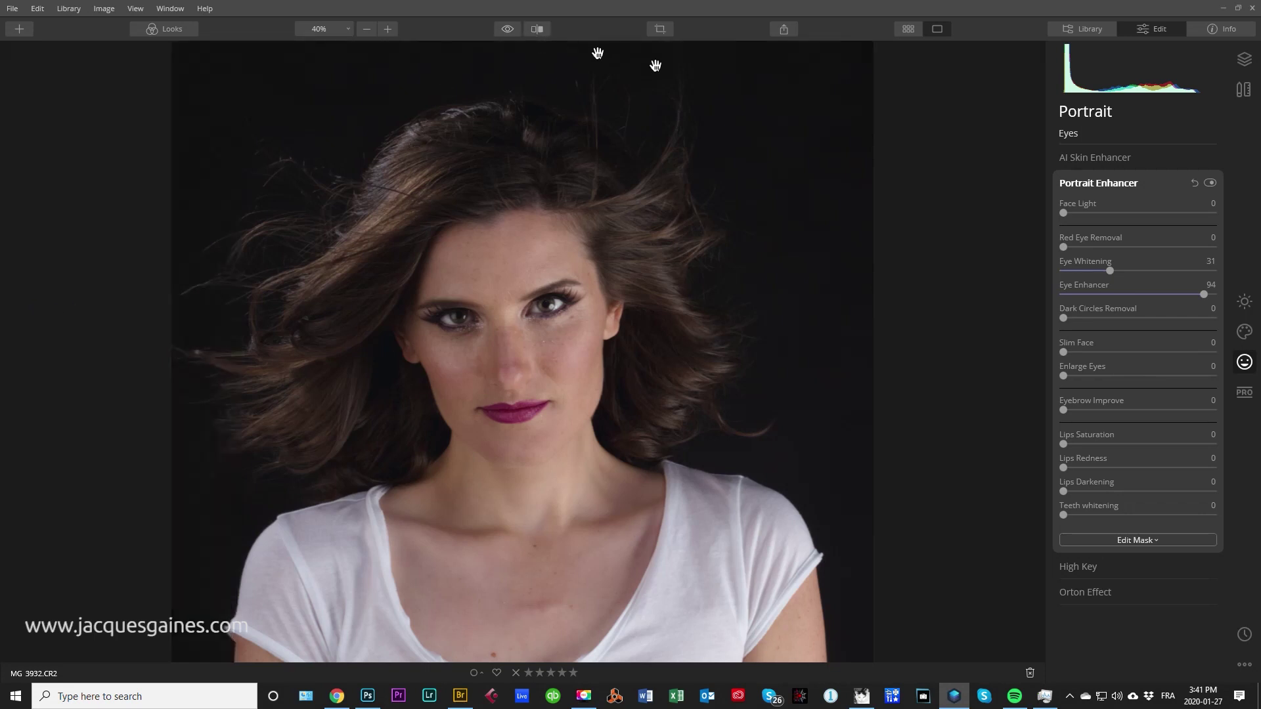
{"action": "left_click_drag", "start_coordinate": [1203, 295], "coordinate": [1166, 293]}
Step: Add a new adjustment layer above Eyes and rename it "Face Slimming"
{"action": "left_click", "coordinate": [1244, 59]}
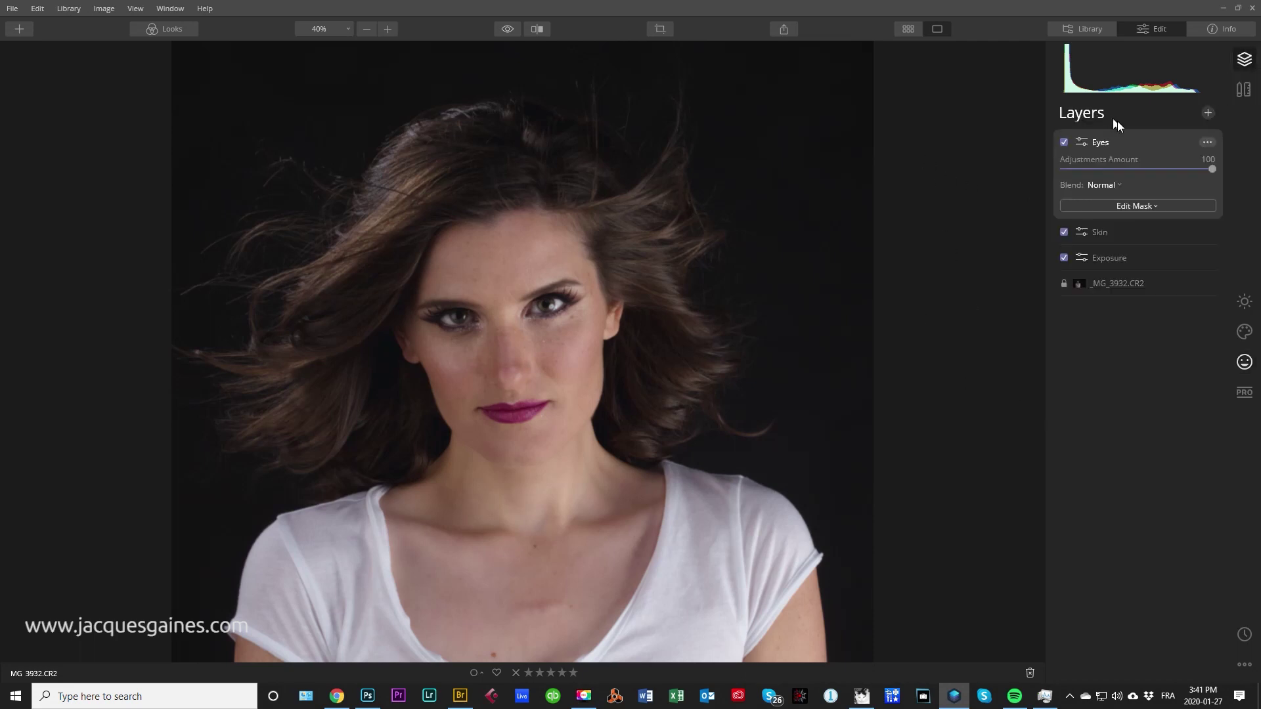
{"action": "left_click", "coordinate": [1207, 114]}
{"action": "left_click", "coordinate": [1157, 129]}
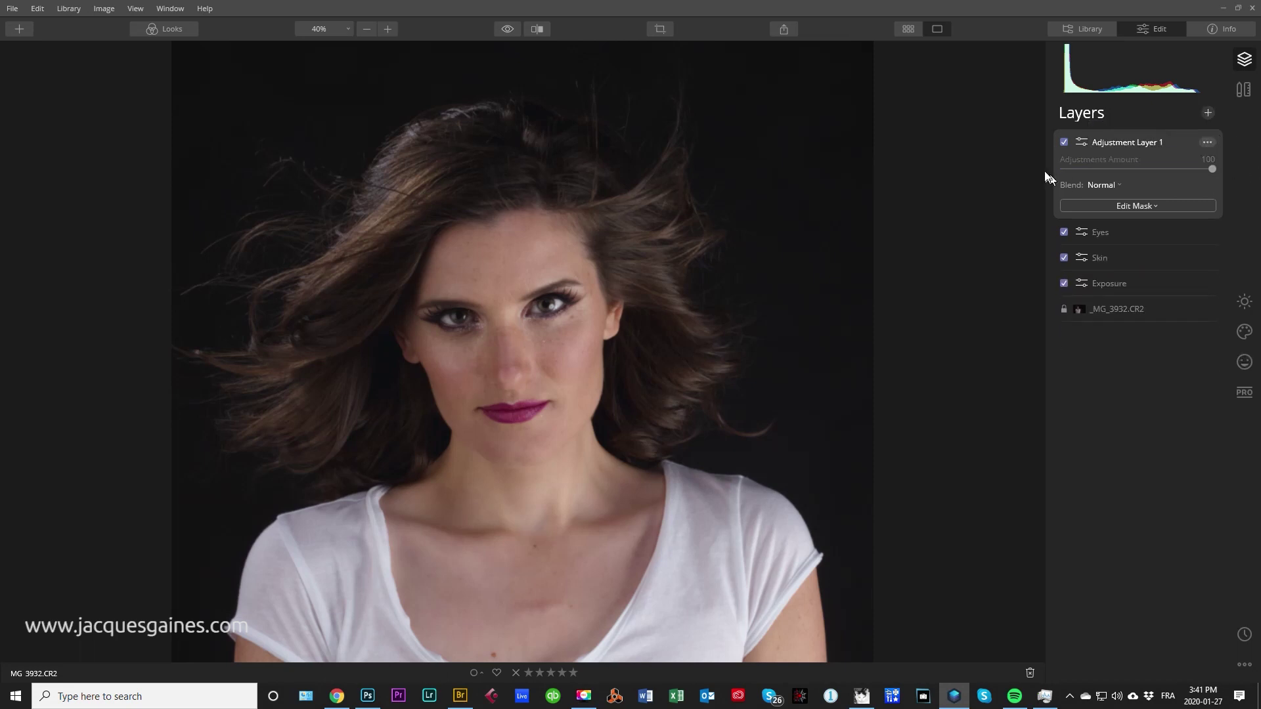
{"action": "left_click", "coordinate": [1207, 142]}
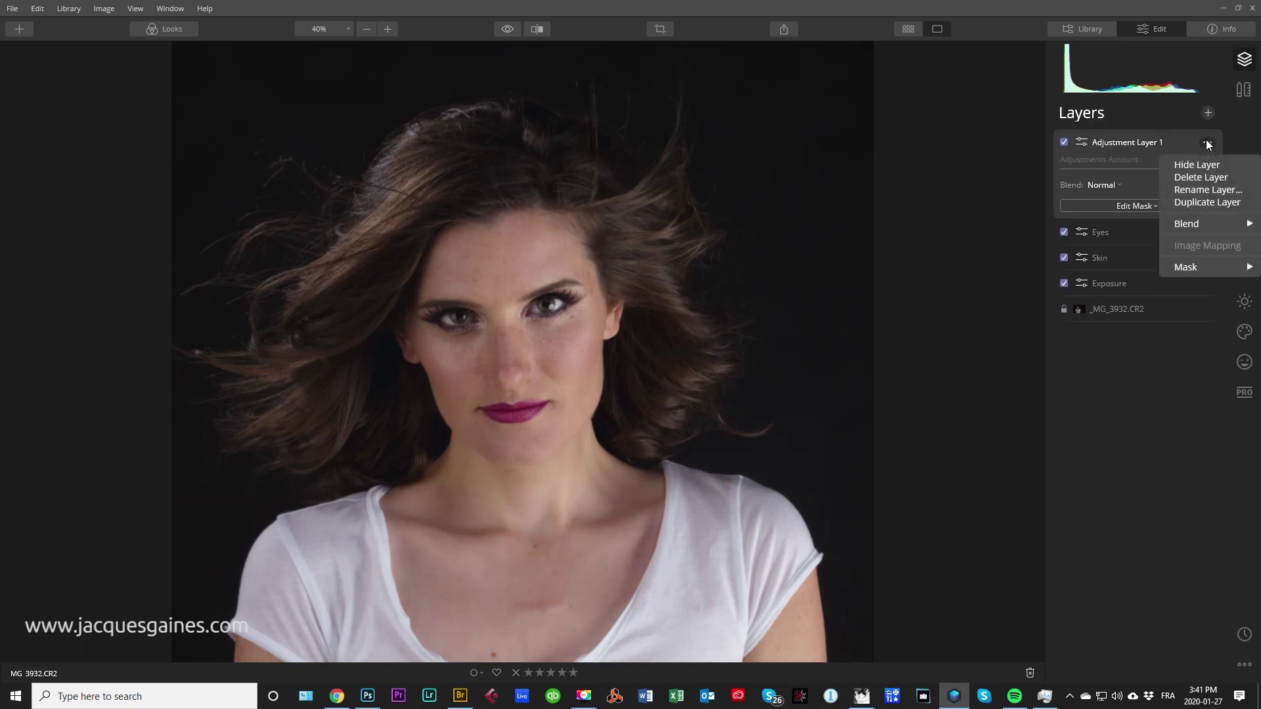
{"action": "left_click", "coordinate": [1205, 190]}
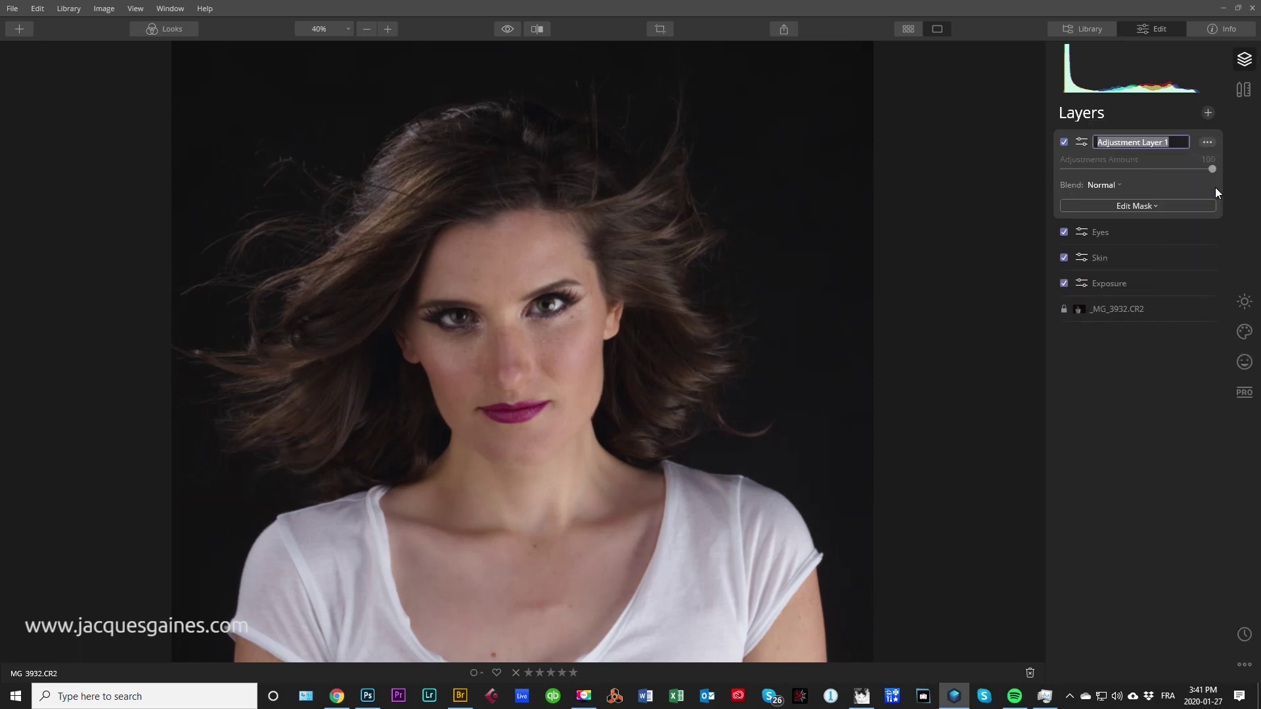
{"action": "type", "text": "Face Slimming"}
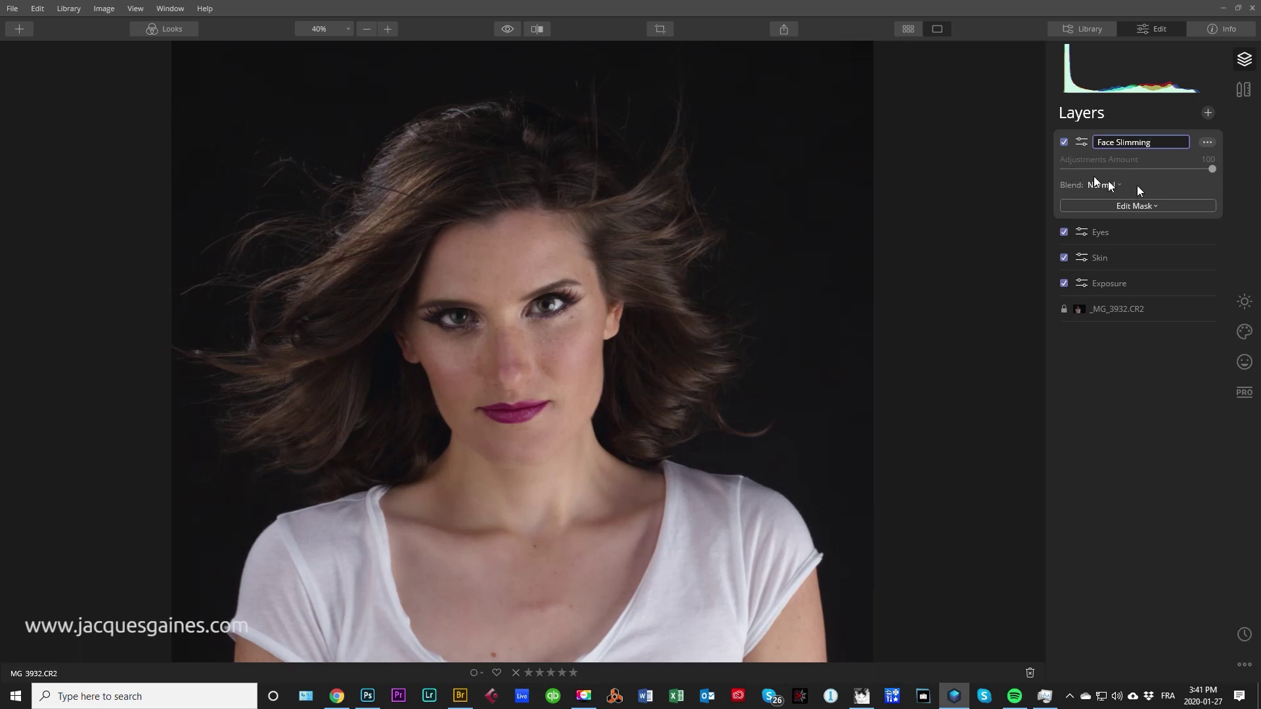
Step: Set Slim Face to 44 in the Face Slimming layer's Portrait Enhancer
{"action": "left_click", "coordinate": [1245, 362]}
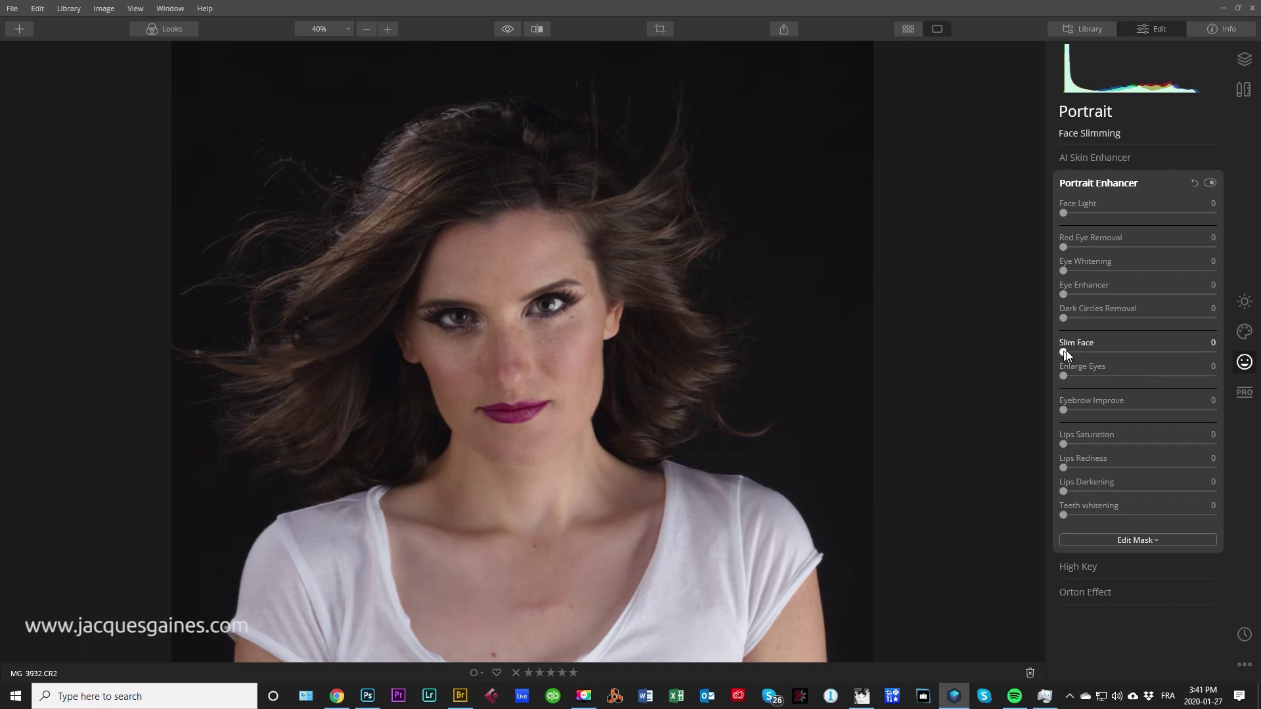
{"action": "left_click_drag", "start_coordinate": [1063, 353], "coordinate": [1129, 354]}
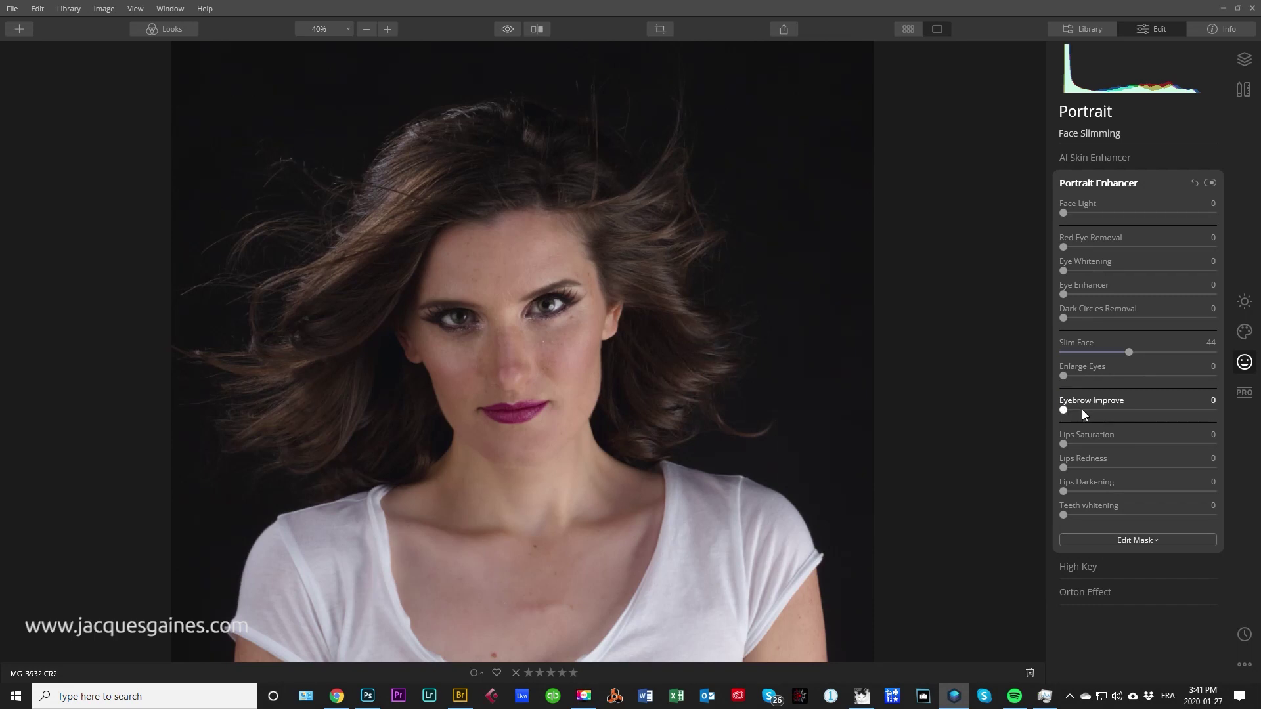
Step: Return to the Eyes layer and set its Portrait Enhancer's Eyebrow Improve to 64
{"action": "left_click", "coordinate": [1246, 61]}
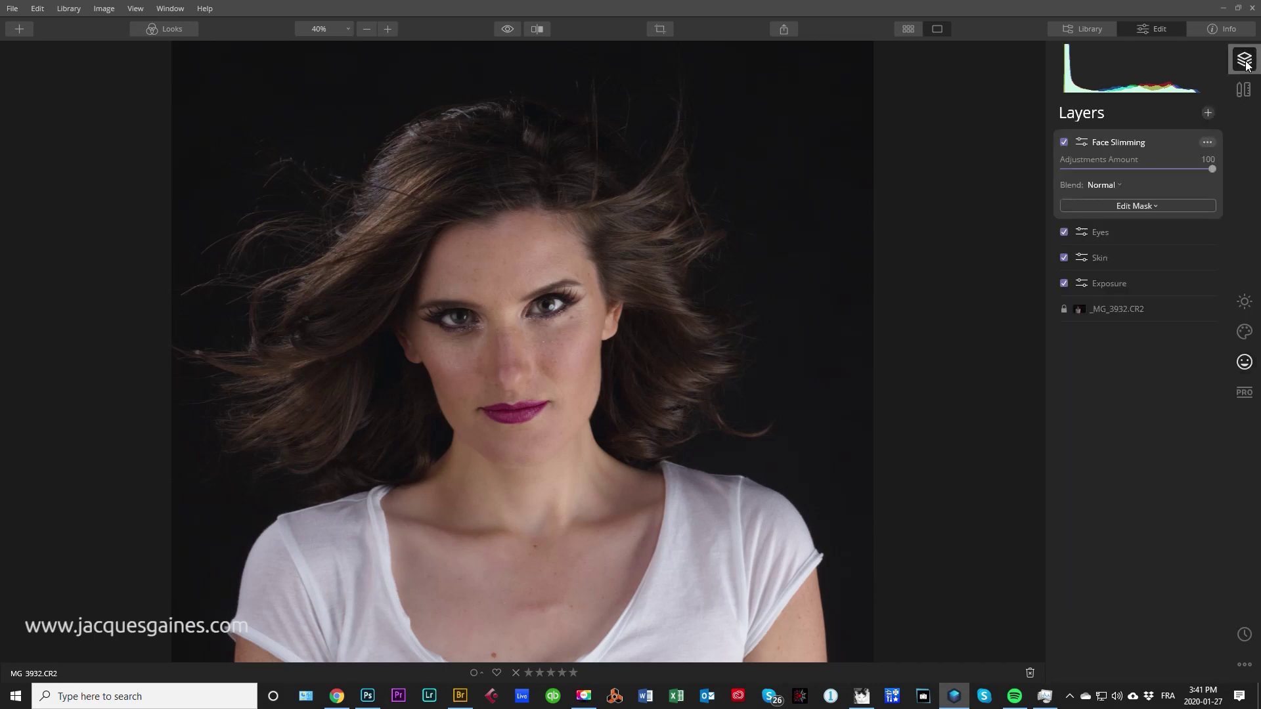
{"action": "left_click", "coordinate": [1110, 234]}
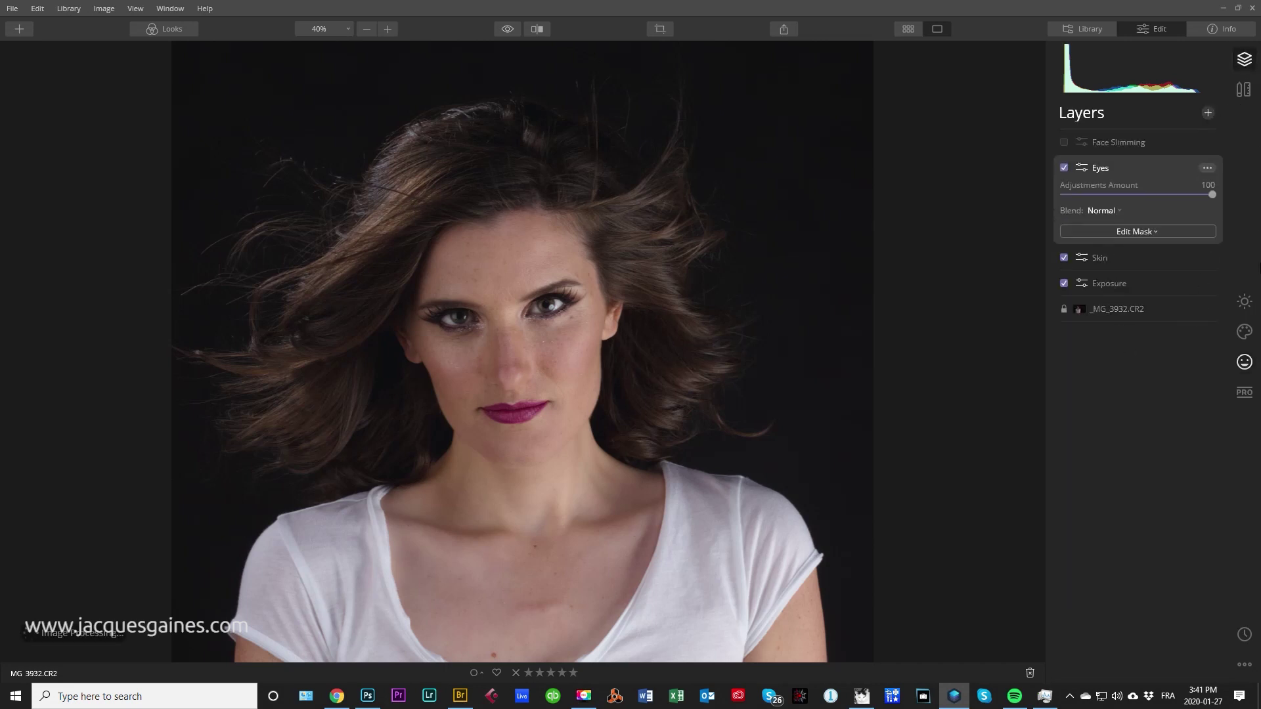
{"action": "left_click", "coordinate": [1246, 365]}
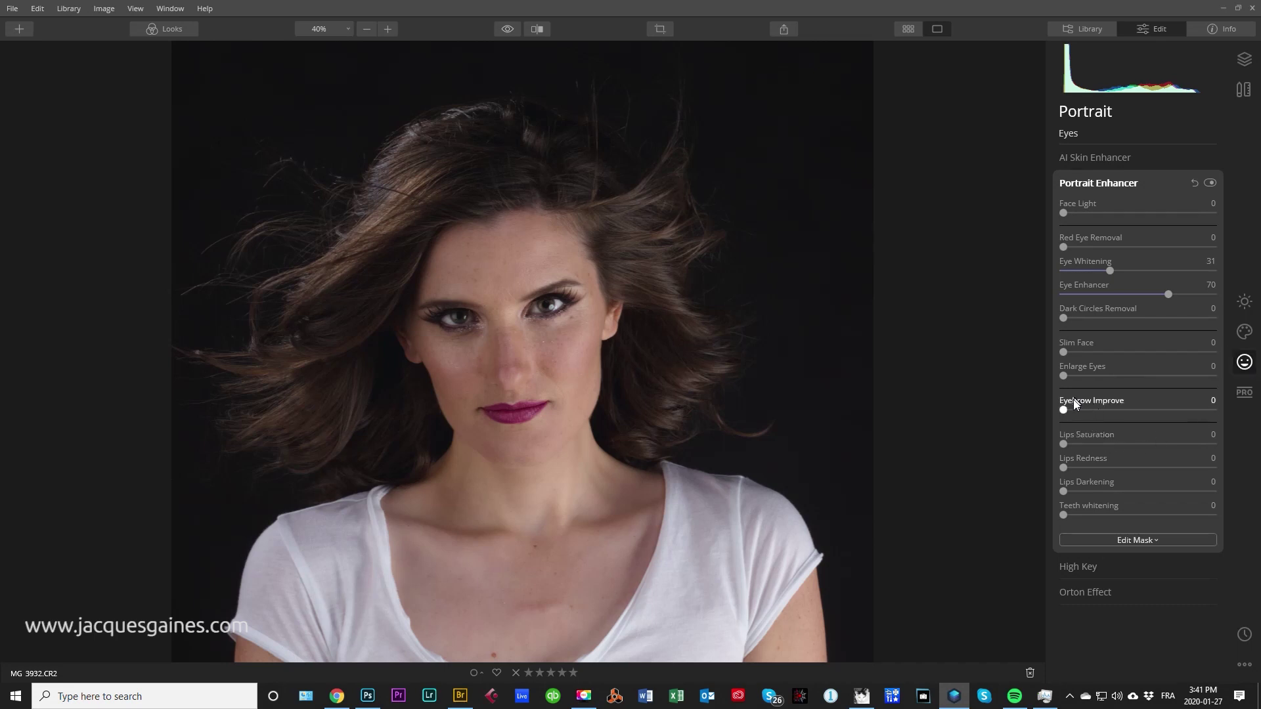
{"action": "left_click_drag", "start_coordinate": [1068, 408], "coordinate": [1145, 403]}
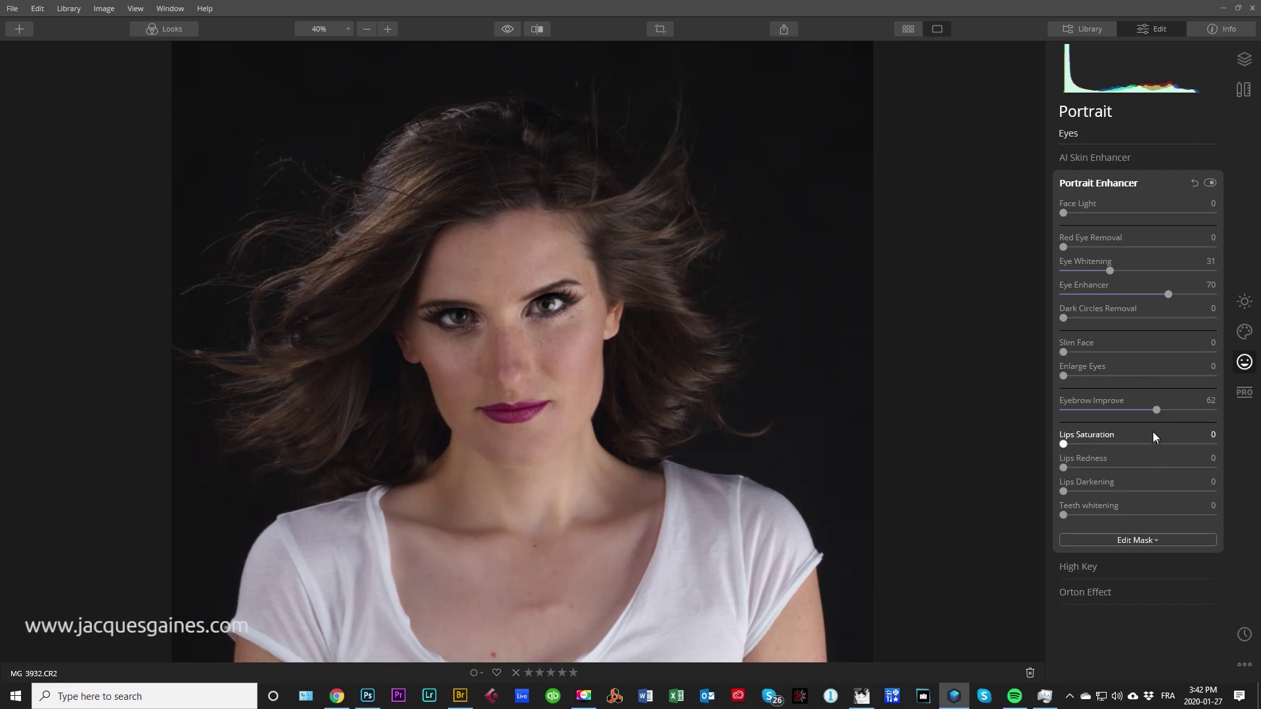
{"action": "left_click_drag", "start_coordinate": [1157, 409], "coordinate": [1160, 410]}
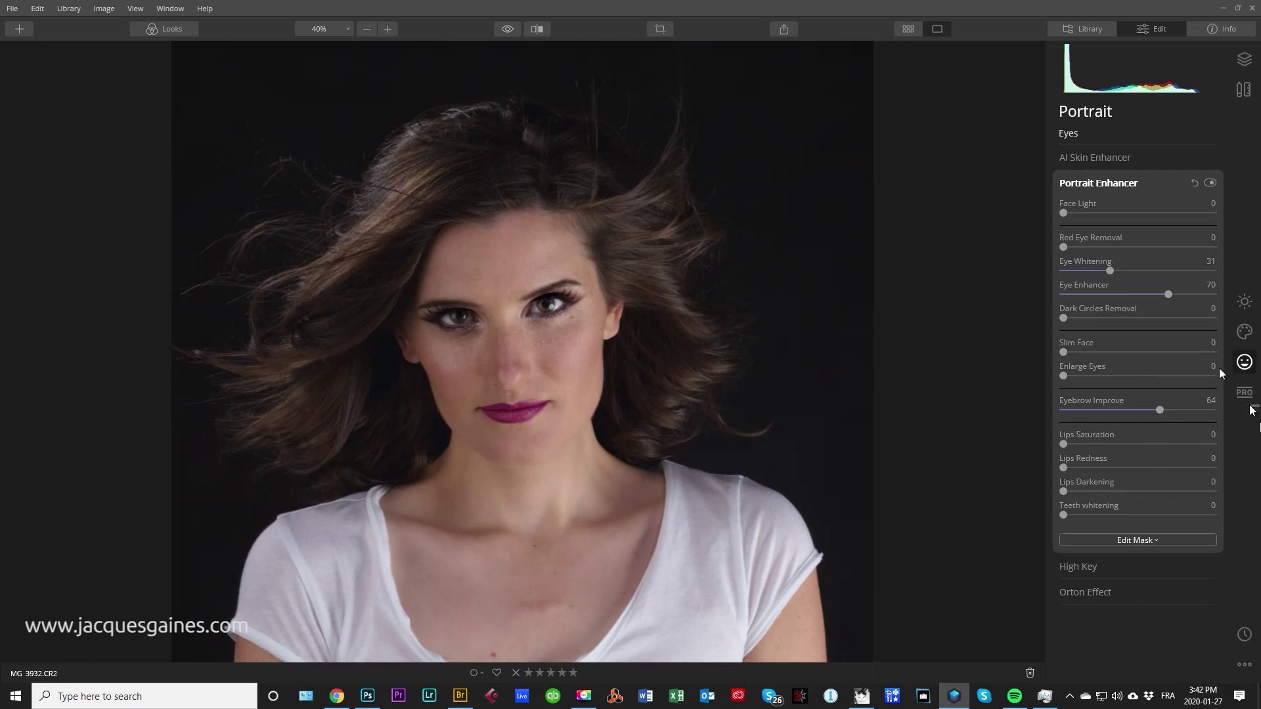
Step: Select the Face Slimming layer and examine the face up close in the split before/after comparison
{"action": "left_click", "coordinate": [1244, 59]}
{"action": "left_click", "coordinate": [1113, 139]}
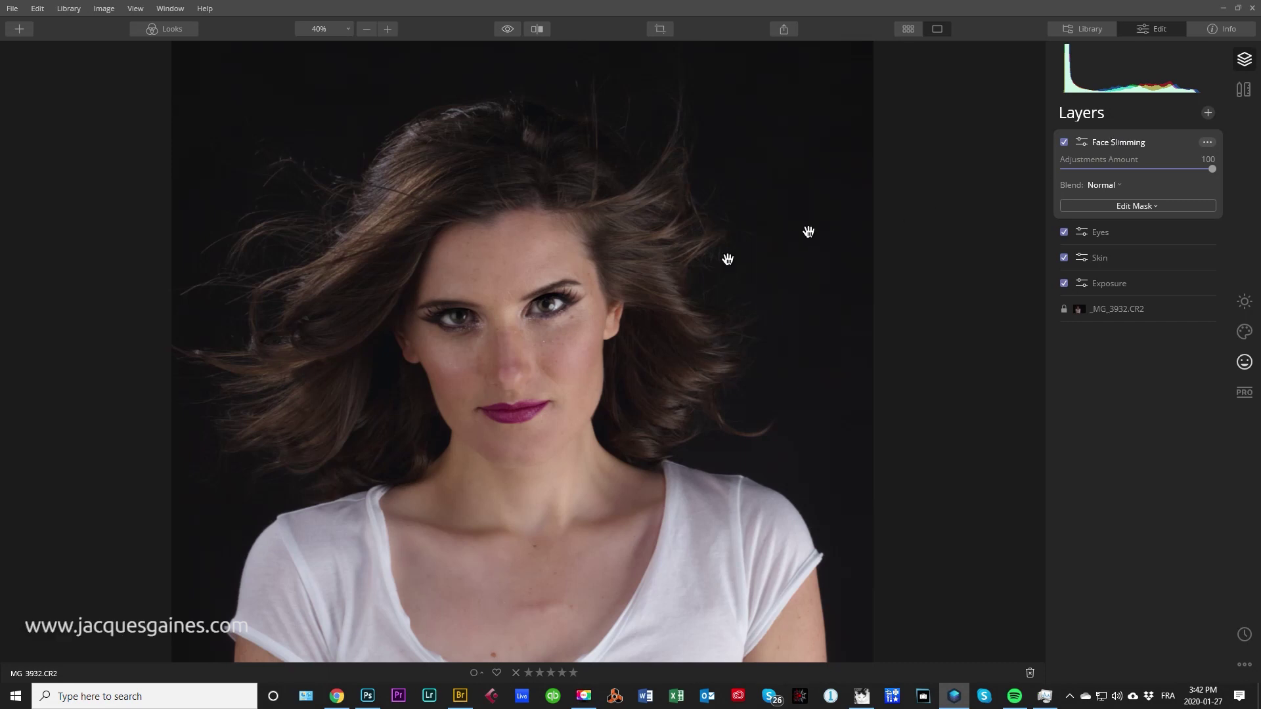
{"action": "key", "text": "ctrl+equal"}
{"action": "scroll", "coordinate": [549, 294], "scroll_direction": "up", "scroll_amount": 2}
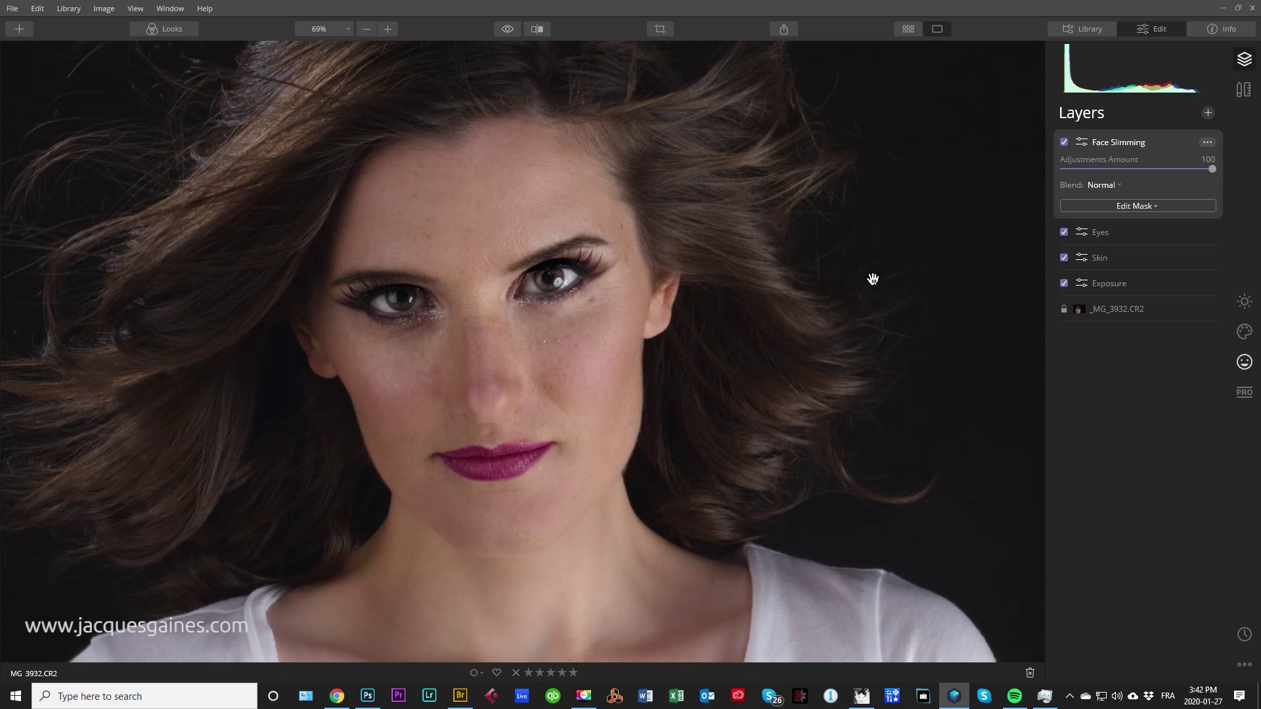
{"action": "left_click", "coordinate": [537, 28]}
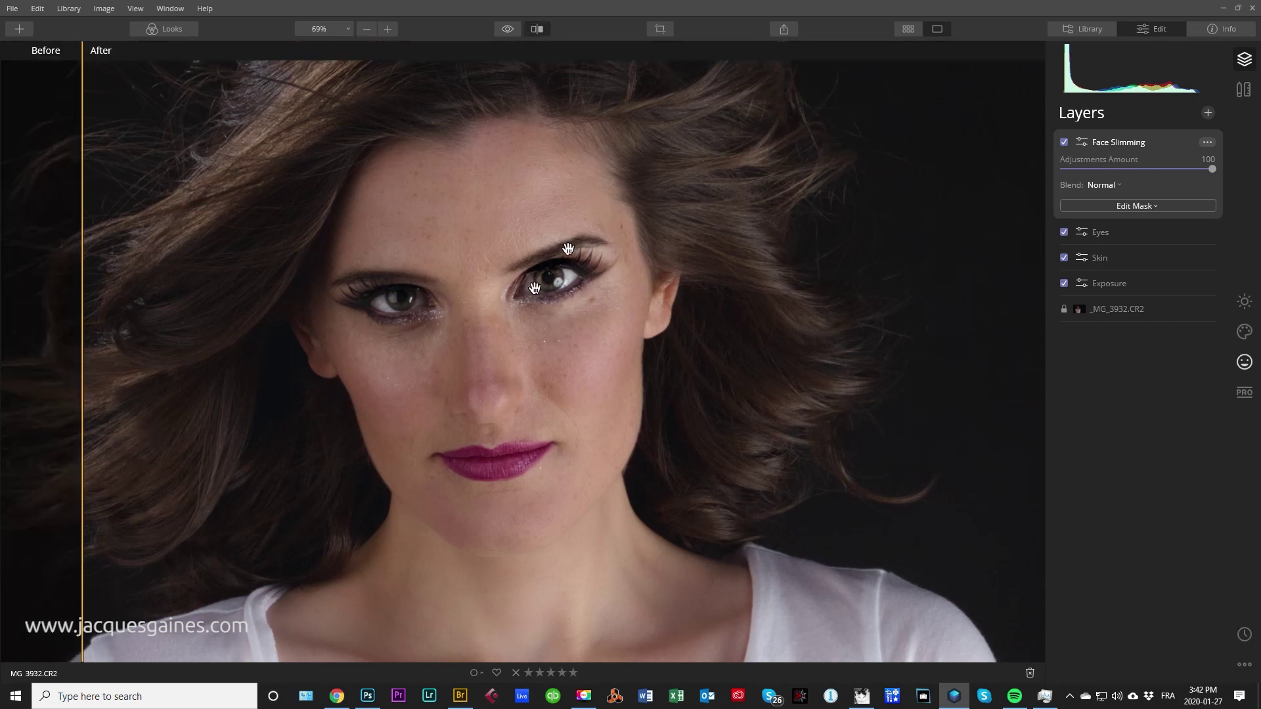
{"action": "left_click_drag", "start_coordinate": [84, 347], "coordinate": [77, 296]}
{"action": "left_click", "coordinate": [537, 29]}
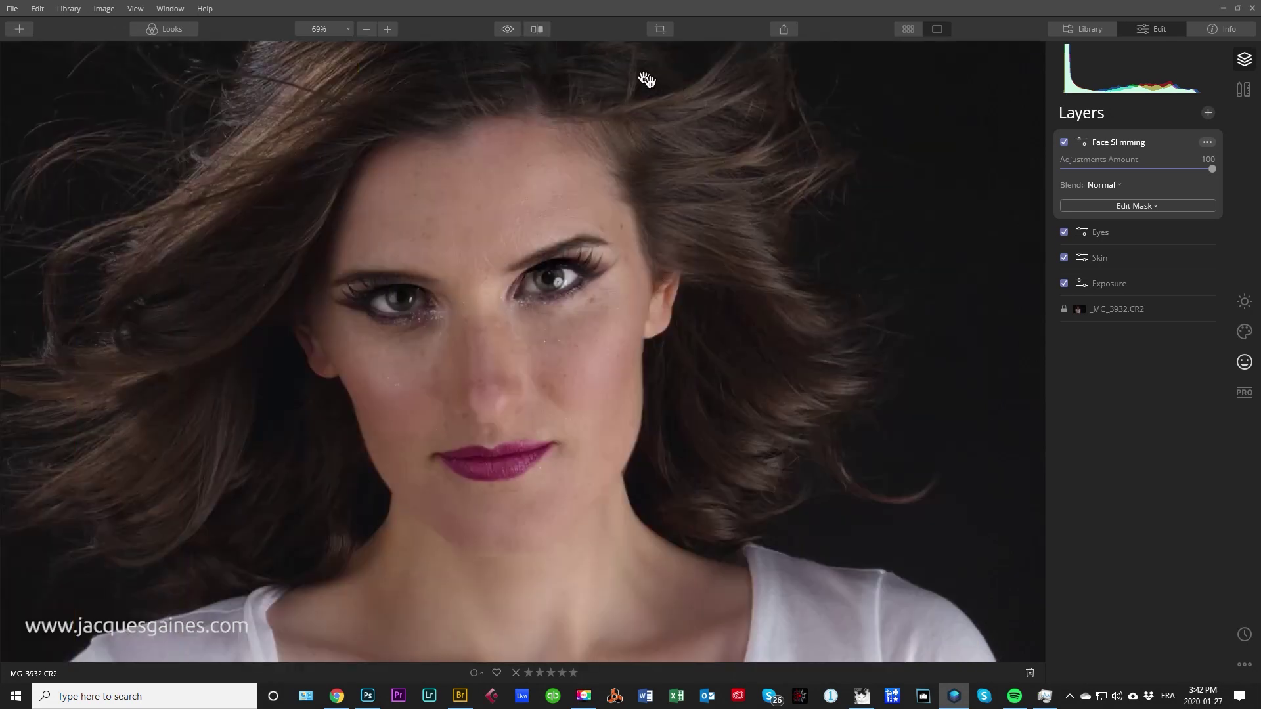
Step: Add a new adjustment layer above Face Slimming and rename it "Dodge and burn"
{"action": "left_click", "coordinate": [1204, 113]}
{"action": "left_click", "coordinate": [1161, 124]}
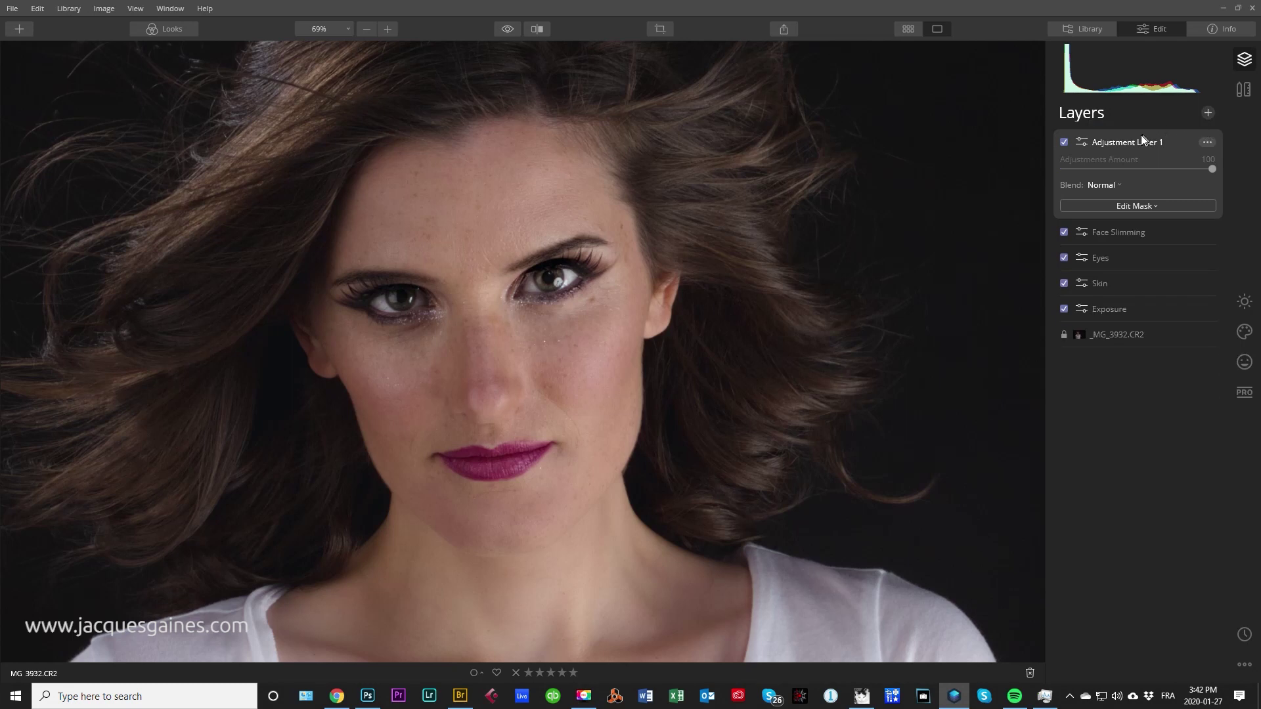
{"action": "left_click", "coordinate": [1209, 142]}
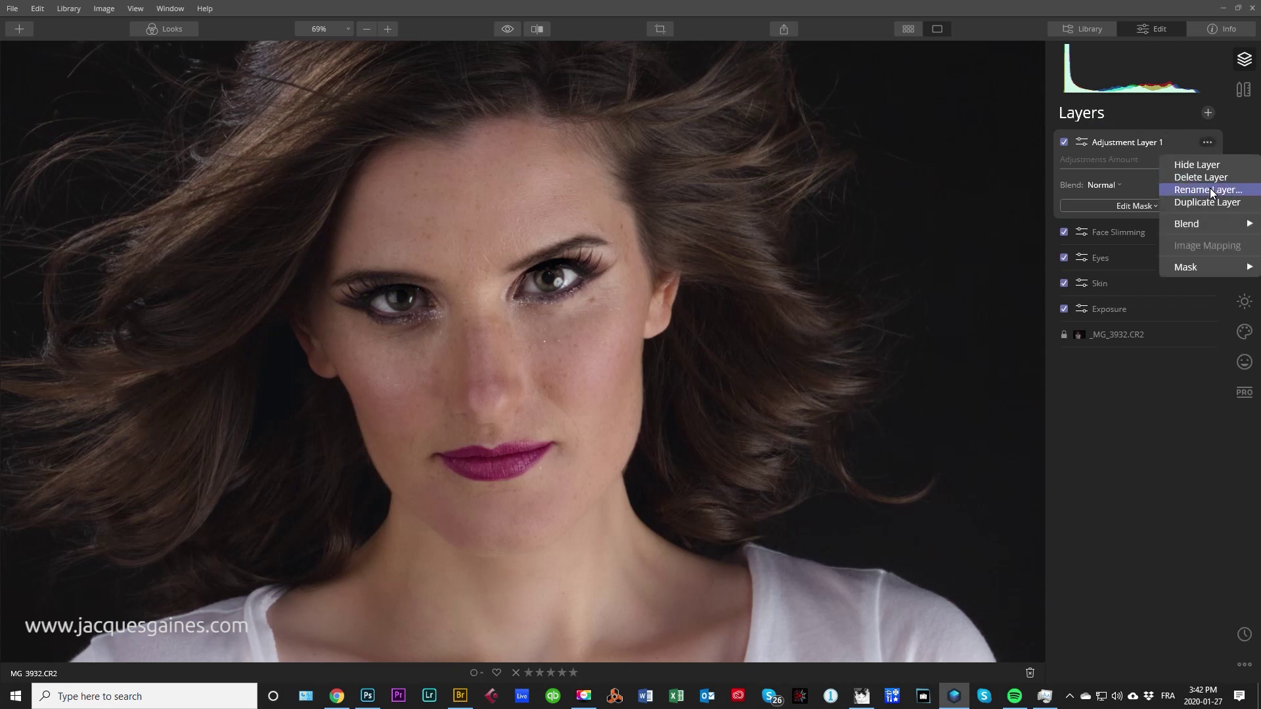
{"action": "left_click", "coordinate": [1210, 189]}
{"action": "type", "text": "D"}
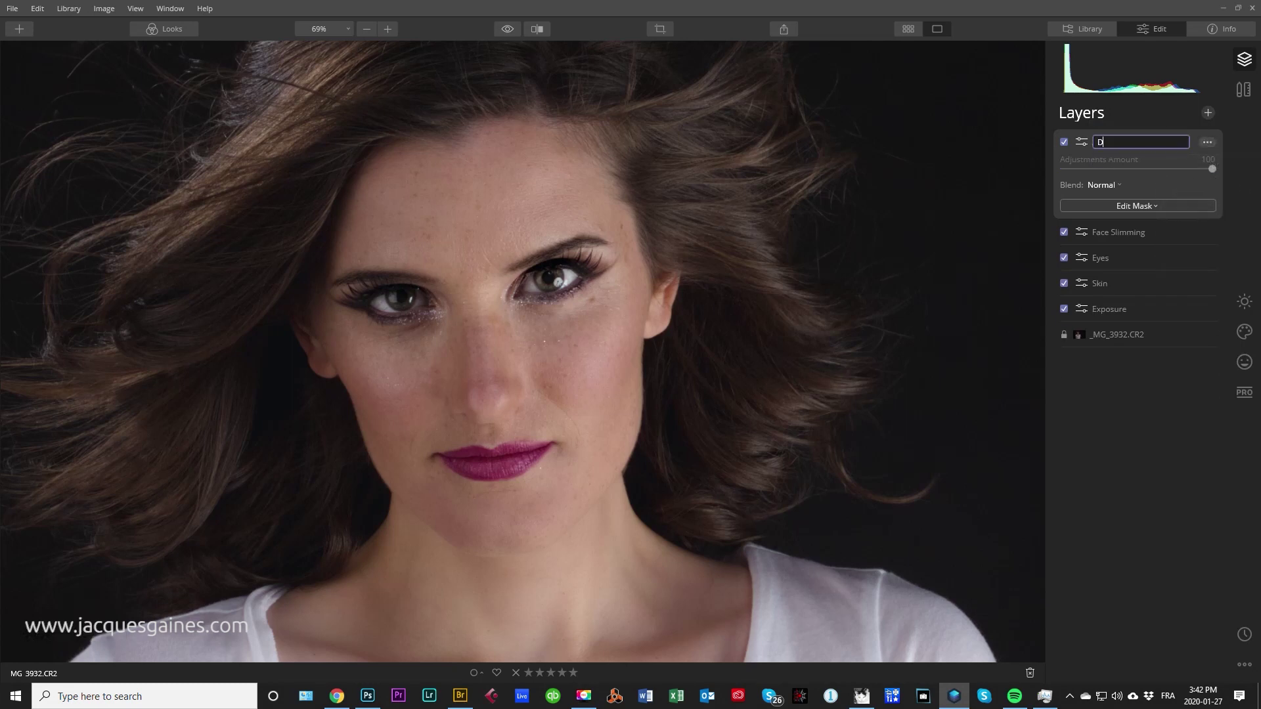
{"action": "type", "text": "odge and burn"}
Step: Open the professional Dodge & Burn filter on the Dodge and burn layer and start painting
{"action": "left_click", "coordinate": [1244, 362]}
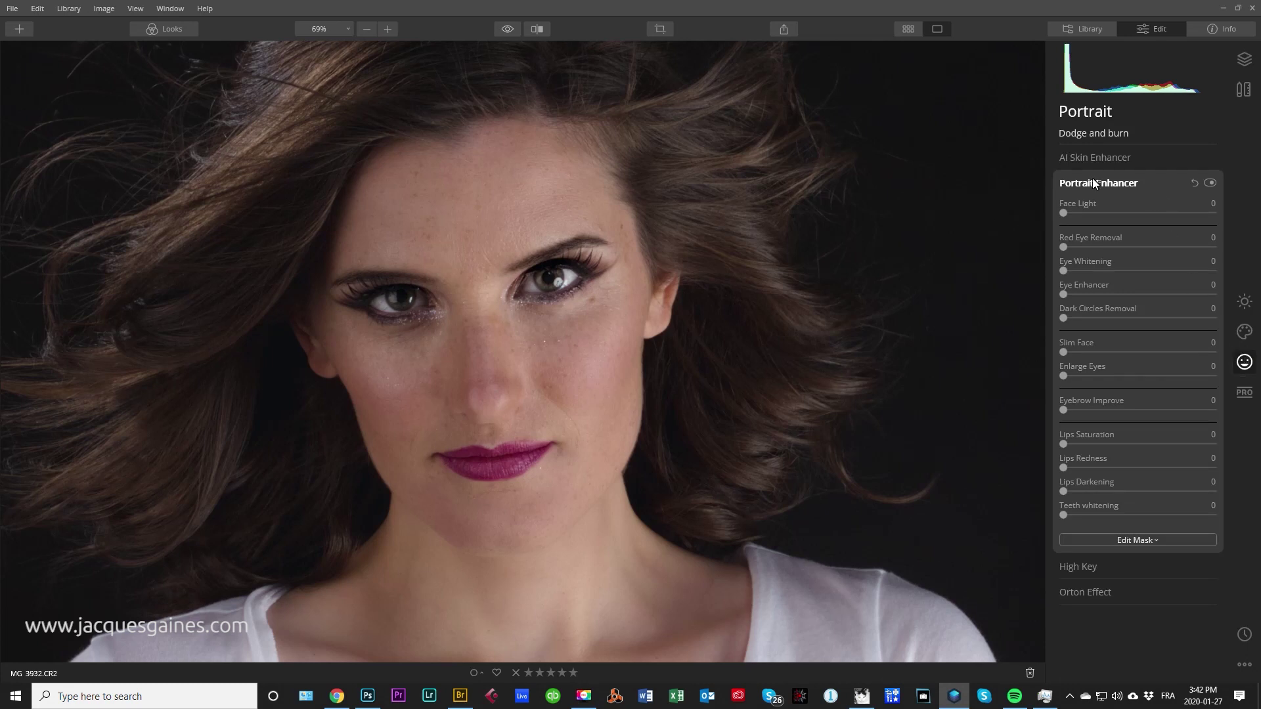
{"action": "left_click", "coordinate": [1091, 158]}
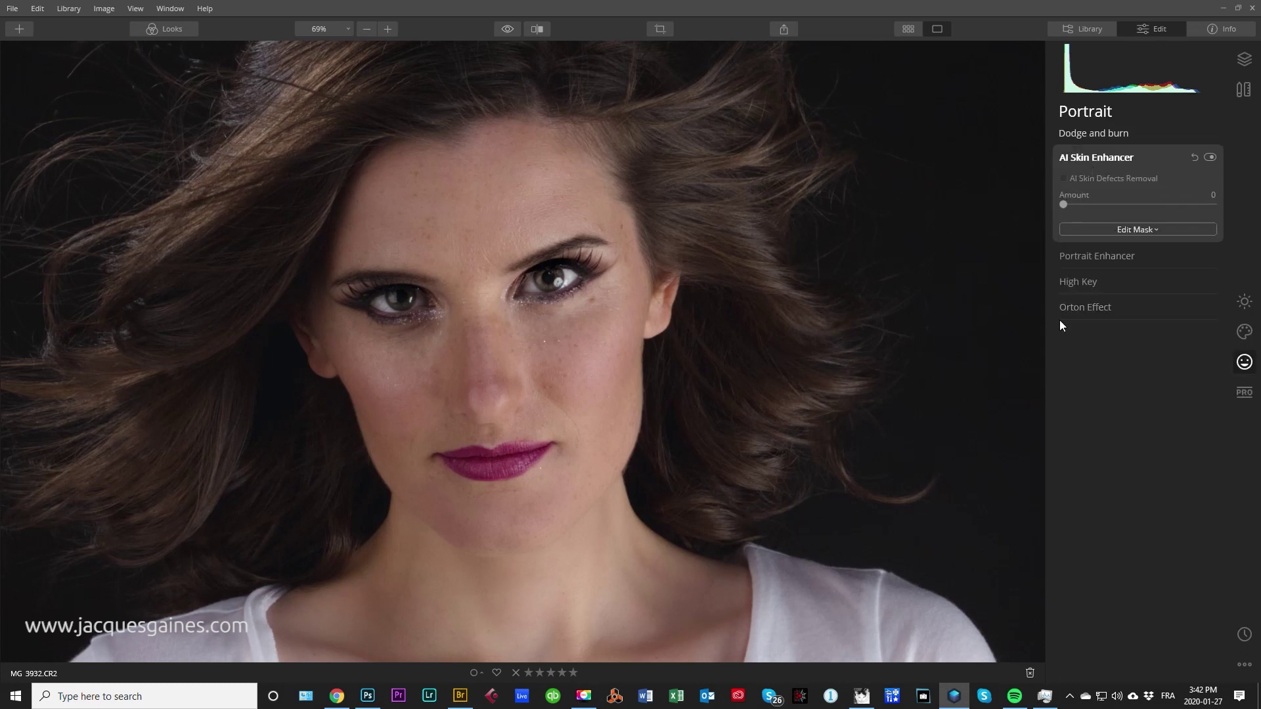
{"action": "left_click", "coordinate": [1245, 395]}
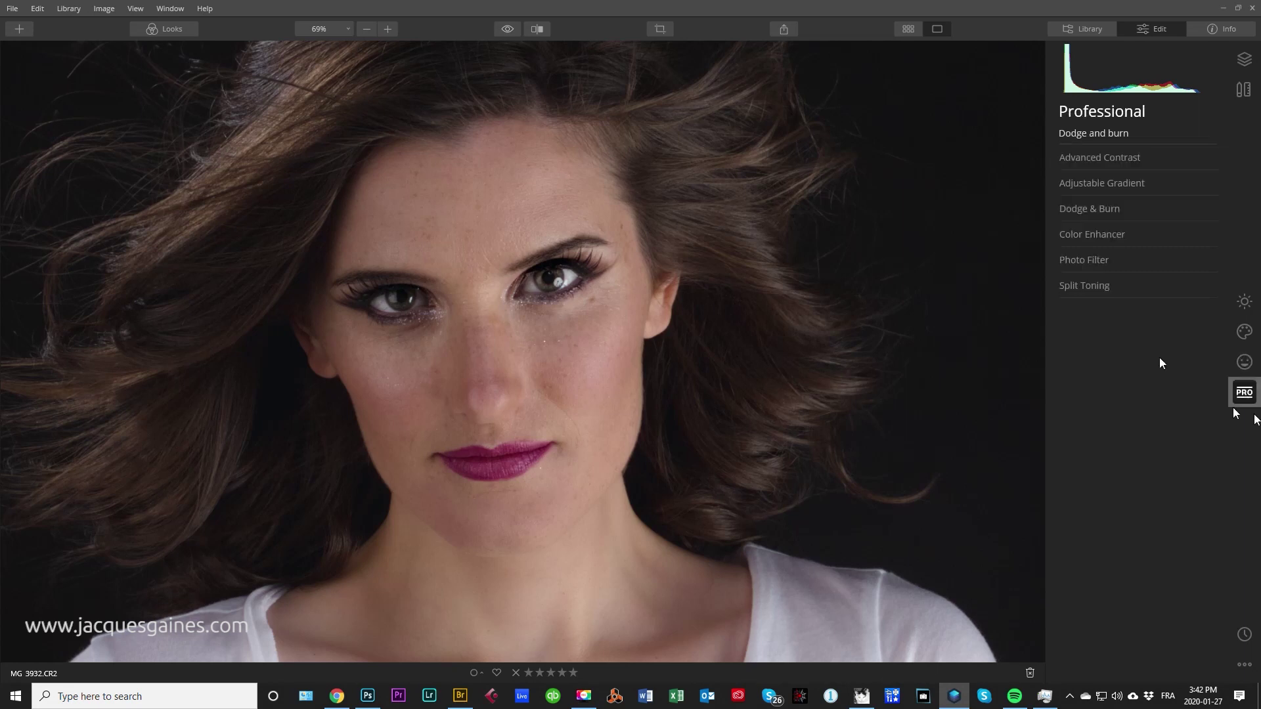
{"action": "left_click", "coordinate": [1088, 209]}
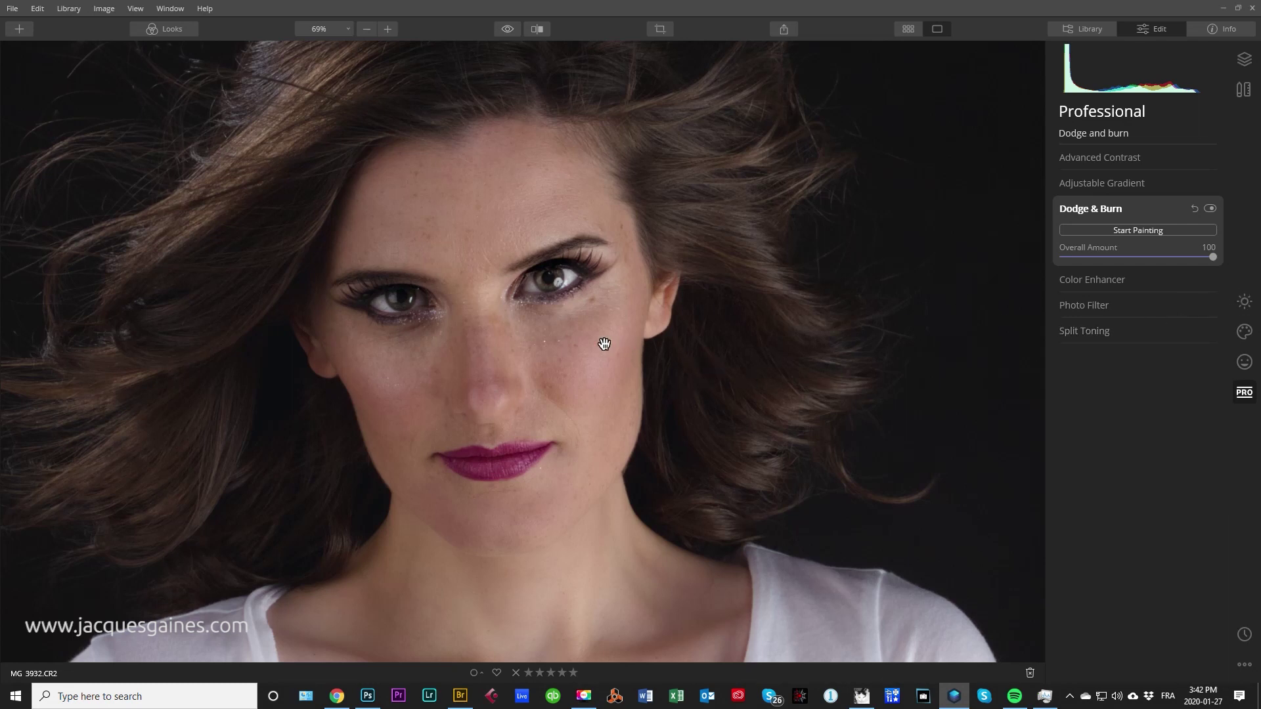
{"action": "scroll", "coordinate": [604, 344], "scroll_direction": "down", "scroll_amount": 3}
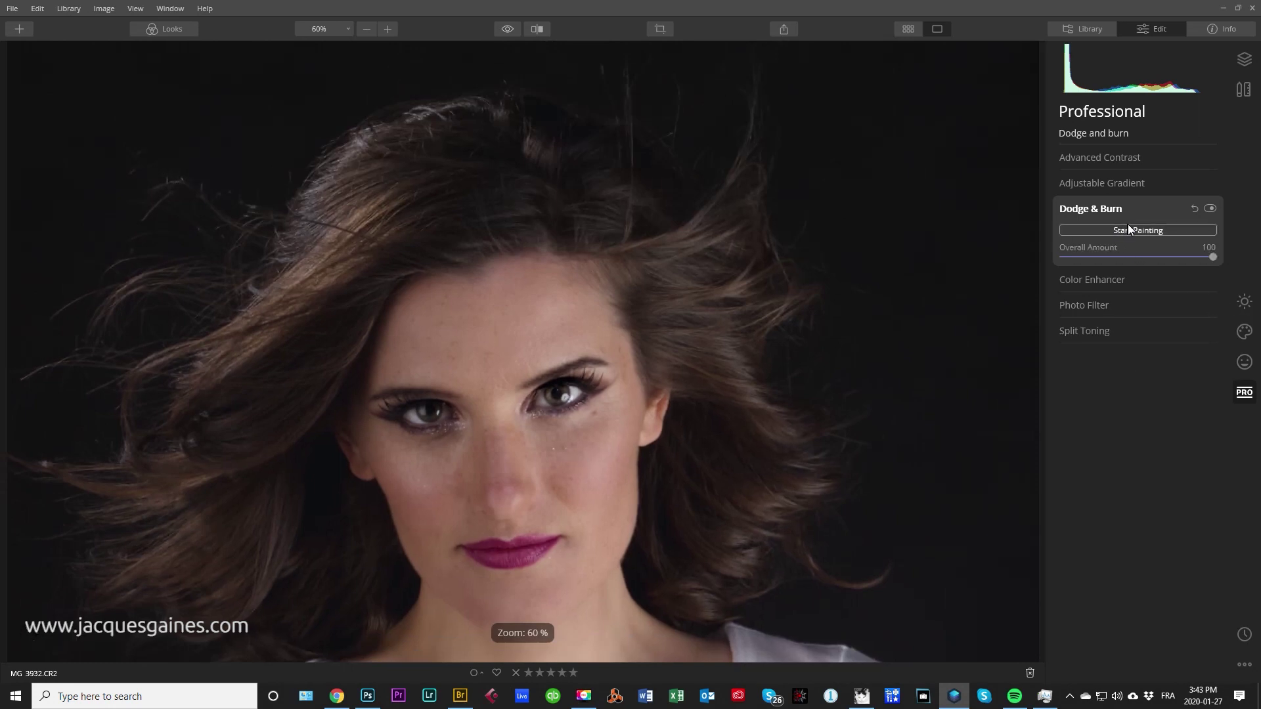
{"action": "left_click", "coordinate": [1137, 230]}
{"action": "left_click", "coordinate": [1137, 231]}
{"action": "left_click", "coordinate": [1137, 231]}
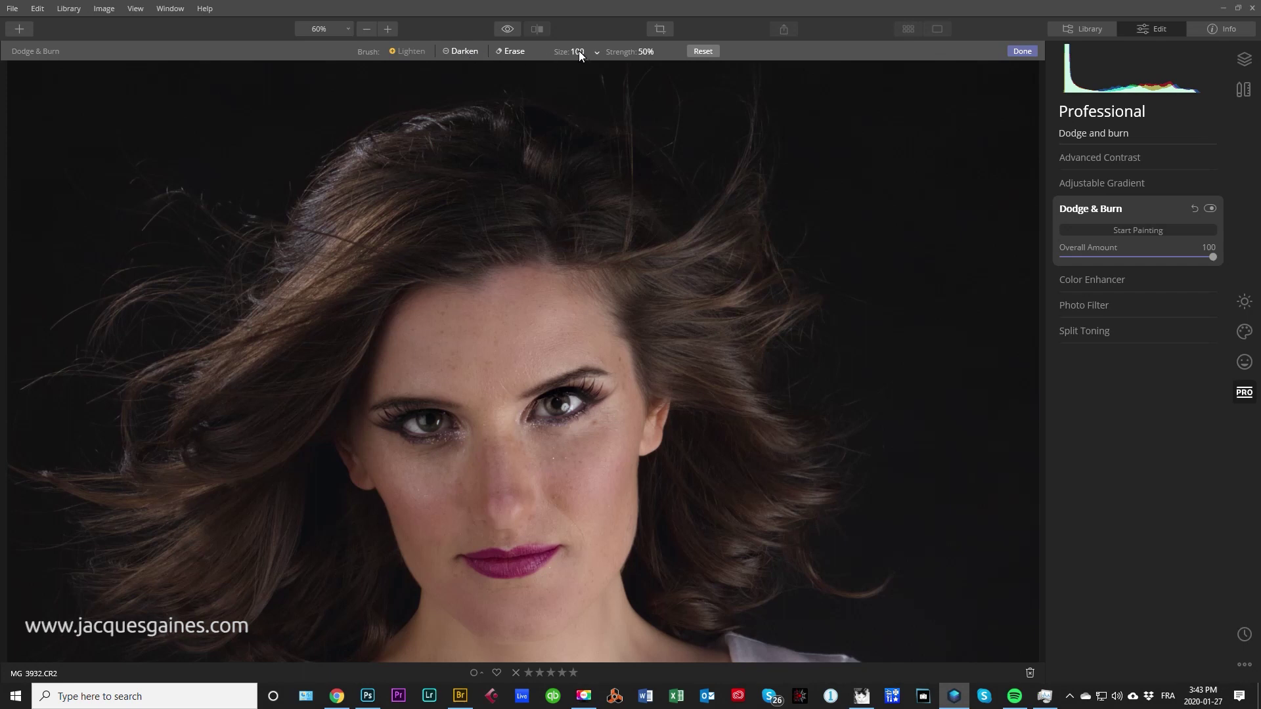
Step: Set the Lighten brush strength to 31% and brighten the hair sweeping out on the viewer's left of the face
{"action": "left_click", "coordinate": [657, 53]}
{"action": "left_click_drag", "start_coordinate": [638, 77], "coordinate": [639, 77]}
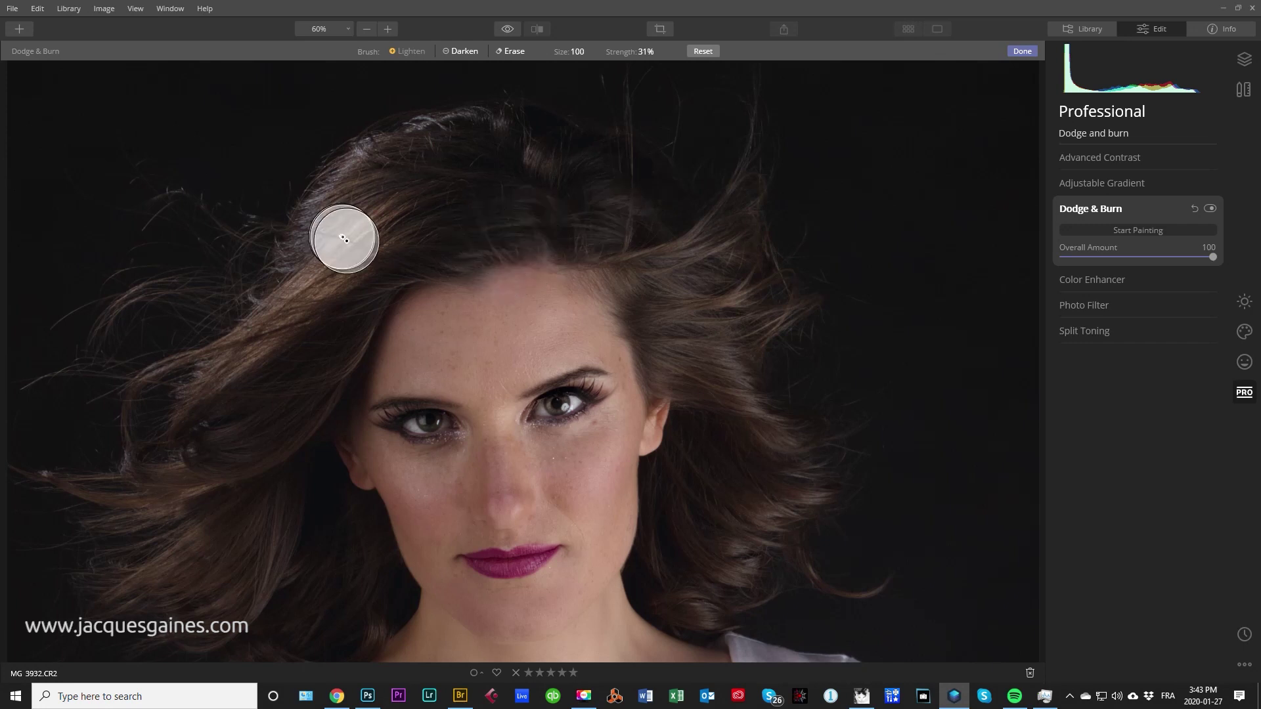
{"action": "mouse_move", "coordinate": [344, 239]}
{"action": "left_mouse_down"}
{"action": "mouse_move", "coordinate": [301, 308]}
{"action": "mouse_move", "coordinate": [360, 234]}
{"action": "mouse_move", "coordinate": [189, 416]}
{"action": "left_mouse_up"}
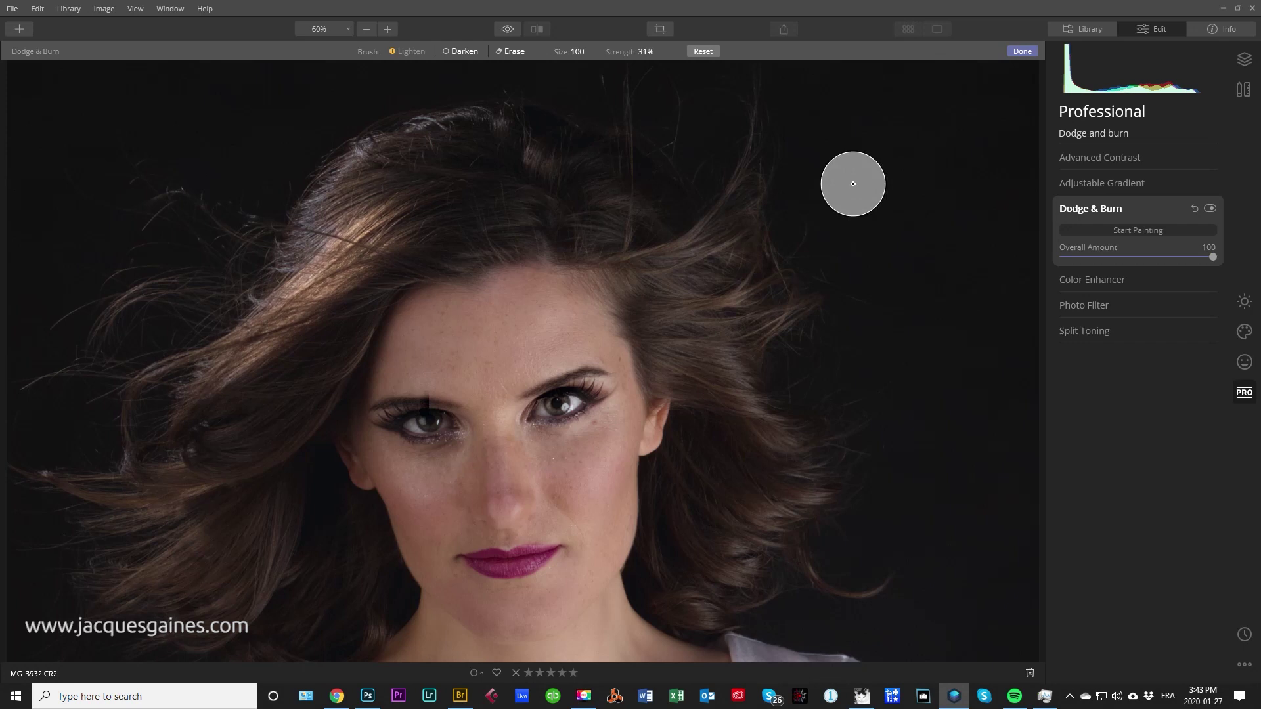
{"action": "left_click", "coordinate": [36, 9]}
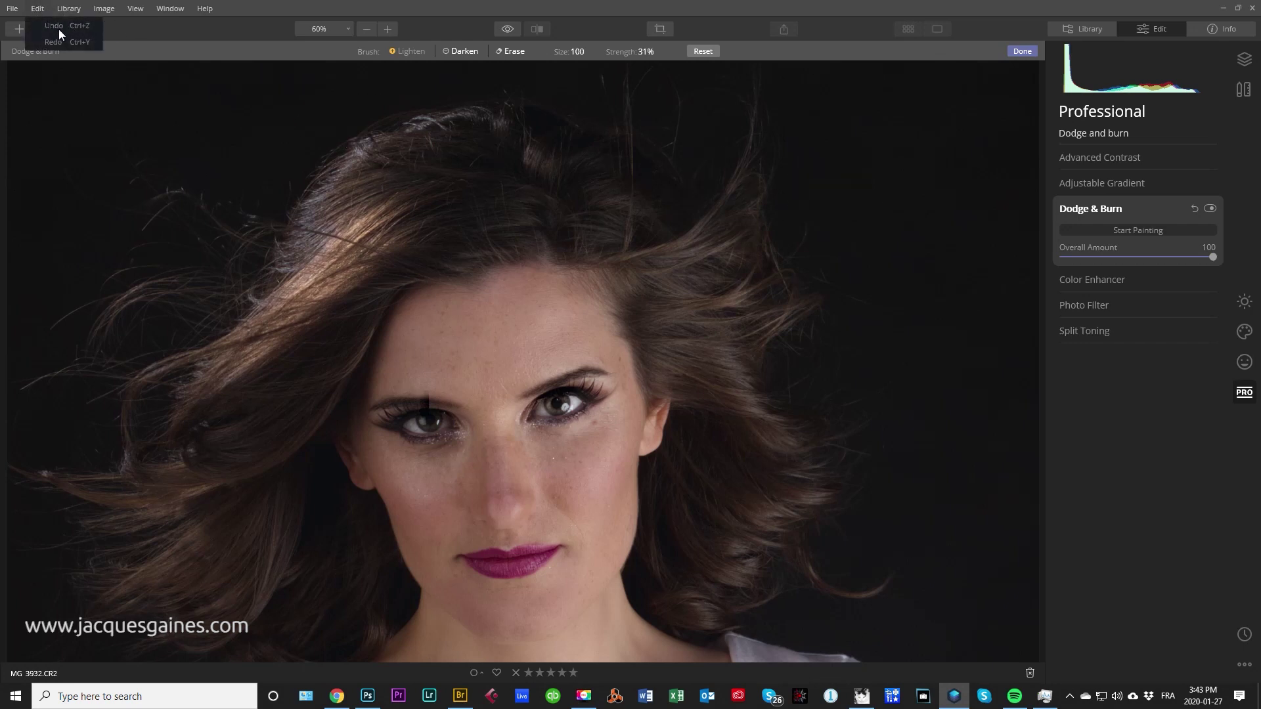
{"action": "left_click", "coordinate": [54, 27]}
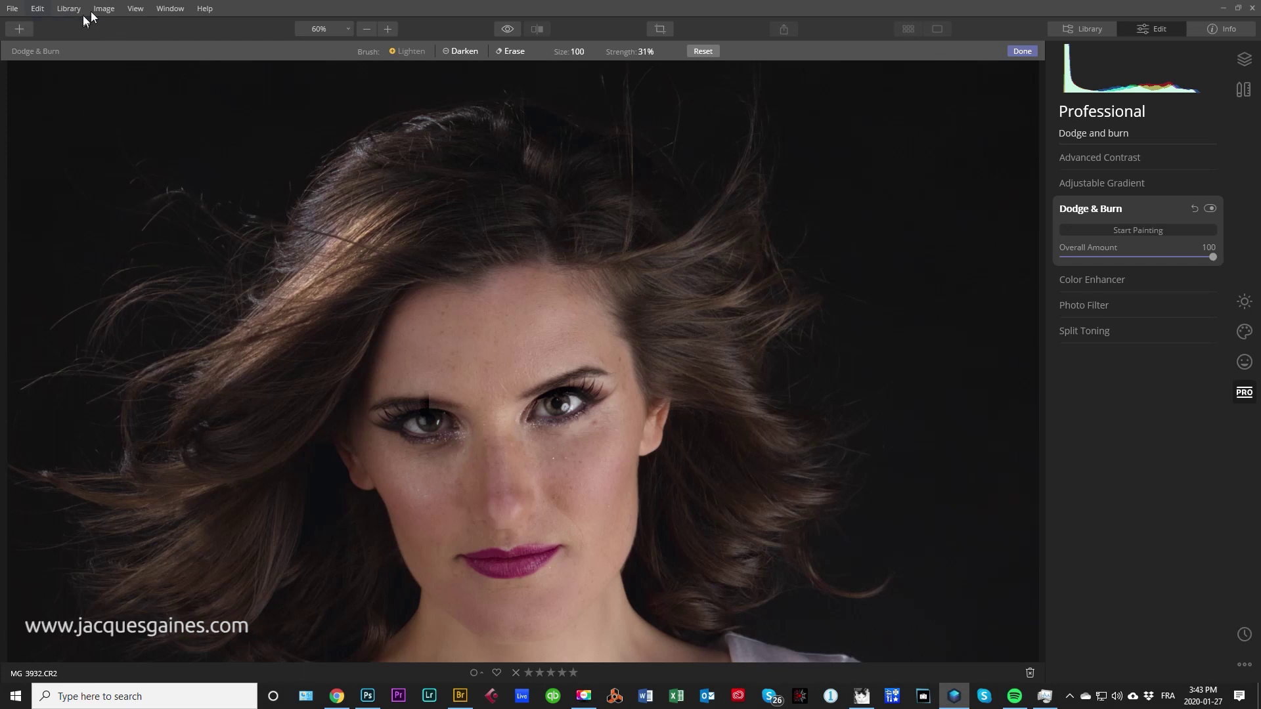
Step: Lower the Lighten brush strength to 10% and subtly brighten the hair on both sides of the face
{"action": "left_click", "coordinate": [659, 53]}
{"action": "left_click_drag", "start_coordinate": [633, 77], "coordinate": [623, 77]}
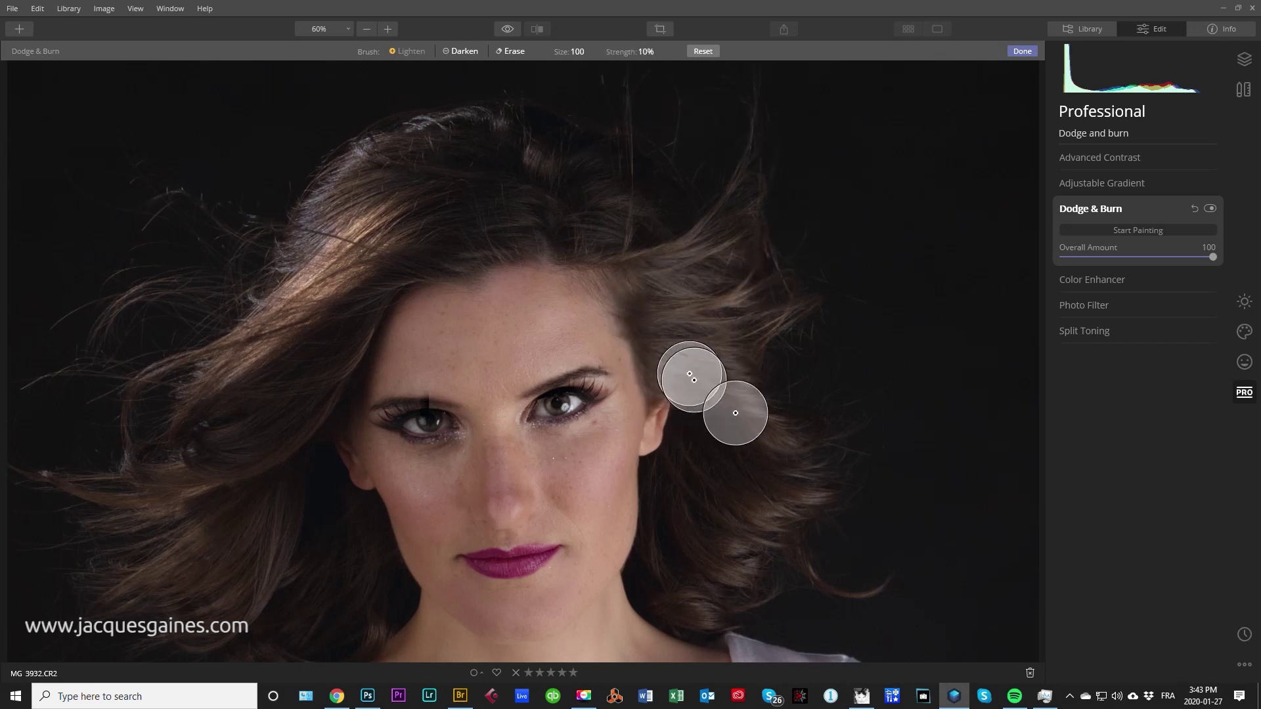
{"action": "key", "text": "space"}
{"action": "left_click_drag", "start_coordinate": [718, 521], "coordinate": [727, 324]}
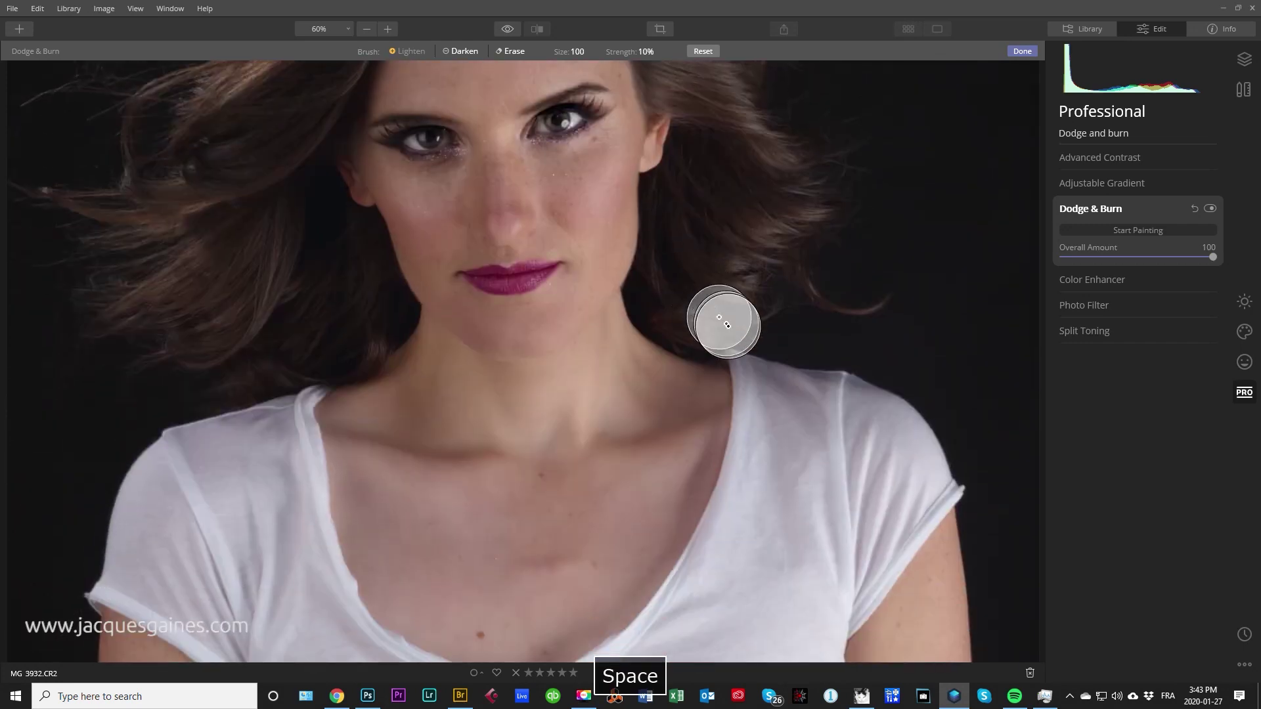
{"action": "left_click_drag", "start_coordinate": [592, 270], "coordinate": [904, 408]}
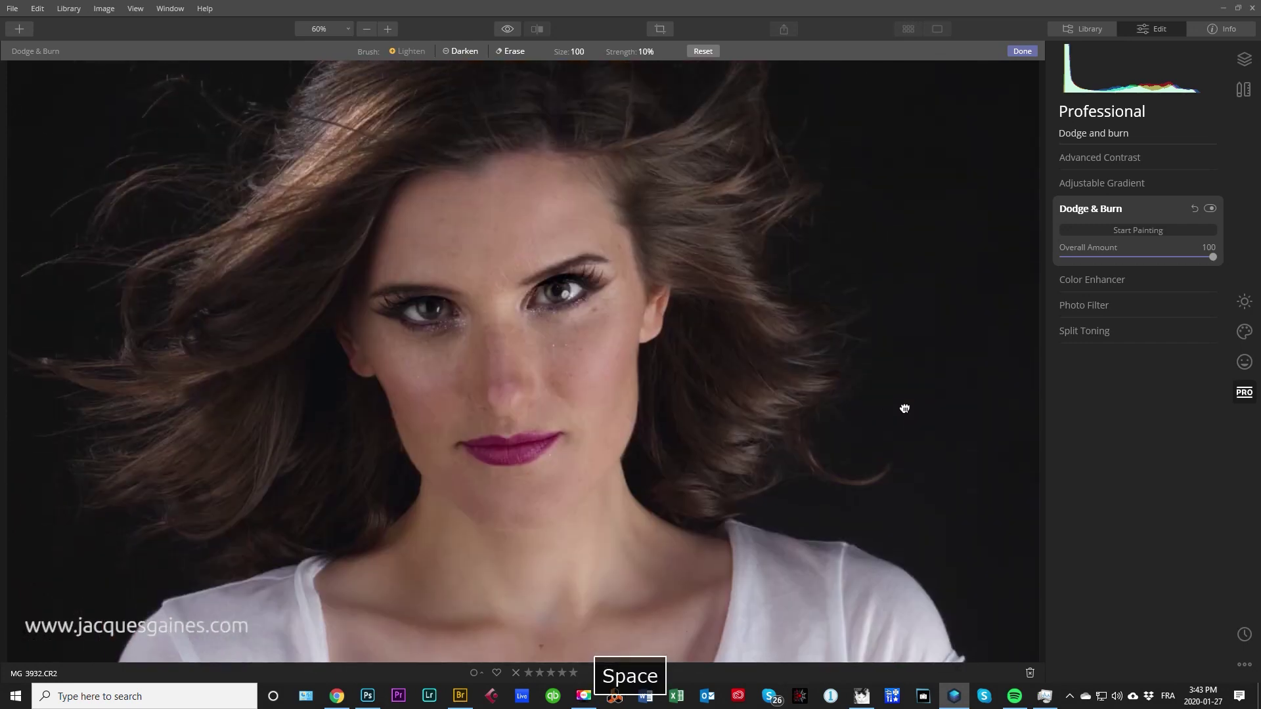
{"action": "mouse_move", "coordinate": [337, 436]}
{"action": "left_mouse_down"}
{"action": "mouse_move", "coordinate": [250, 498]}
{"action": "mouse_move", "coordinate": [204, 486]}
{"action": "mouse_move", "coordinate": [156, 447]}
{"action": "mouse_move", "coordinate": [135, 600]}
{"action": "left_mouse_up"}
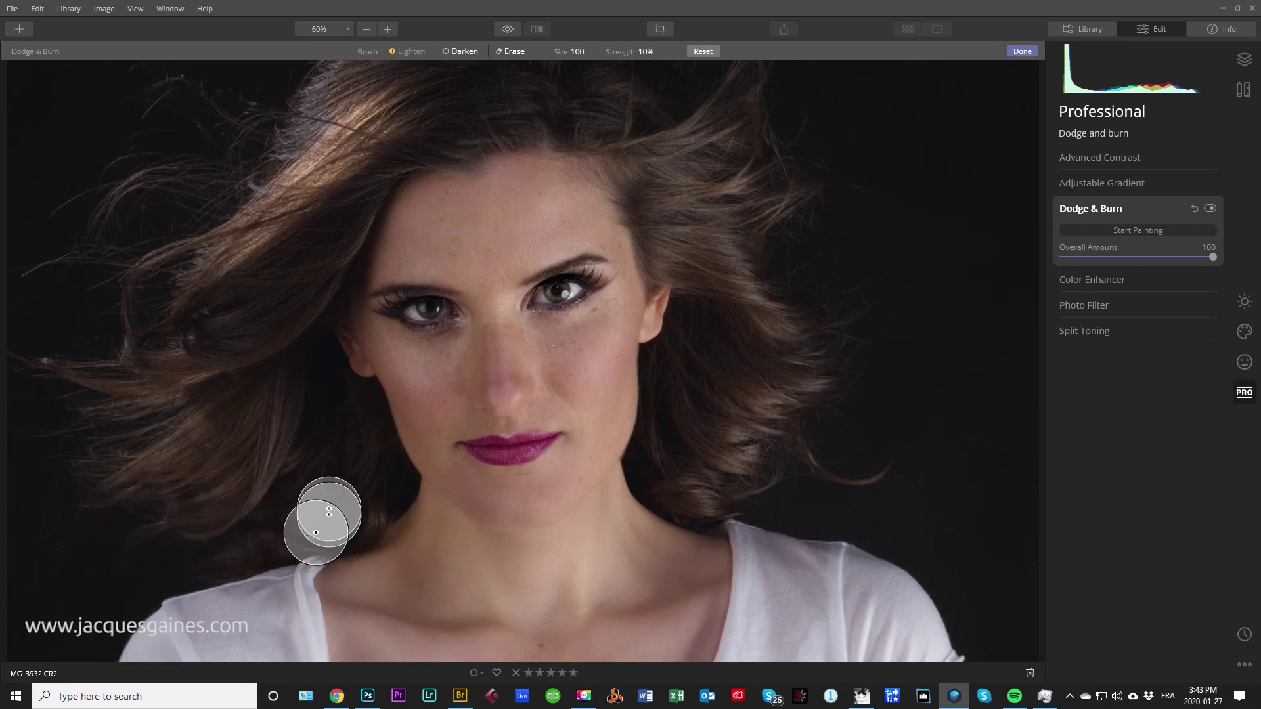
{"action": "mouse_move", "coordinate": [296, 515]}
{"action": "left_mouse_down"}
{"action": "mouse_move", "coordinate": [285, 423]}
{"action": "mouse_move", "coordinate": [342, 398]}
{"action": "left_mouse_up"}
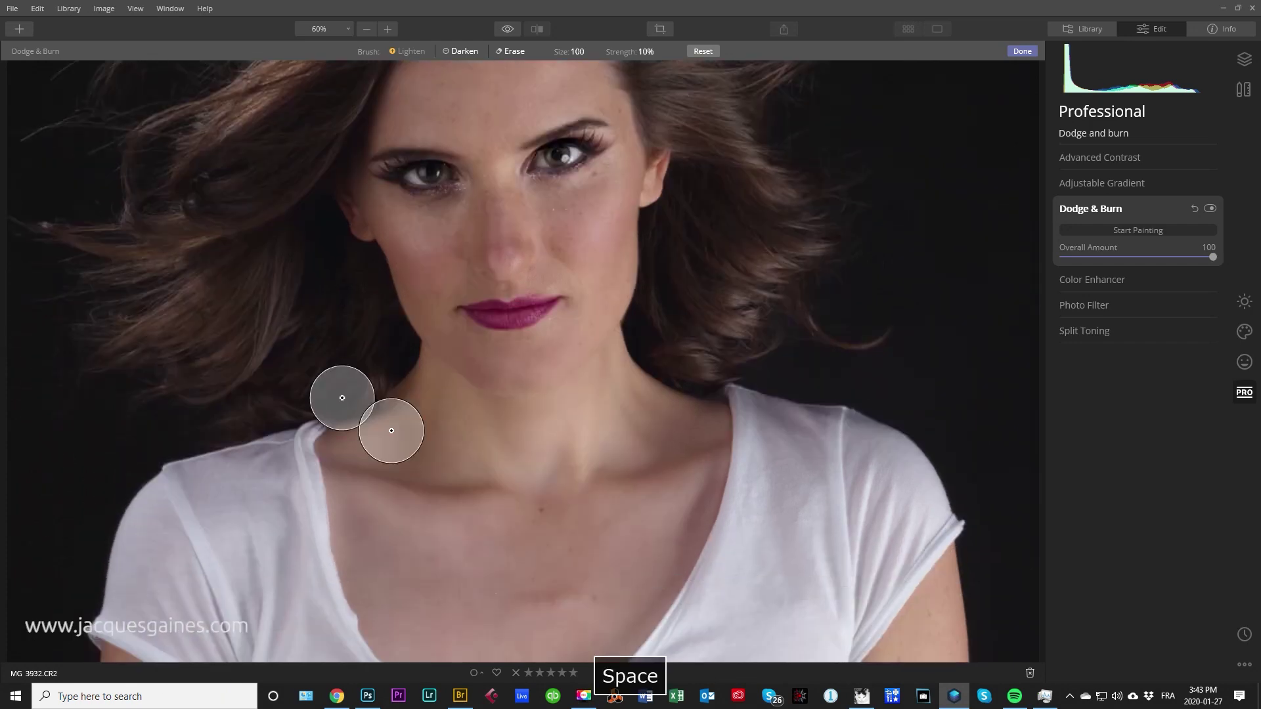
{"action": "scroll", "coordinate": [1031, 375], "scroll_direction": "up", "scroll_amount": 3}
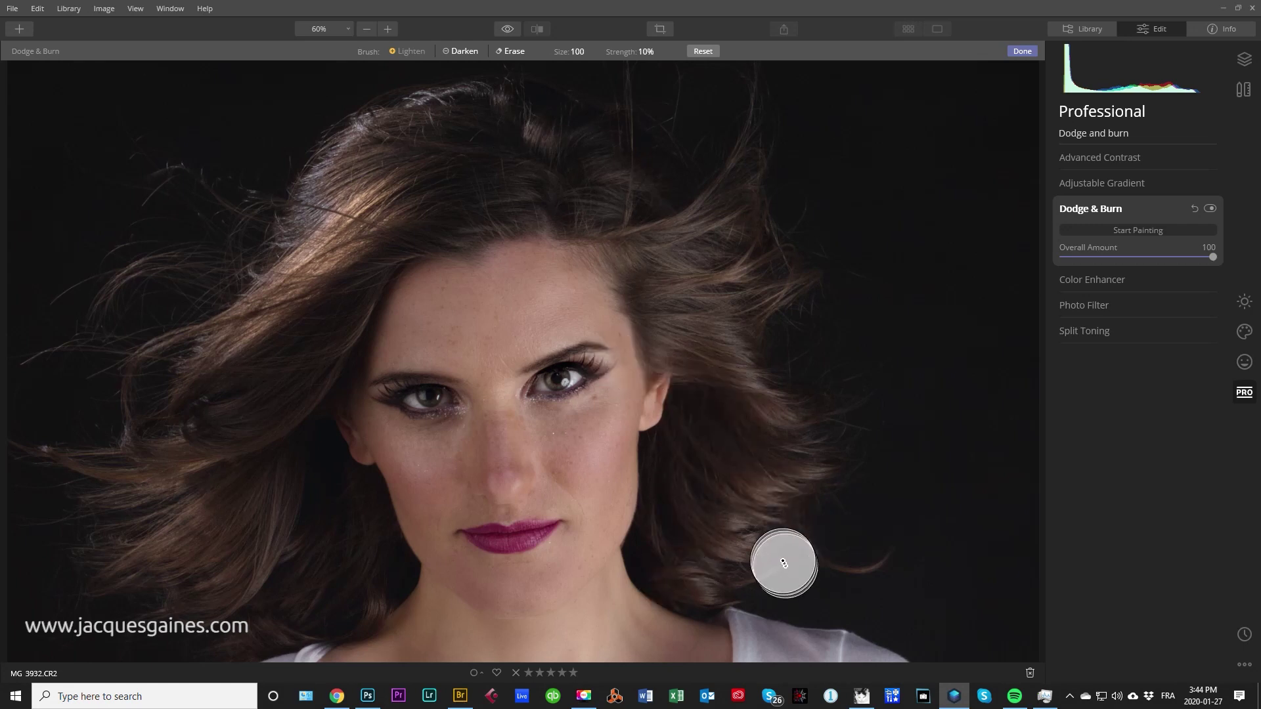
{"action": "key", "text": "space"}
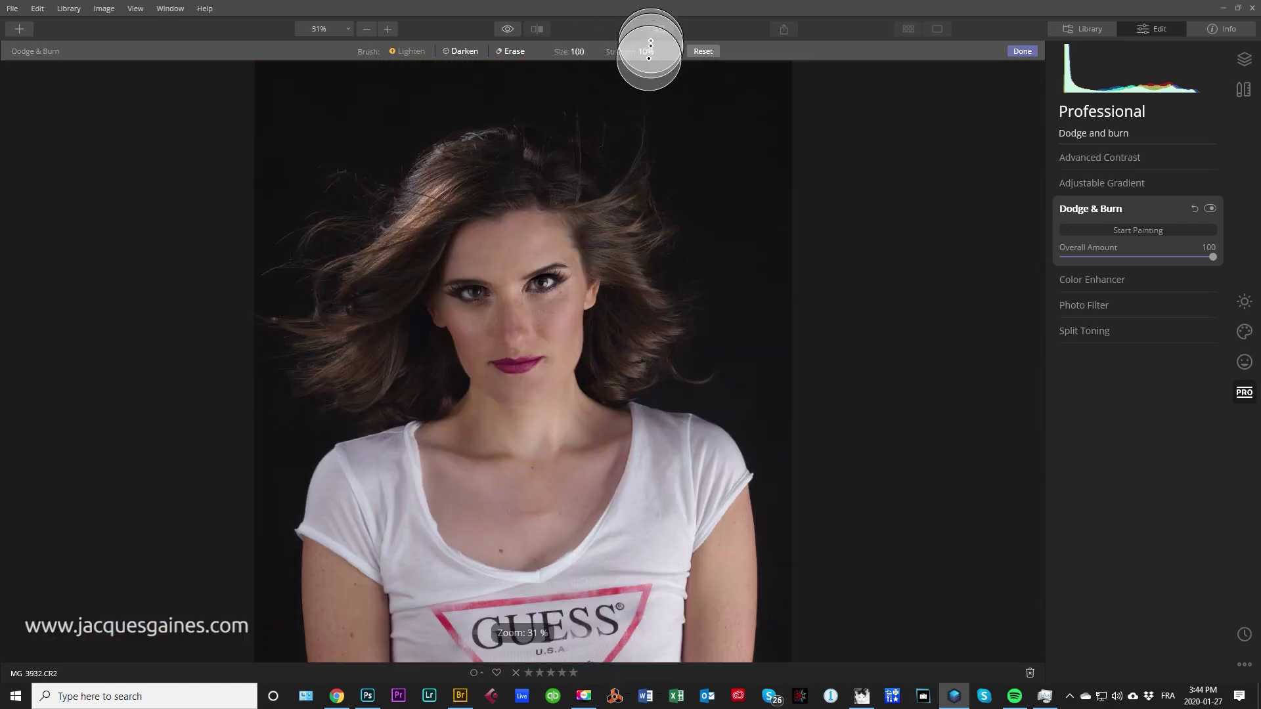
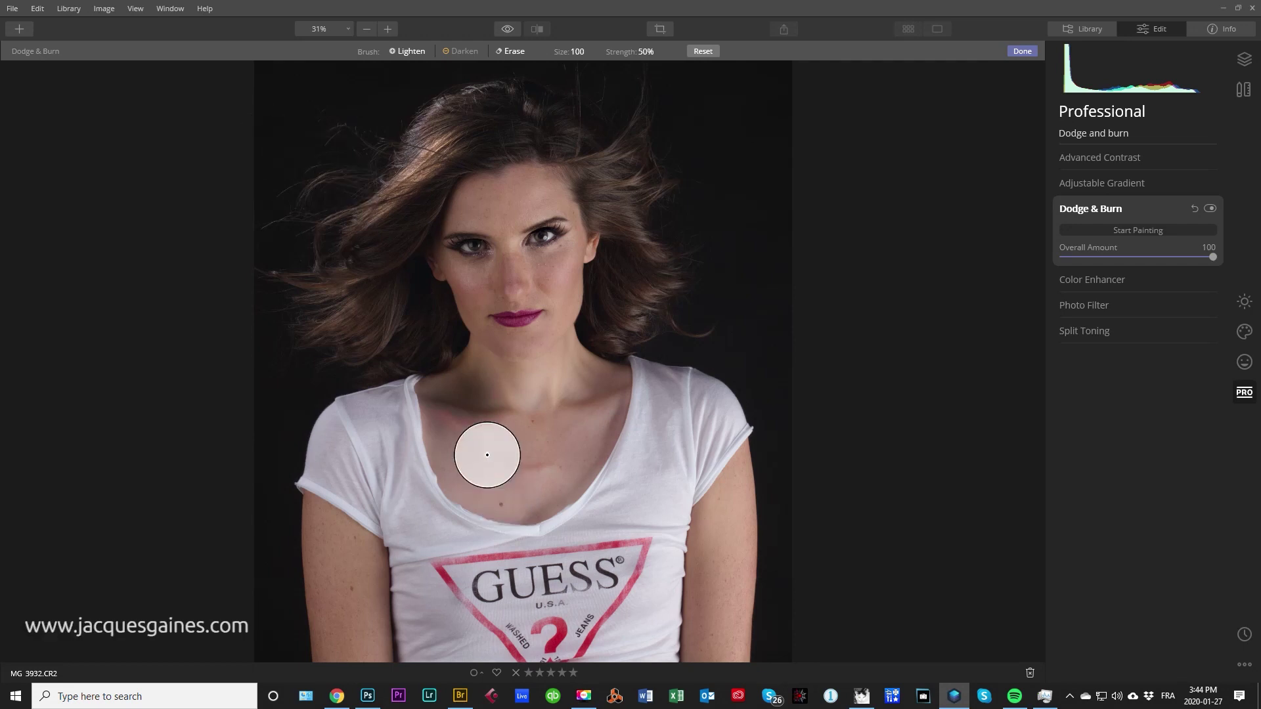
Step: Try to undo the last Darken brush stroke
{"action": "left_click", "coordinate": [38, 9]}
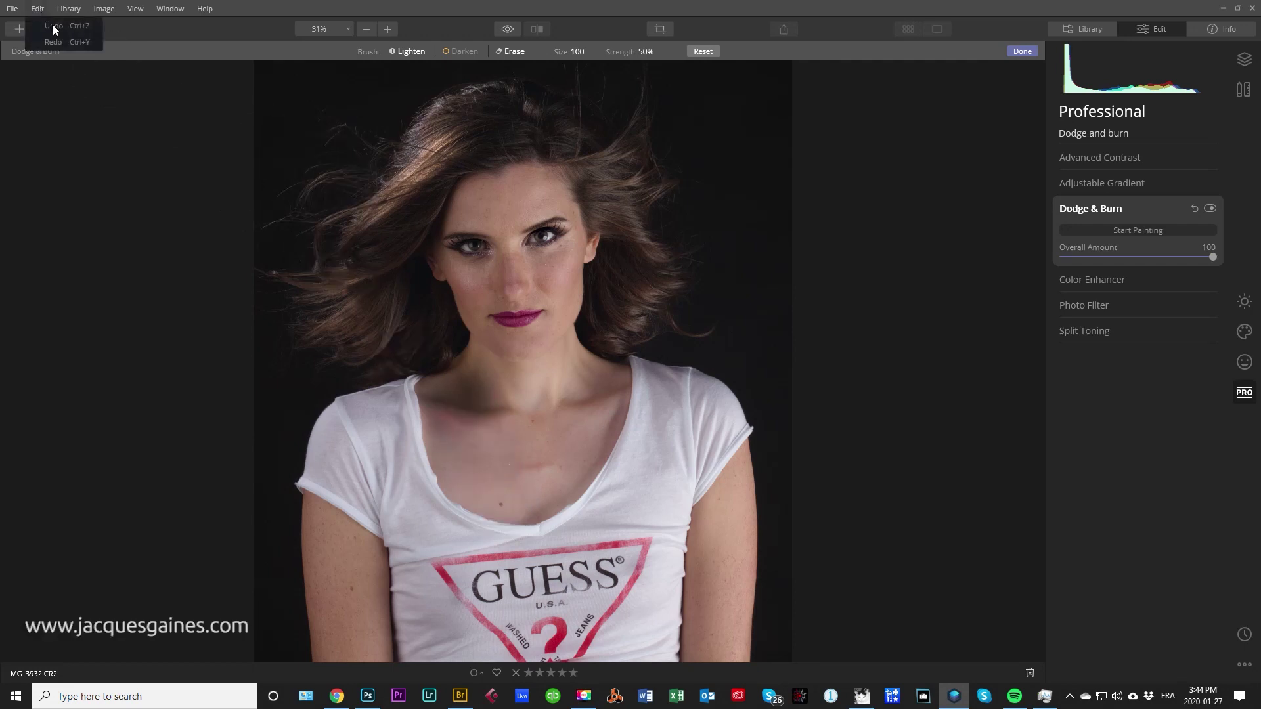
{"action": "left_click", "coordinate": [301, 9]}
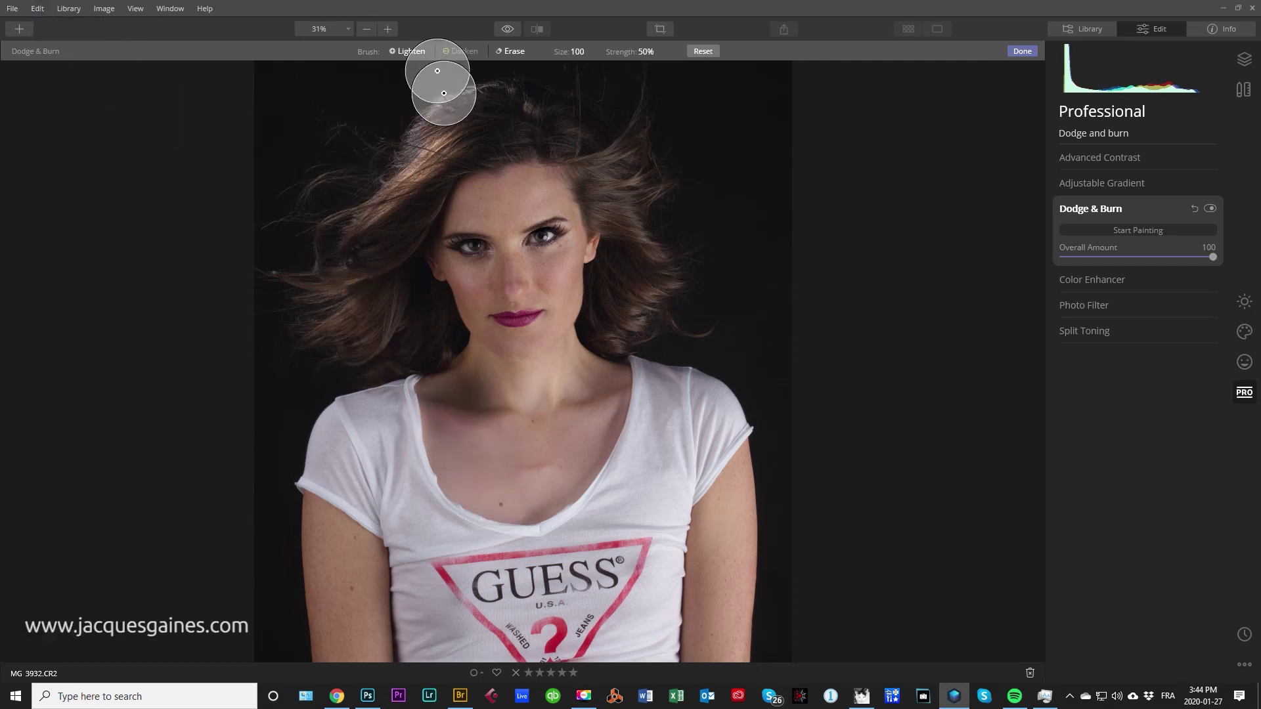
{"action": "key", "text": "ctrl+z"}
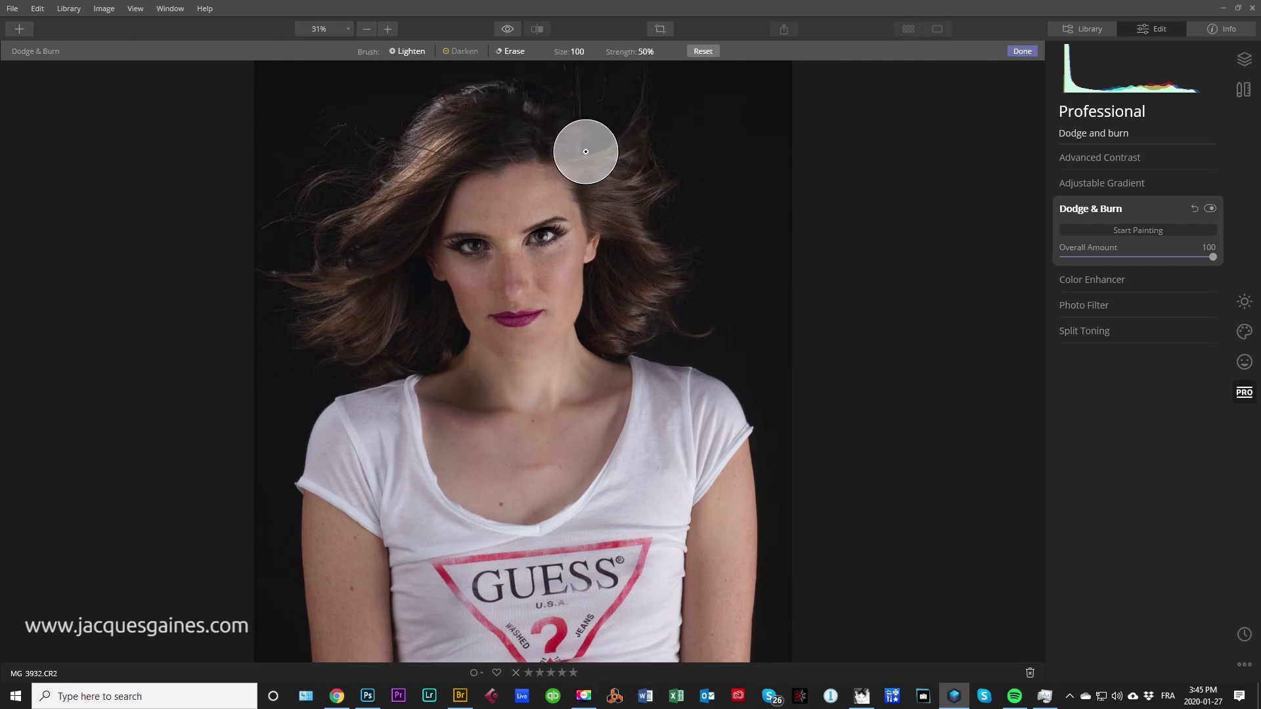
Step: Set the Erase brush strength to 4% and soften the dodge and burn painting across the neckline, chest and shirt
{"action": "left_click", "coordinate": [499, 52]}
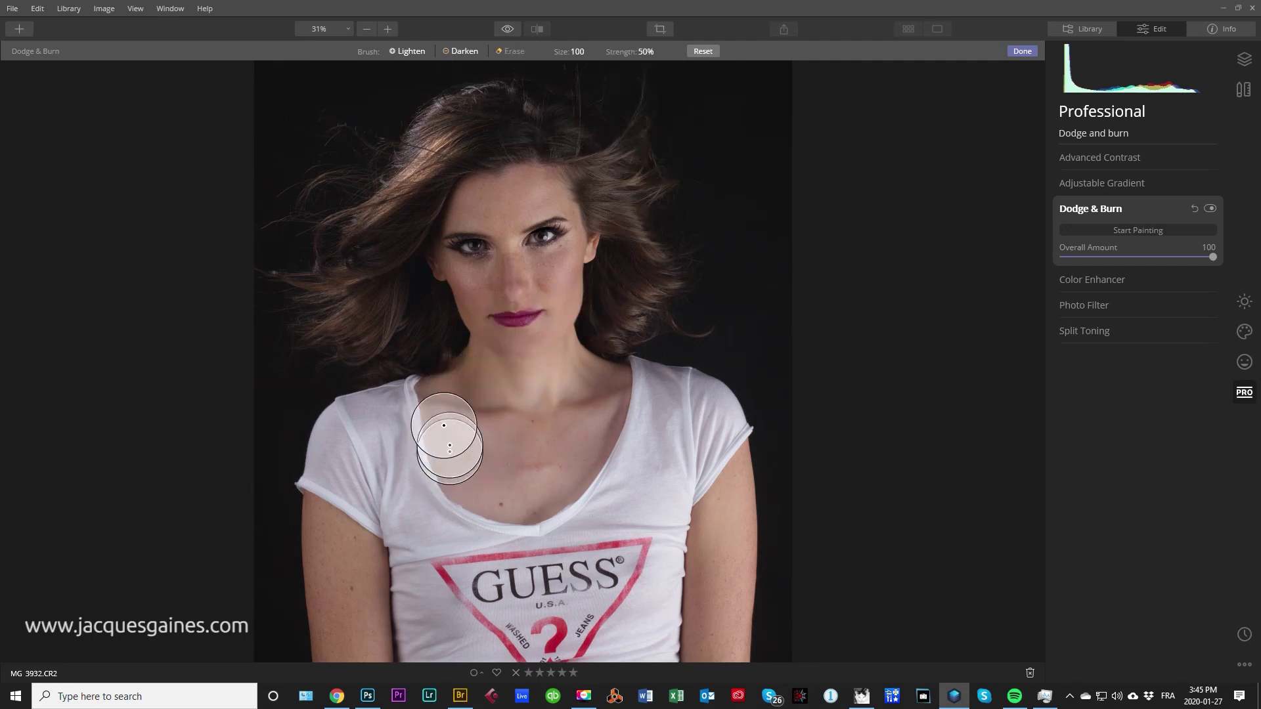
{"action": "left_click", "coordinate": [652, 55]}
{"action": "left_click_drag", "start_coordinate": [635, 74], "coordinate": [617, 76]}
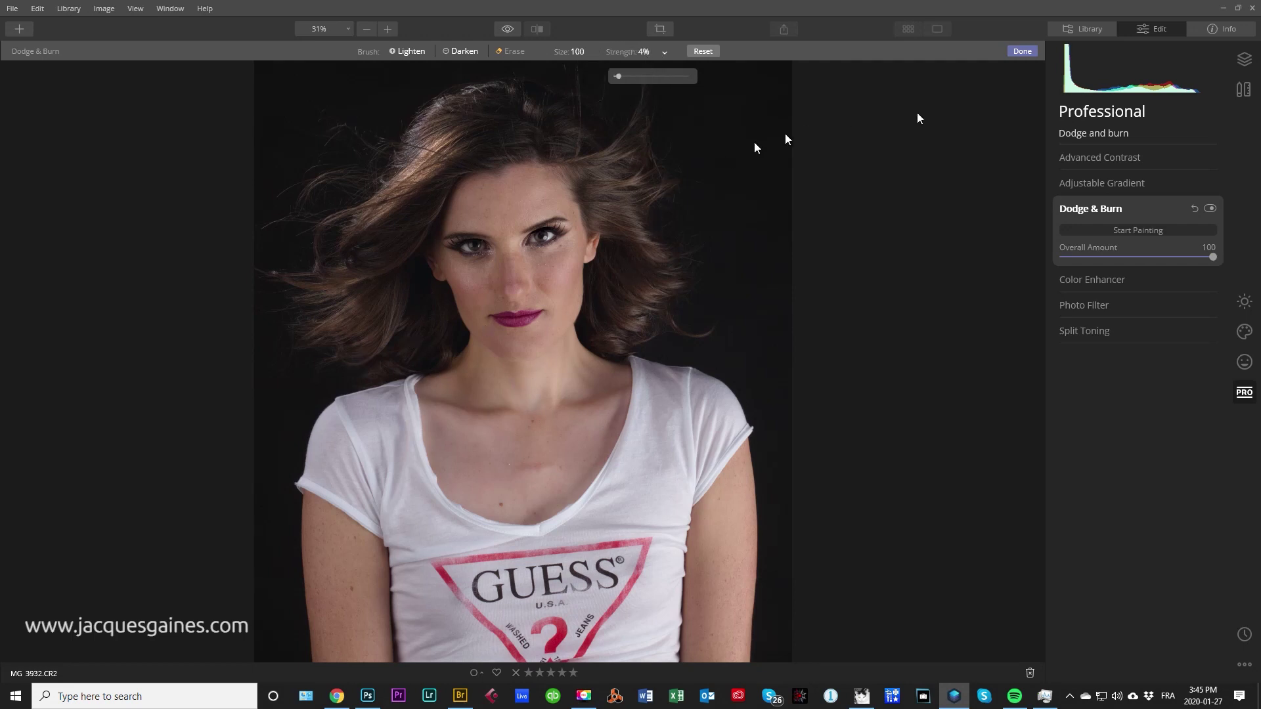
{"action": "key", "text": "ctrl+plus"}
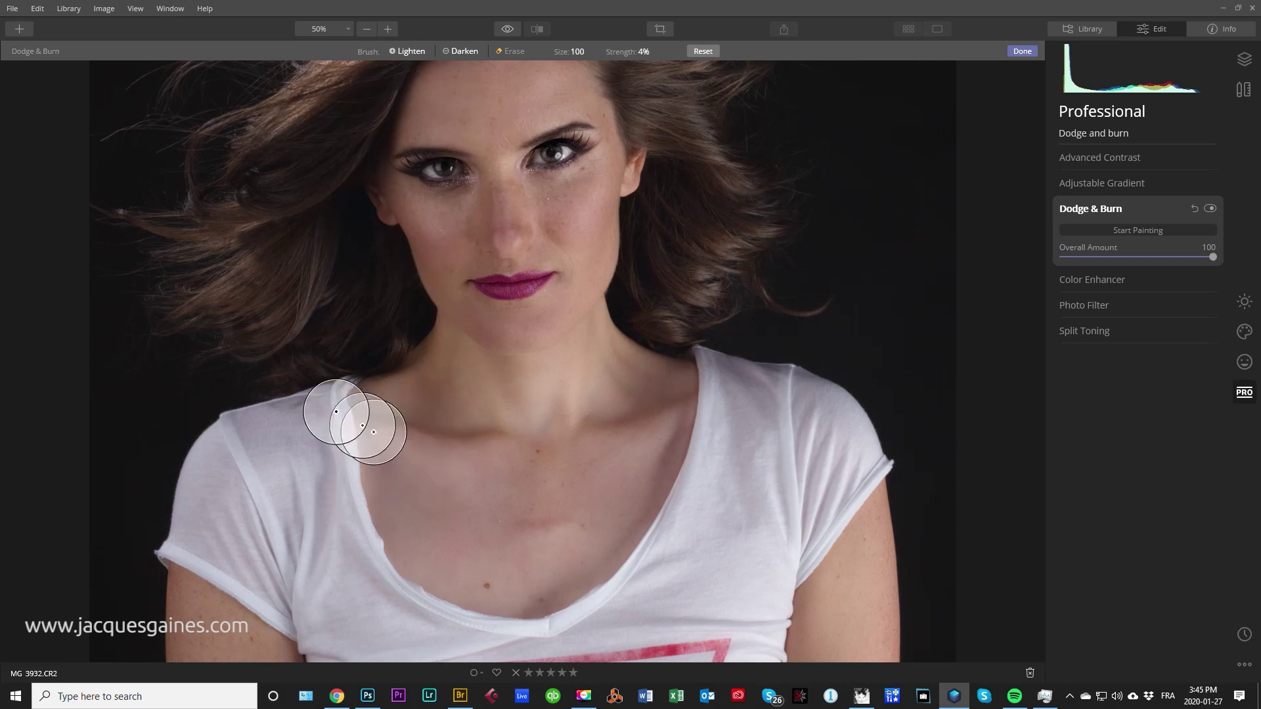
{"action": "left_click_drag", "start_coordinate": [355, 422], "coordinate": [453, 412]}
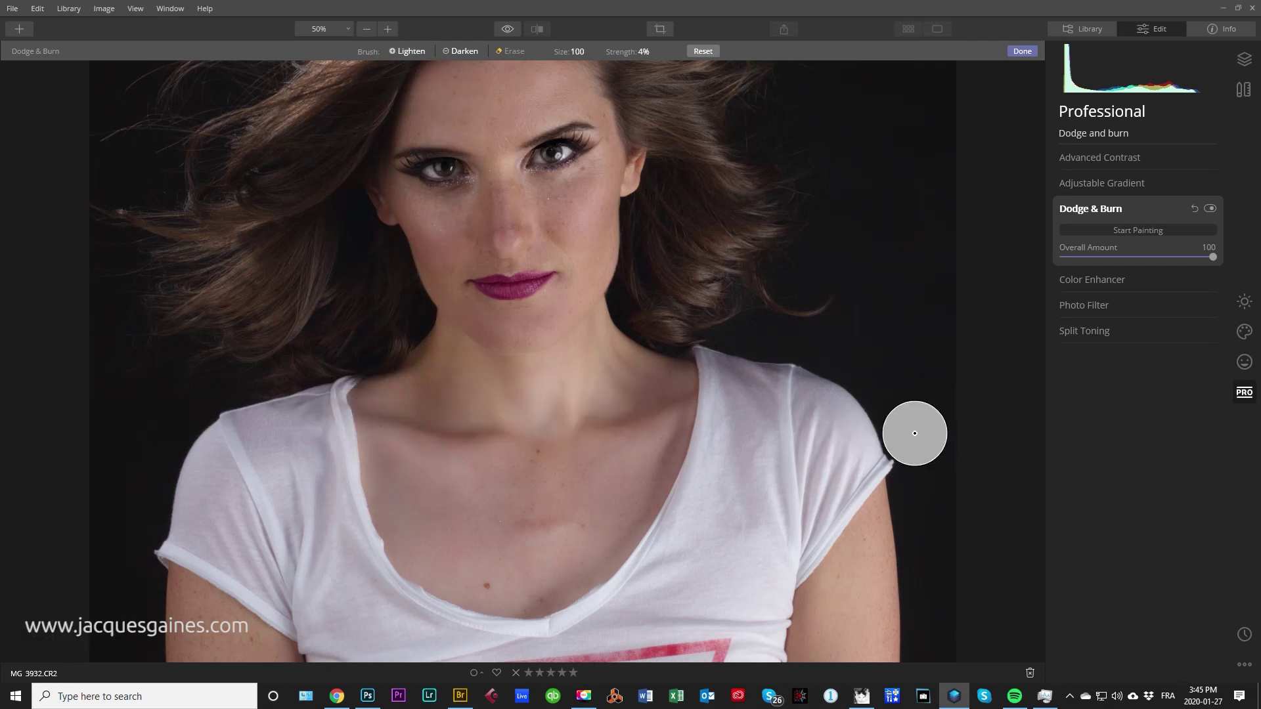
{"action": "mouse_move", "coordinate": [760, 408]}
{"action": "left_mouse_down"}
{"action": "mouse_move", "coordinate": [620, 396]}
{"action": "mouse_move", "coordinate": [417, 485]}
{"action": "mouse_move", "coordinate": [637, 370]}
{"action": "mouse_move", "coordinate": [423, 544]}
{"action": "left_mouse_up"}
{"action": "mouse_move", "coordinate": [797, 495]}
{"action": "left_mouse_down"}
{"action": "mouse_move", "coordinate": [825, 516]}
{"action": "mouse_move", "coordinate": [808, 572]}
{"action": "left_mouse_up"}
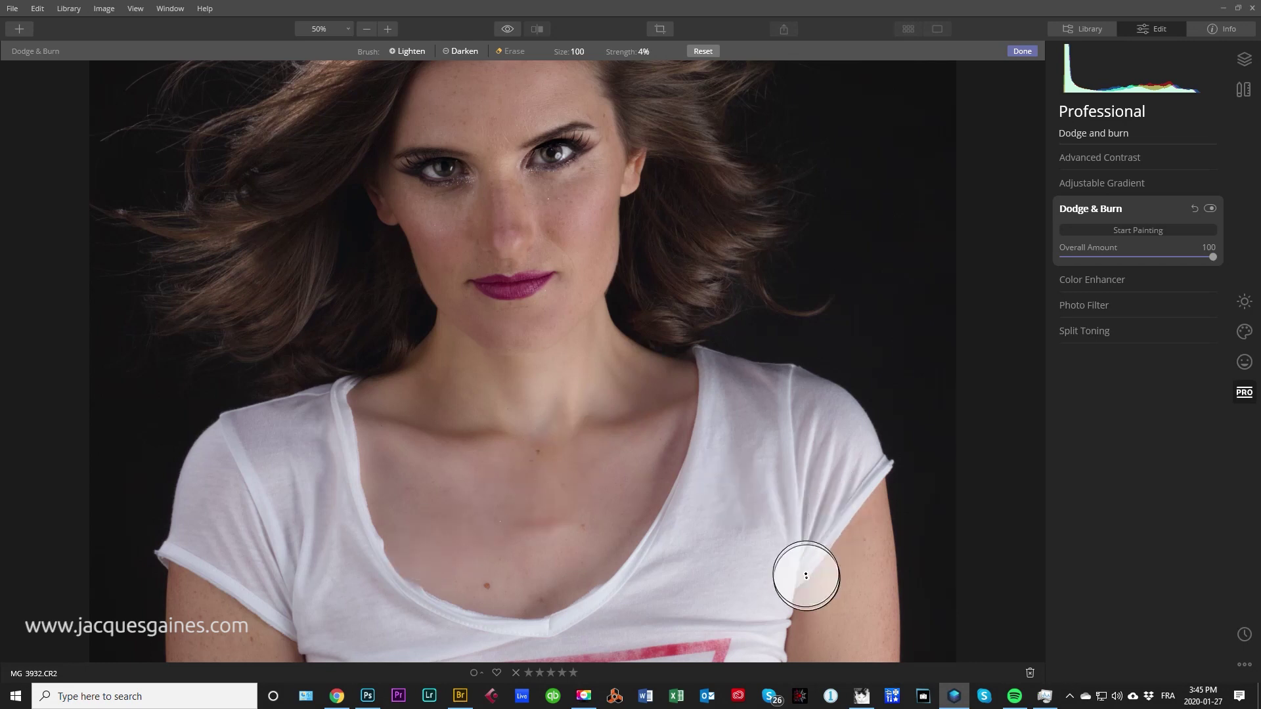
{"action": "left_click_drag", "start_coordinate": [596, 567], "coordinate": [498, 604]}
{"action": "mouse_move", "coordinate": [245, 470]}
{"action": "left_mouse_down"}
{"action": "mouse_move", "coordinate": [281, 447]}
{"action": "mouse_move", "coordinate": [280, 562]}
{"action": "mouse_move", "coordinate": [262, 465]}
{"action": "mouse_move", "coordinate": [292, 504]}
{"action": "mouse_move", "coordinate": [178, 460]}
{"action": "left_mouse_up"}
Step: Lightly erase the dodge and burn painting around the chin, jaw, cheeks, neck and nearby hair, and finish the painting session
{"action": "left_click_drag", "start_coordinate": [466, 324], "coordinate": [544, 304]}
{"action": "left_click_drag", "start_coordinate": [414, 254], "coordinate": [422, 276]}
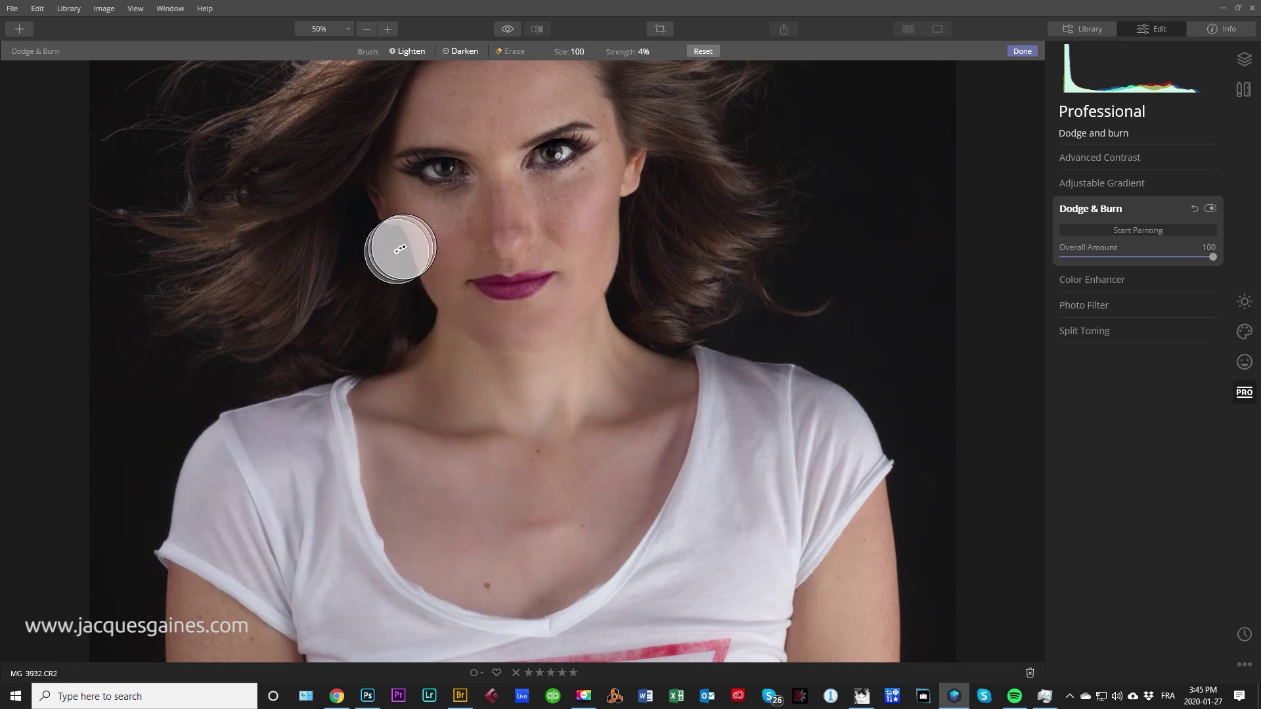
{"action": "mouse_move", "coordinate": [263, 344]}
{"action": "left_mouse_down"}
{"action": "mouse_move", "coordinate": [260, 363]}
{"action": "mouse_move", "coordinate": [408, 344]}
{"action": "left_mouse_up"}
{"action": "left_click", "coordinate": [608, 281]}
{"action": "left_click", "coordinate": [608, 276]}
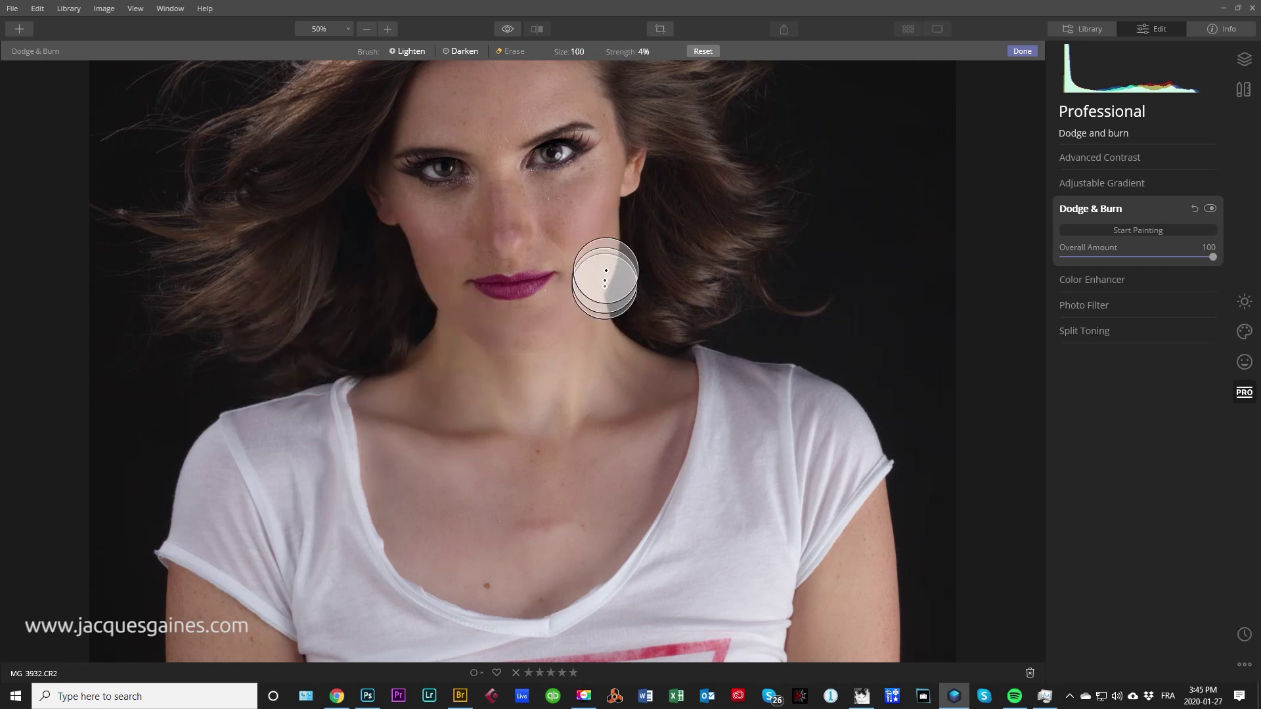
{"action": "left_click_drag", "start_coordinate": [600, 331], "coordinate": [599, 343]}
{"action": "left_click", "coordinate": [616, 230]}
{"action": "left_click", "coordinate": [685, 355]}
{"action": "left_click", "coordinate": [591, 148]}
{"action": "left_click", "coordinate": [493, 135]}
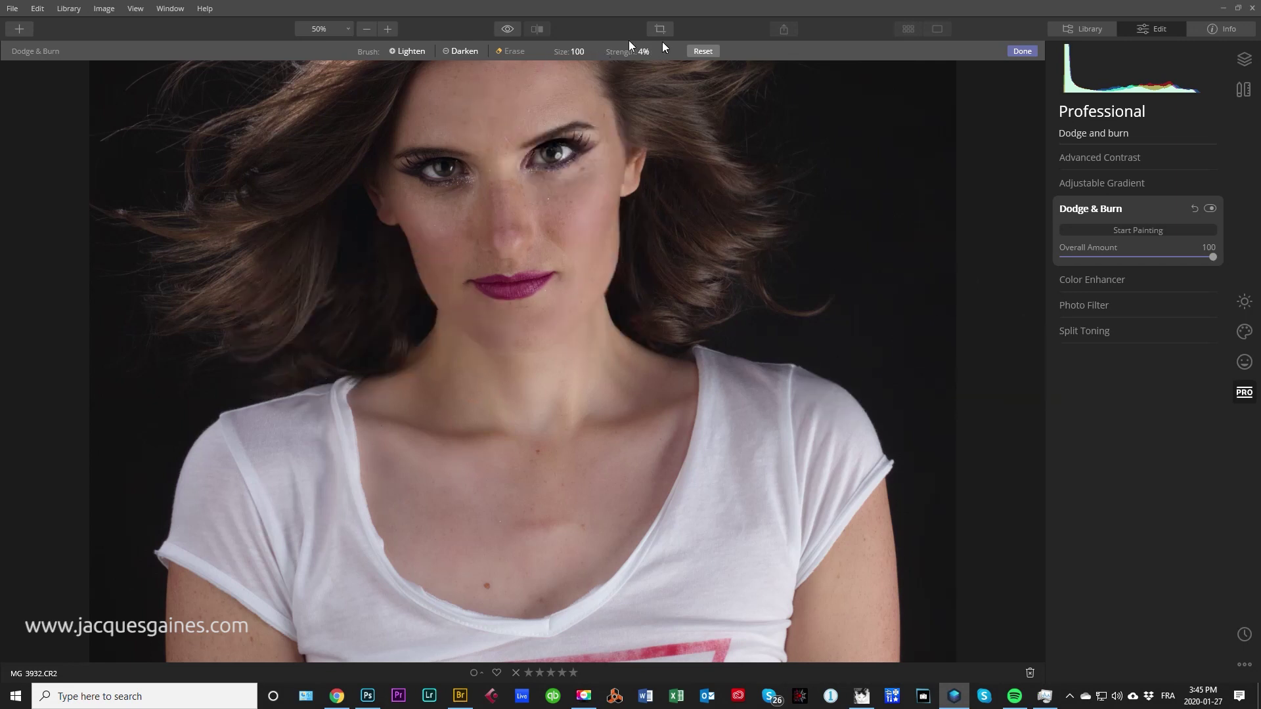
{"action": "left_click", "coordinate": [1022, 51]}
Step: Compare the retouched portrait with the original in the split before/after view, examining the whole figure
{"action": "left_click", "coordinate": [538, 30]}
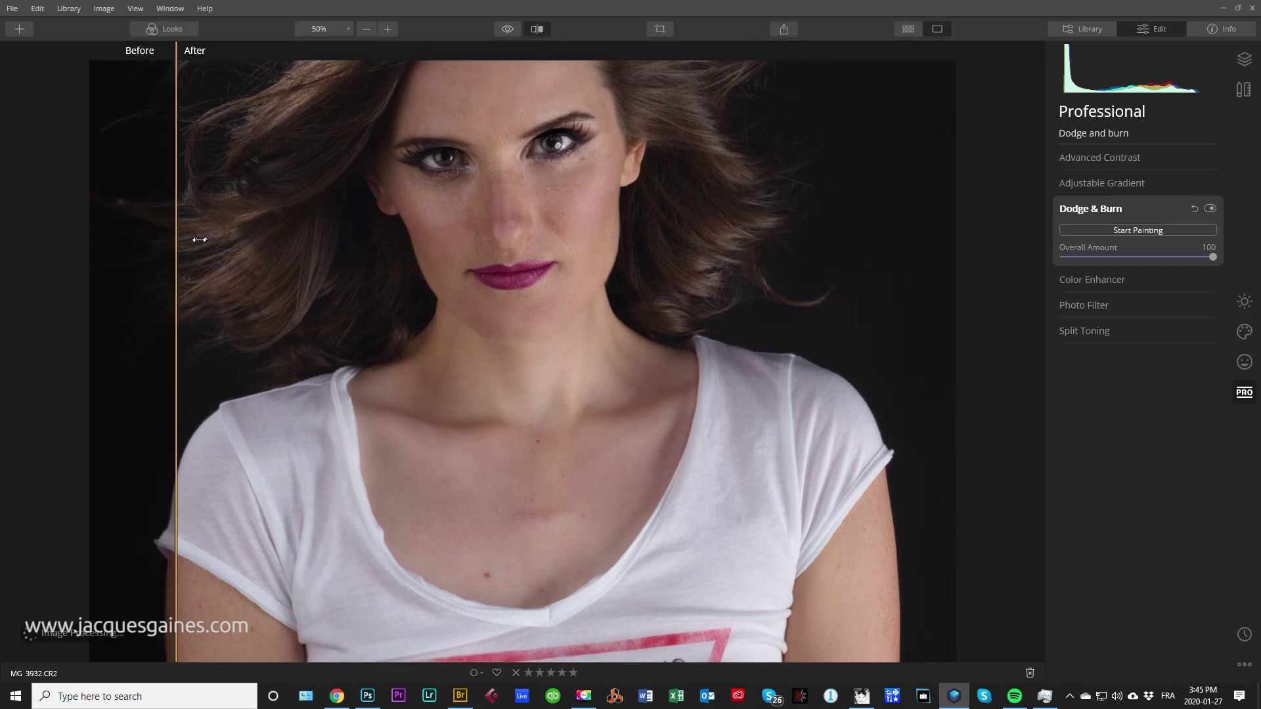
{"action": "left_click_drag", "start_coordinate": [184, 243], "coordinate": [240, 206]}
{"action": "scroll", "coordinate": [380, 318], "scroll_direction": "down", "scroll_amount": 5}
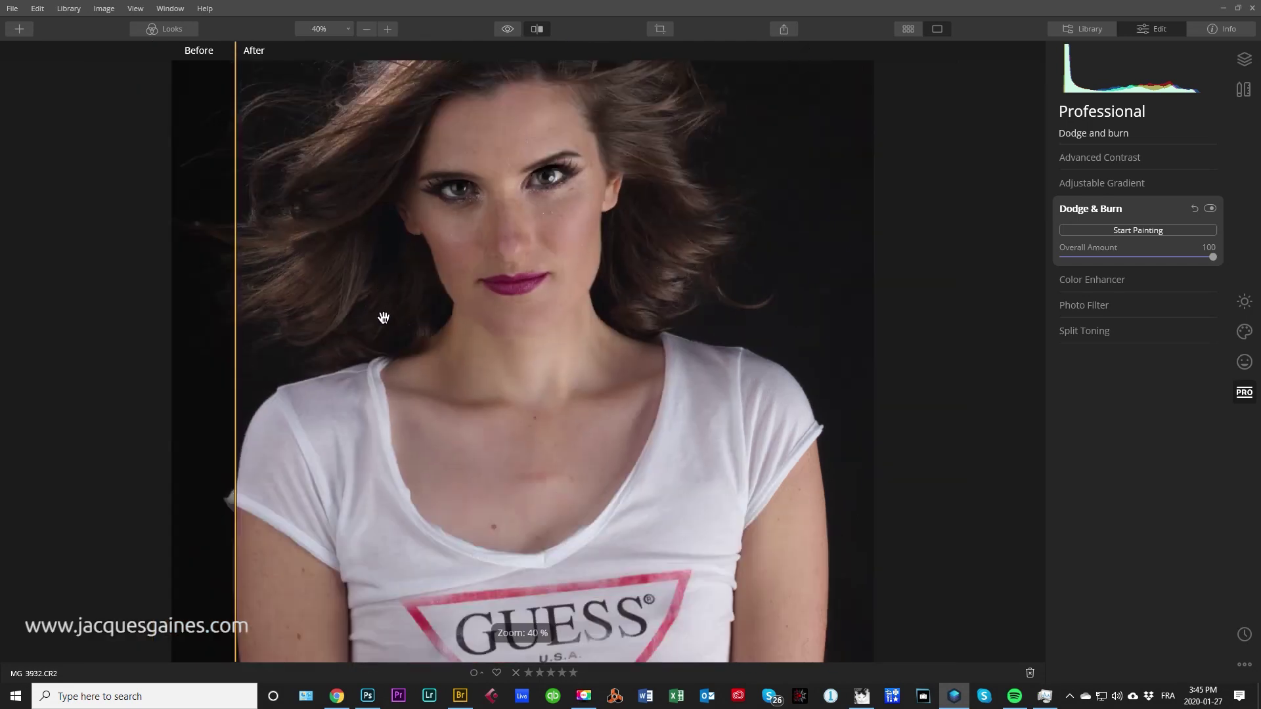
{"action": "left_click_drag", "start_coordinate": [358, 303], "coordinate": [256, 268]}
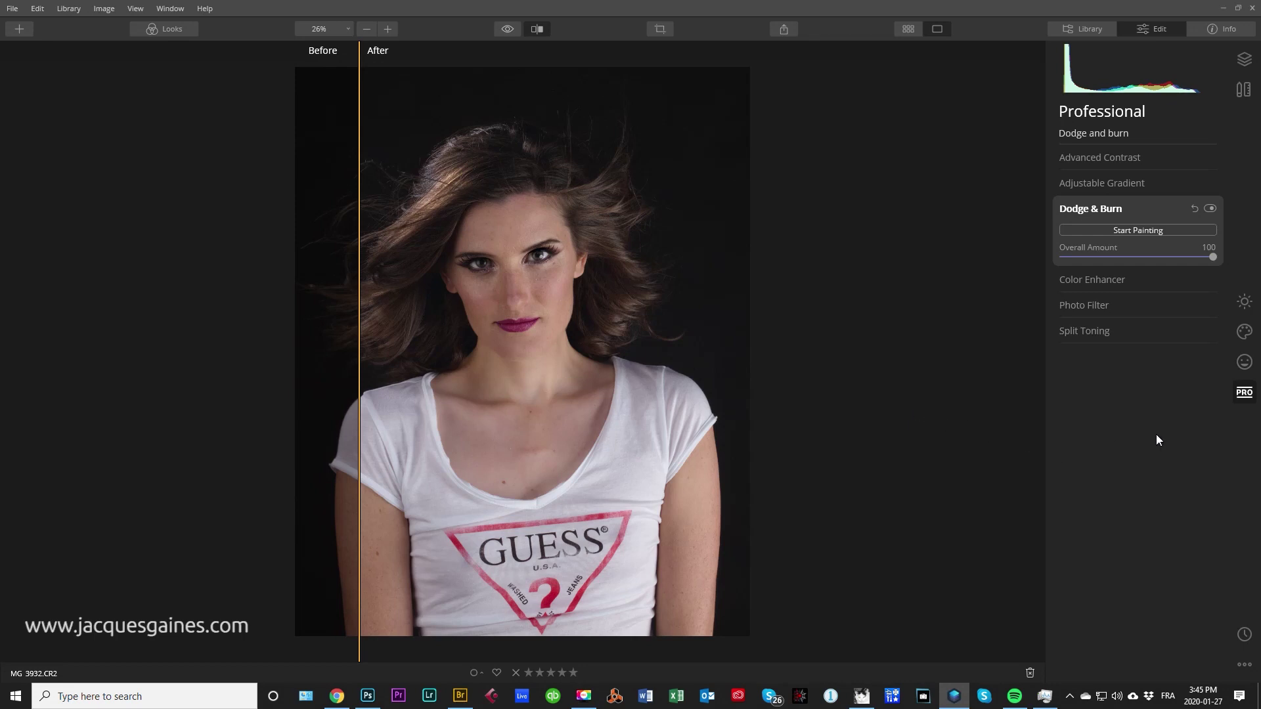
Step: Add a new adjustment layer above Dodge and burn and rename it Creative
{"action": "left_click", "coordinate": [1235, 70]}
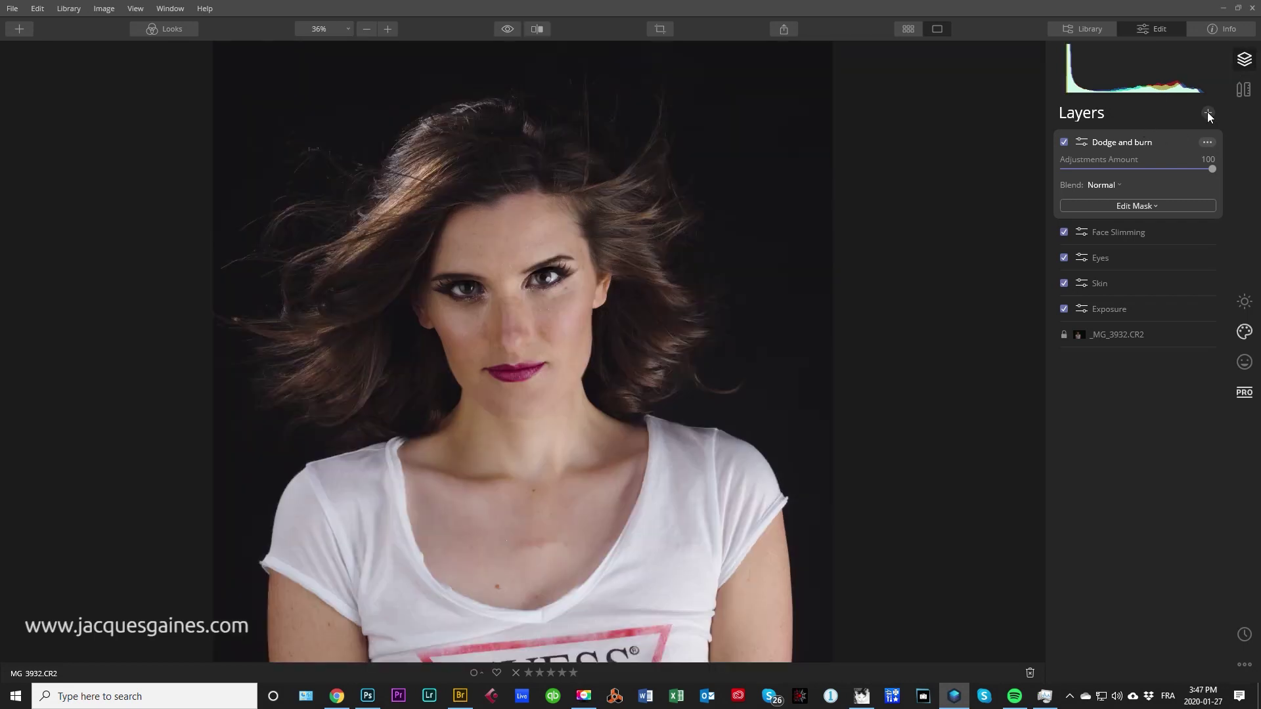
{"action": "left_click", "coordinate": [1207, 112]}
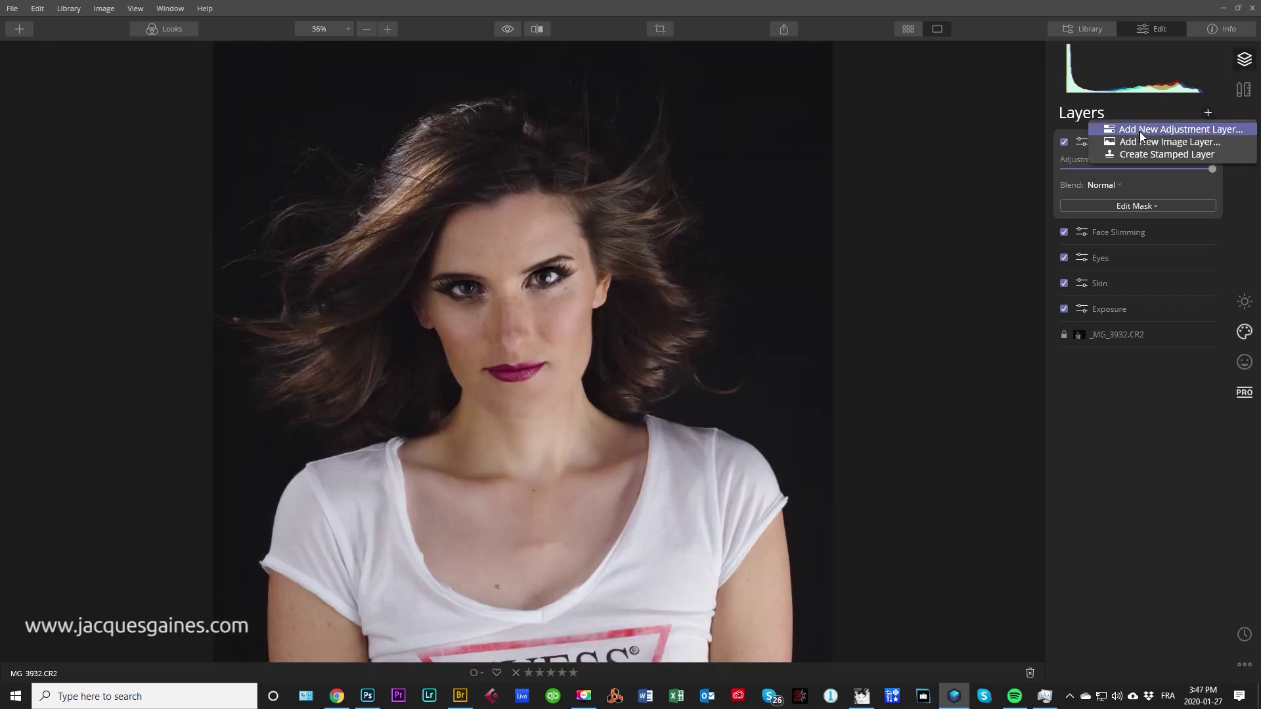
{"action": "left_click", "coordinate": [1162, 130]}
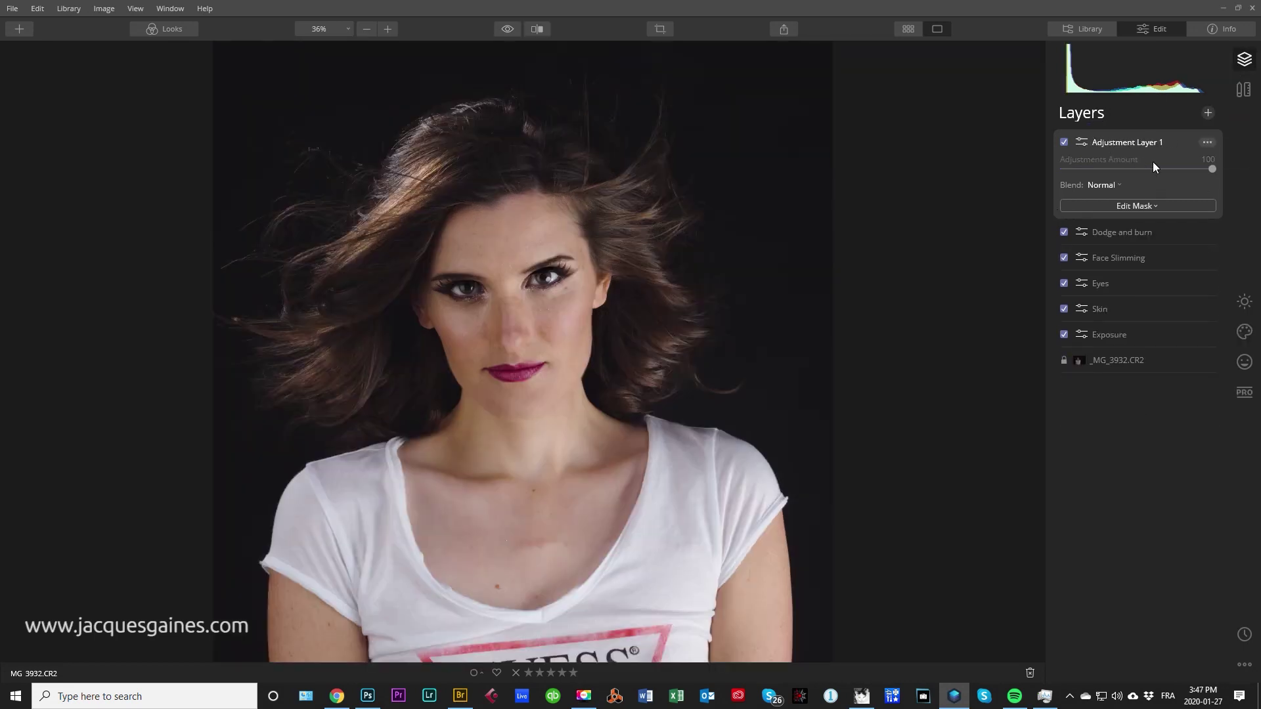
{"action": "left_click", "coordinate": [1208, 144]}
{"action": "left_click", "coordinate": [1205, 190]}
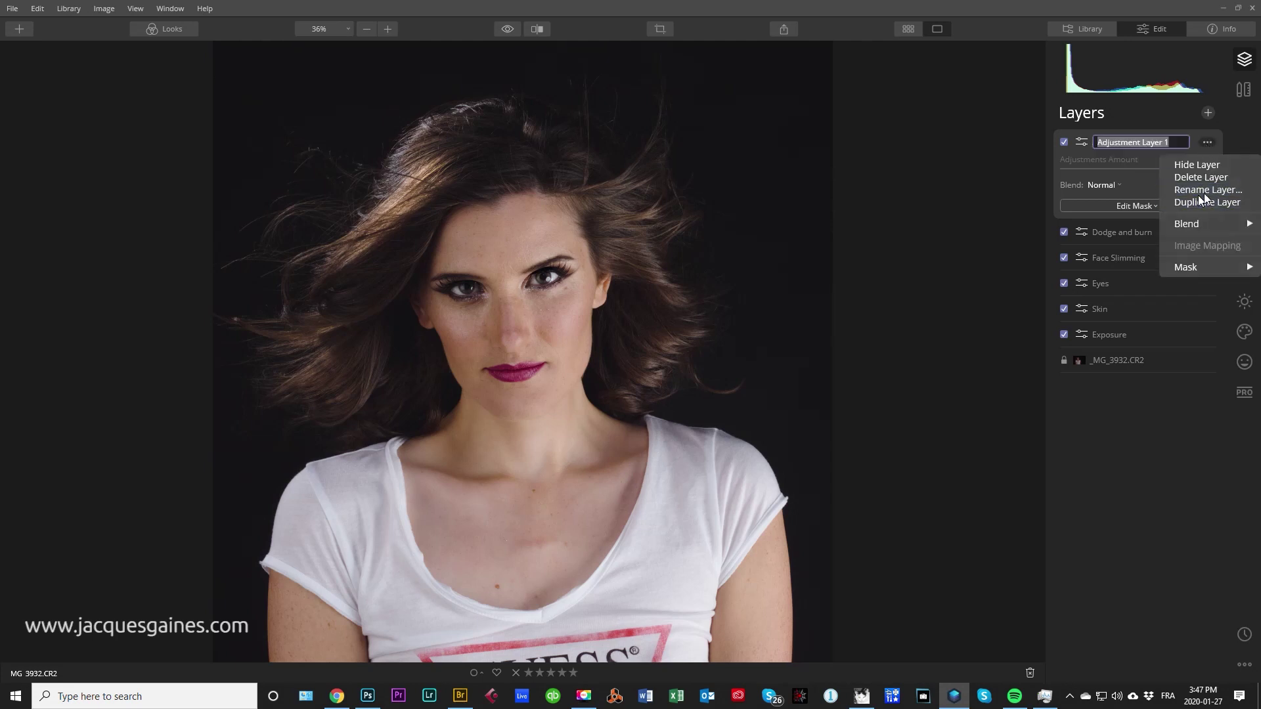
{"action": "type", "text": "Creative"}
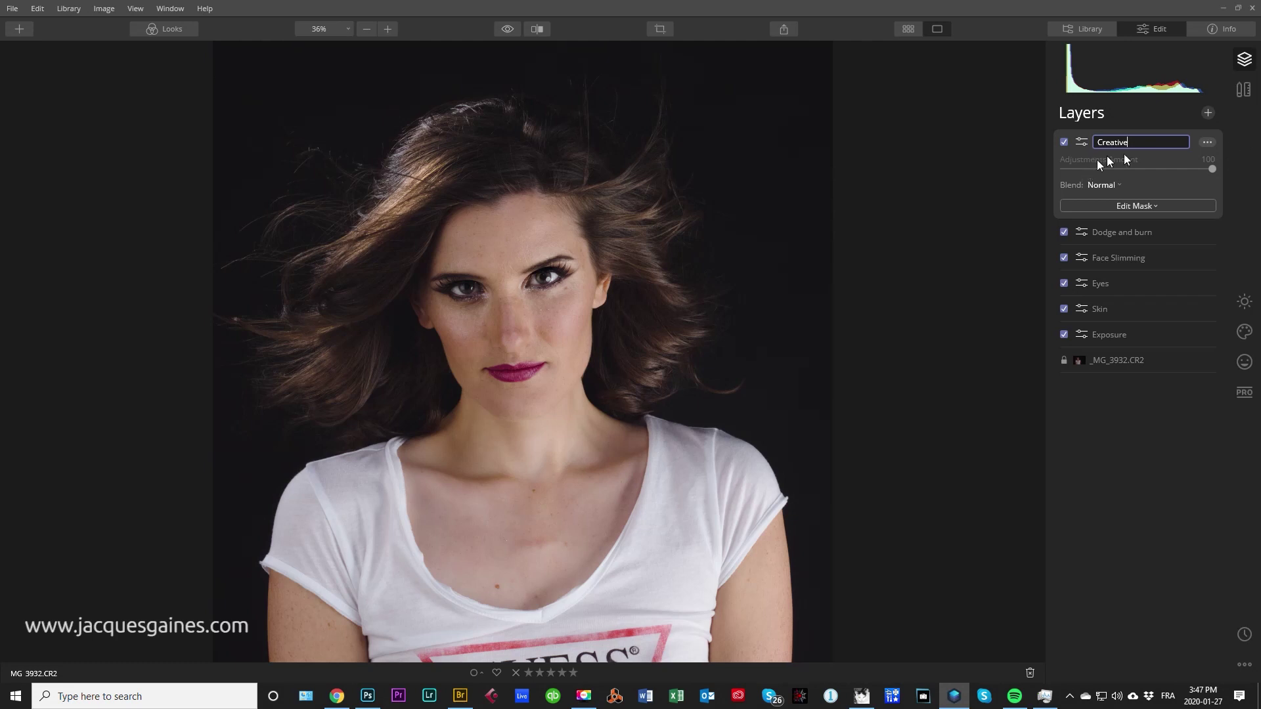
{"action": "key", "text": "Return"}
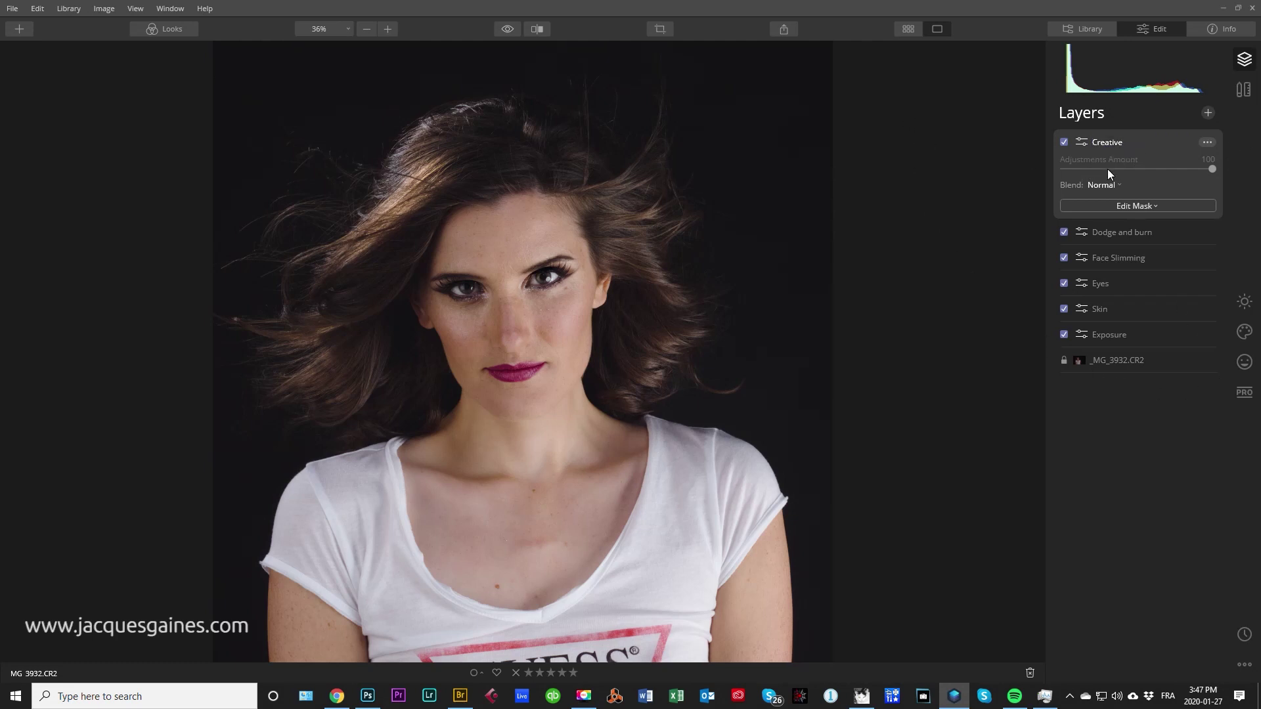
Step: Apply the Grace color style (LUT) at amount 77 and lower the Creative layer's overall adjustments amount to 45
{"action": "left_click", "coordinate": [1248, 336]}
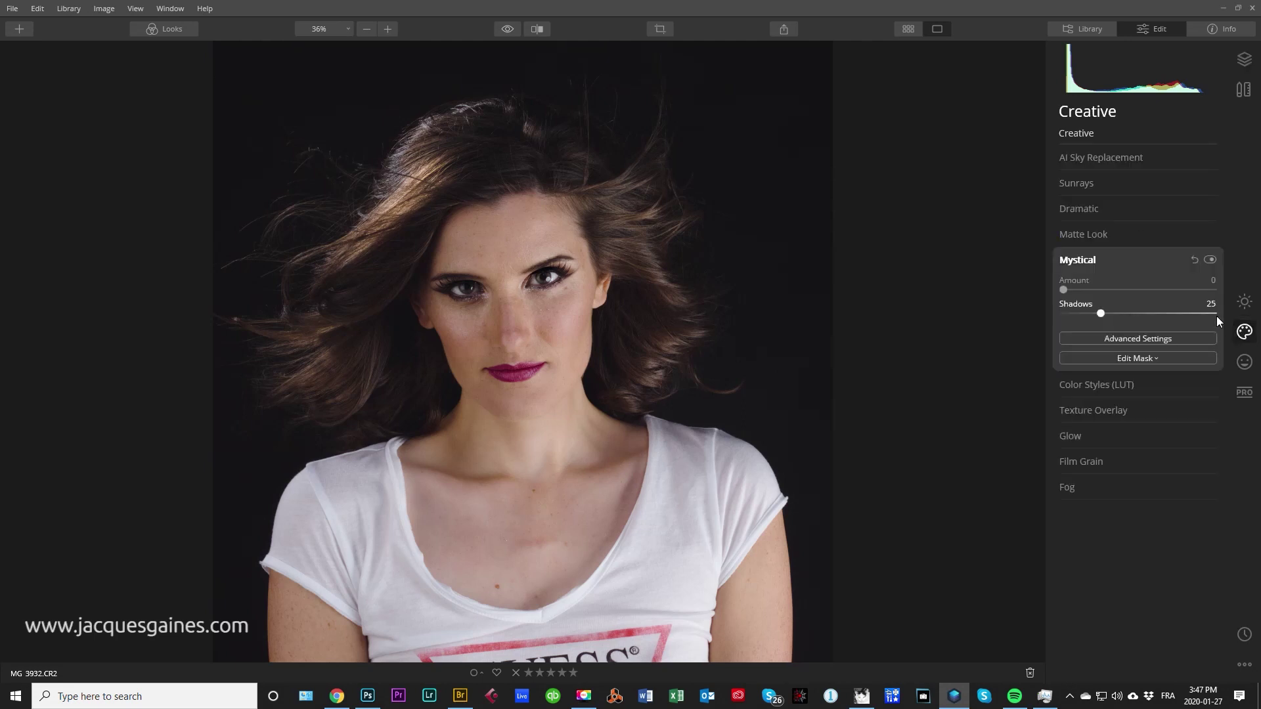
{"action": "left_click", "coordinate": [1110, 385]}
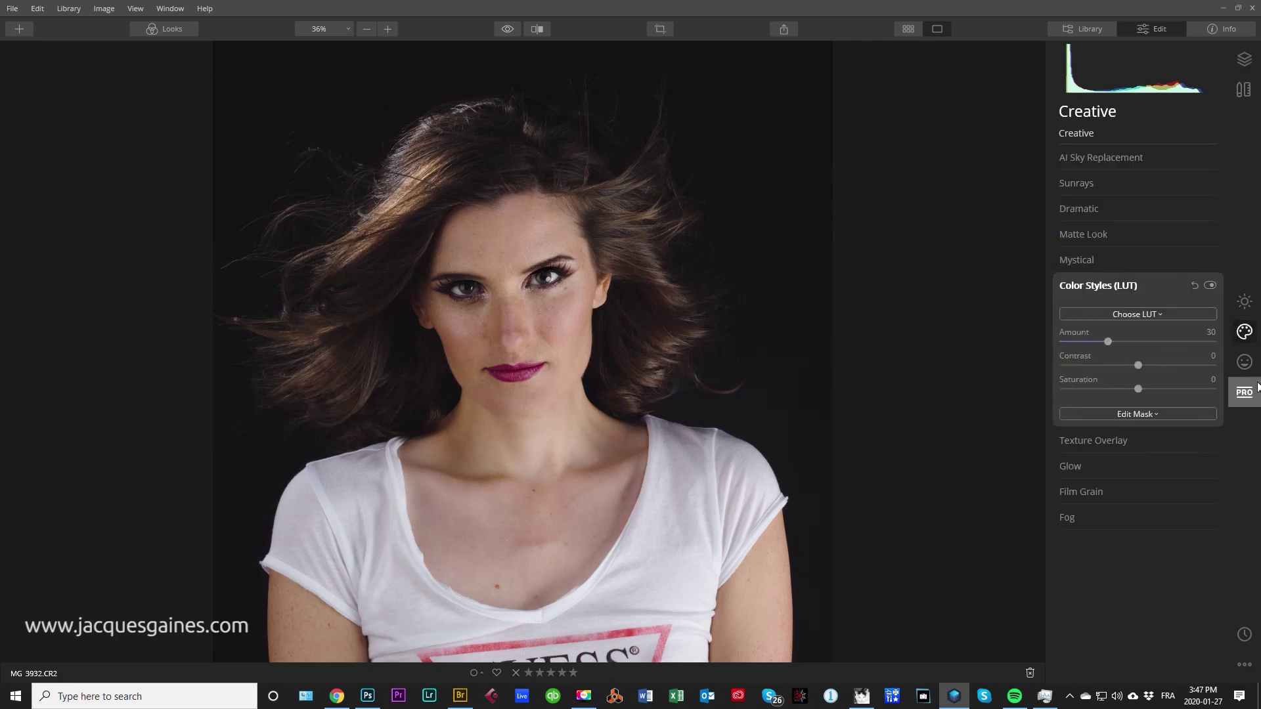
{"action": "left_click", "coordinate": [1173, 316]}
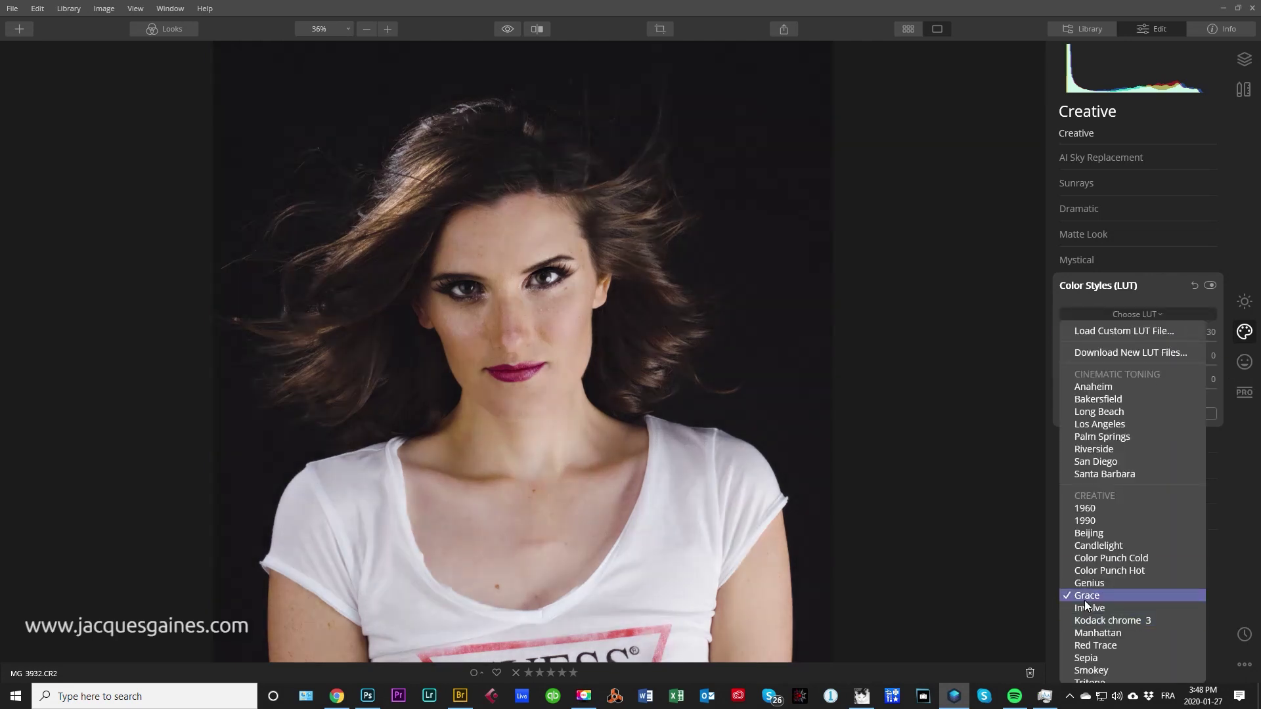
{"action": "left_click", "coordinate": [1085, 599]}
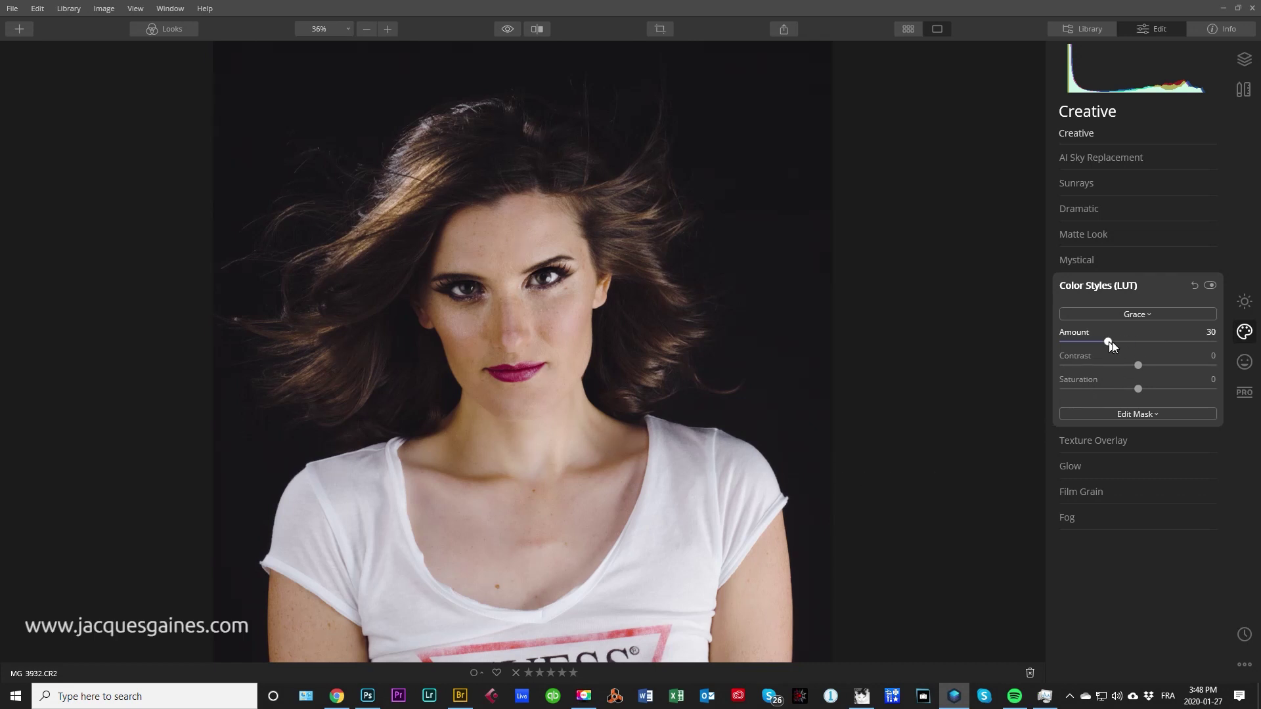
{"action": "left_click_drag", "start_coordinate": [1109, 342], "coordinate": [1165, 340]}
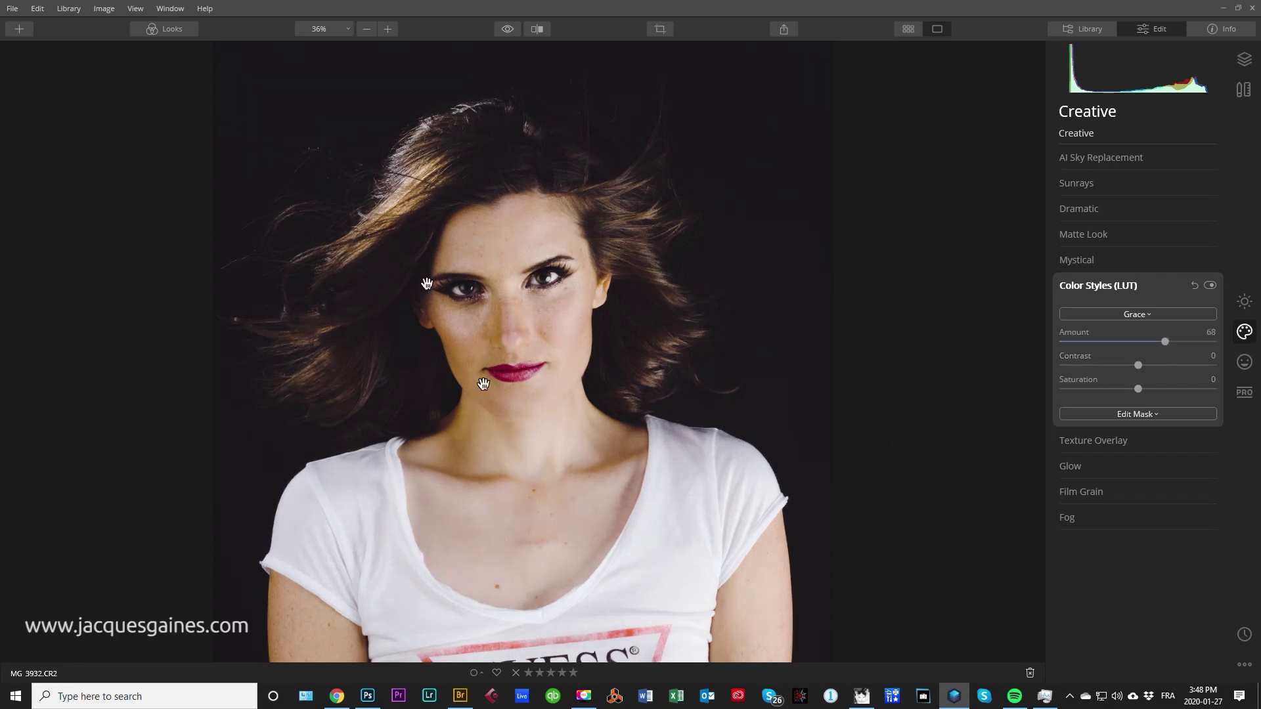
{"action": "left_click_drag", "start_coordinate": [1173, 342], "coordinate": [1179, 341]}
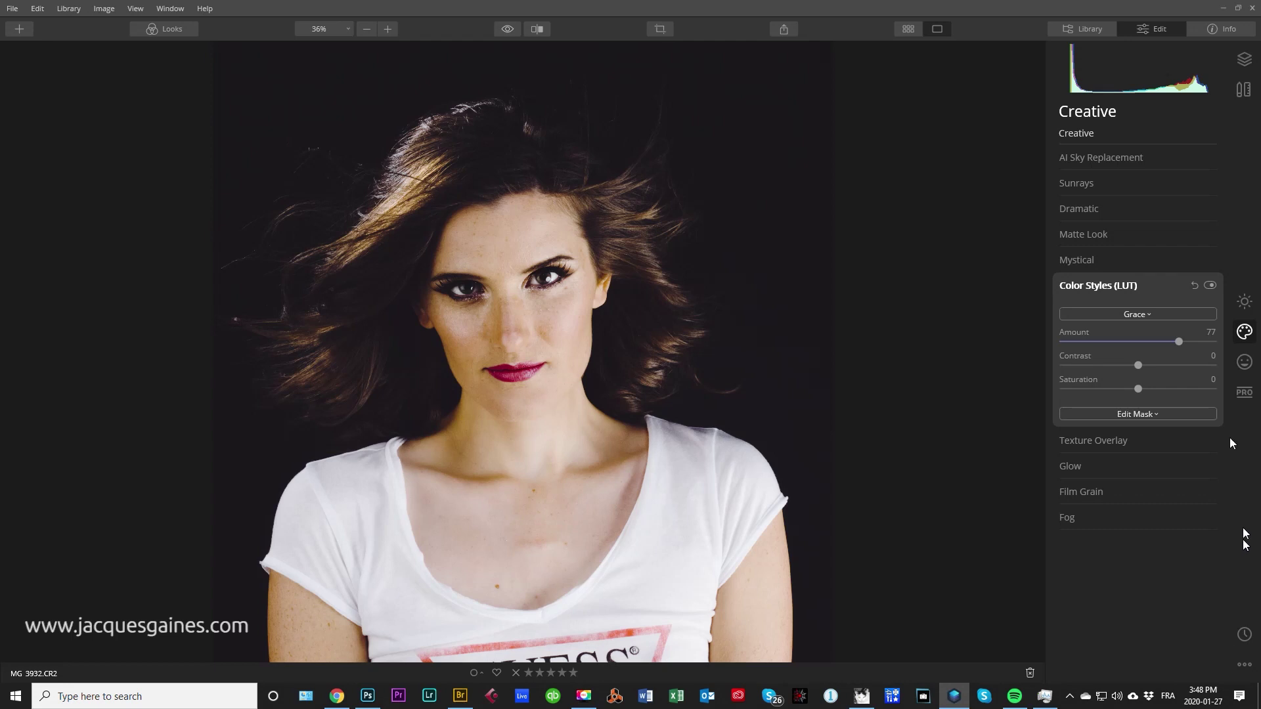
{"action": "left_click", "coordinate": [1244, 60]}
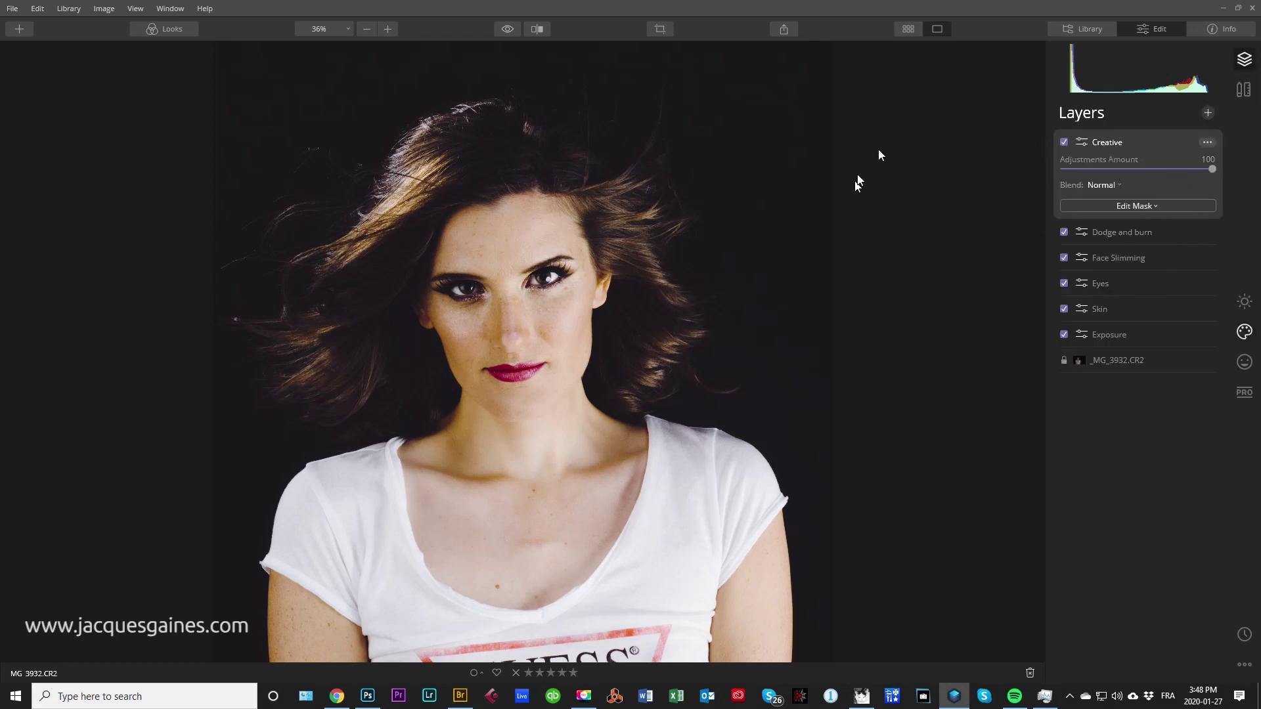
{"action": "left_click_drag", "start_coordinate": [1212, 169], "coordinate": [1132, 174]}
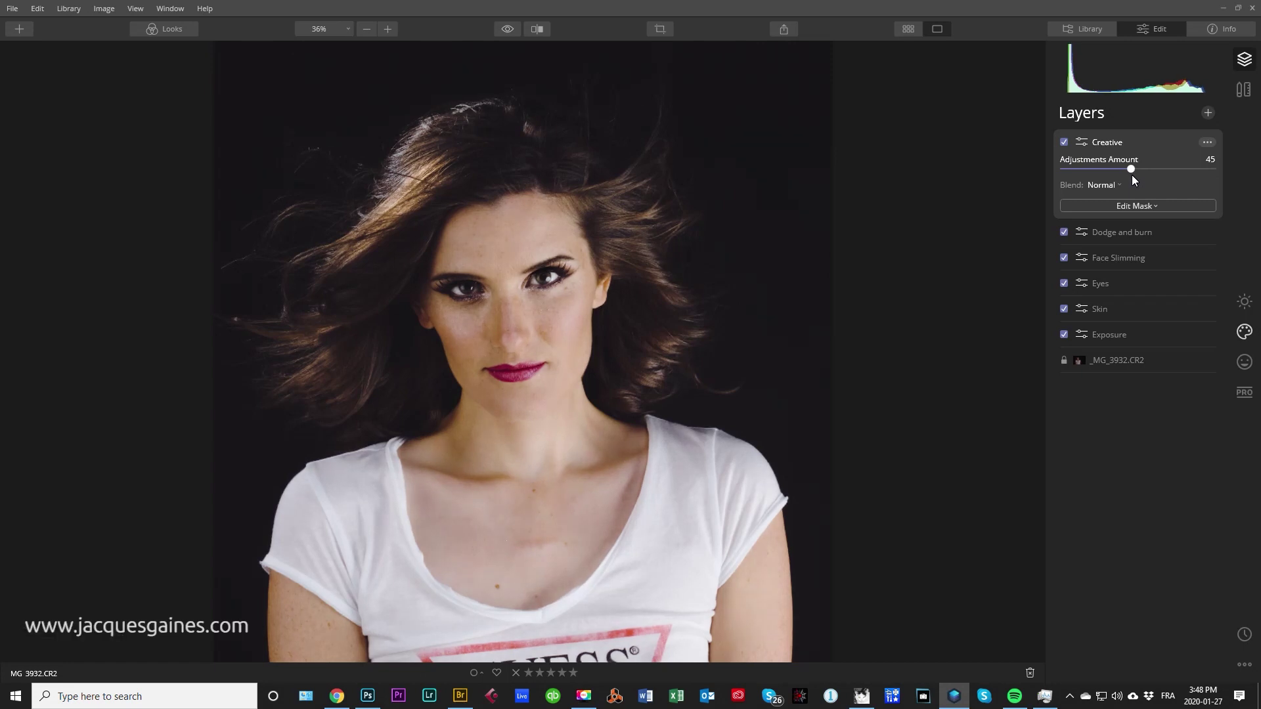
Step: Toggle the Dodge and burn layer's visibility several times to compare the portrait with and without it
{"action": "left_click", "coordinate": [1064, 232]}
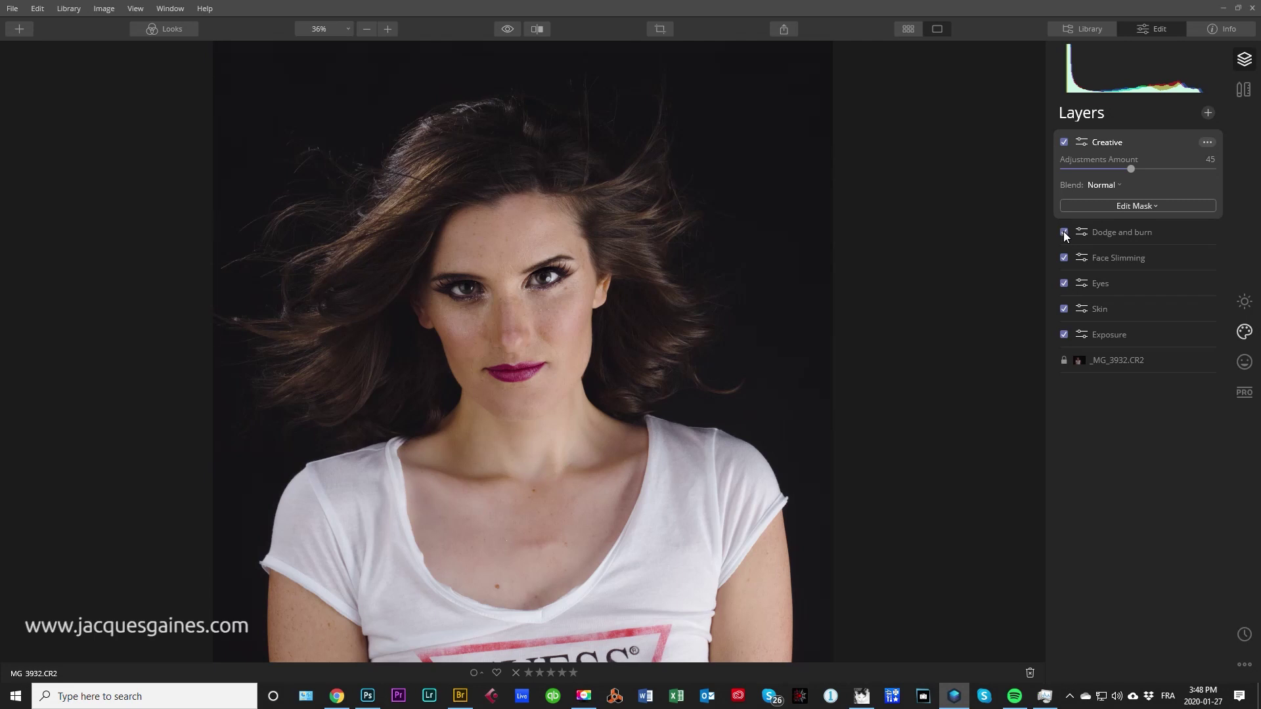
{"action": "left_click", "coordinate": [1063, 232]}
{"action": "left_click", "coordinate": [1064, 232]}
{"action": "left_click", "coordinate": [1064, 232]}
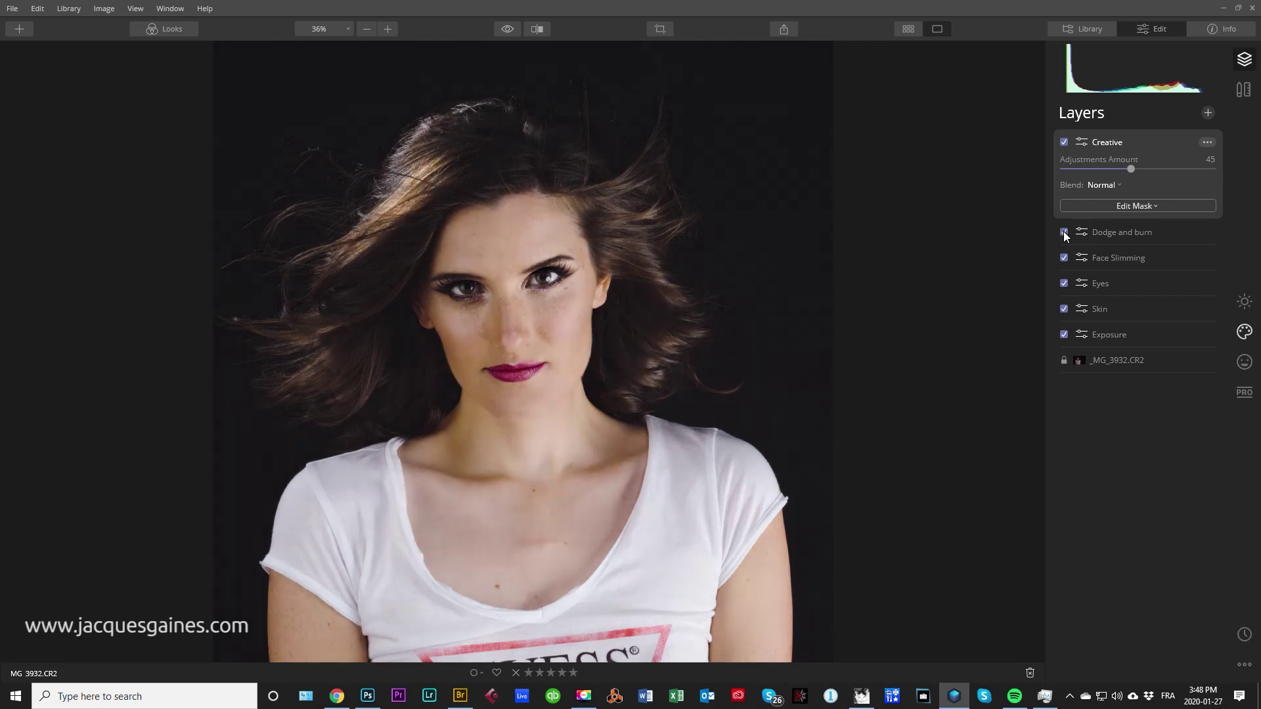
{"action": "left_click", "coordinate": [1065, 233]}
{"action": "left_click", "coordinate": [1064, 232]}
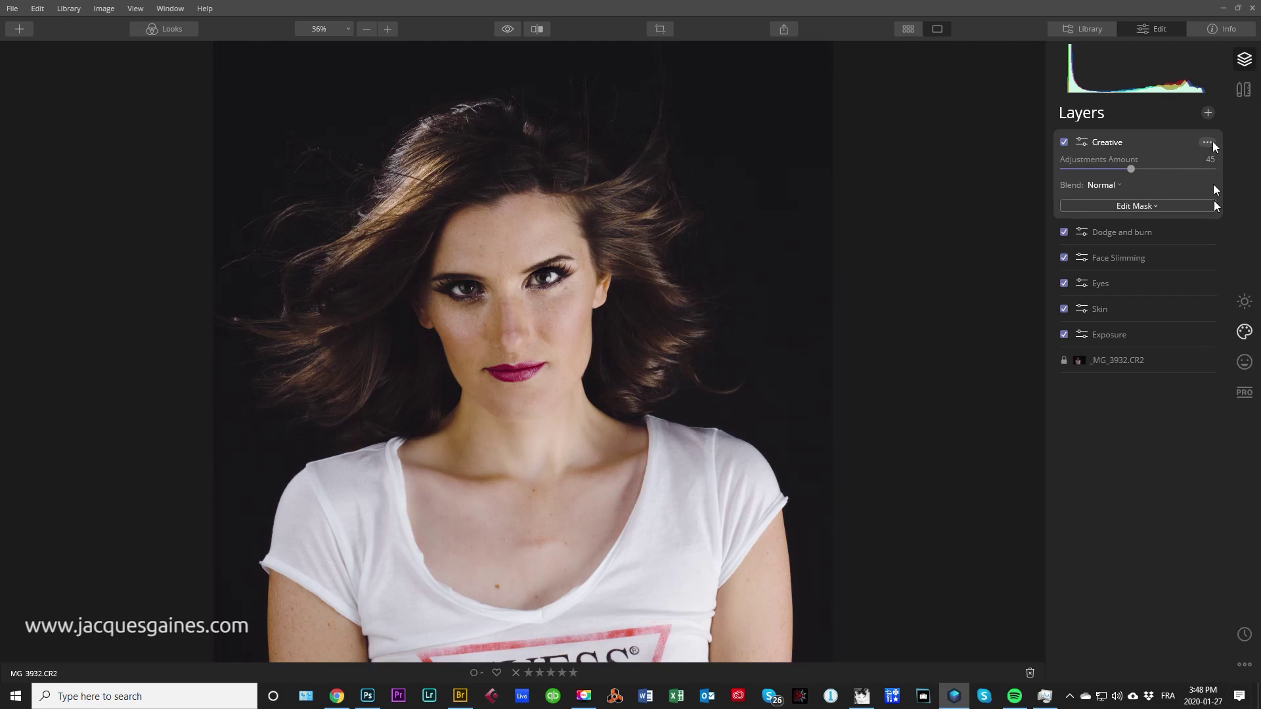
Step: Start cropping the portrait with the 1:1 (Square) aspect ratio
{"action": "left_click", "coordinate": [1244, 89]}
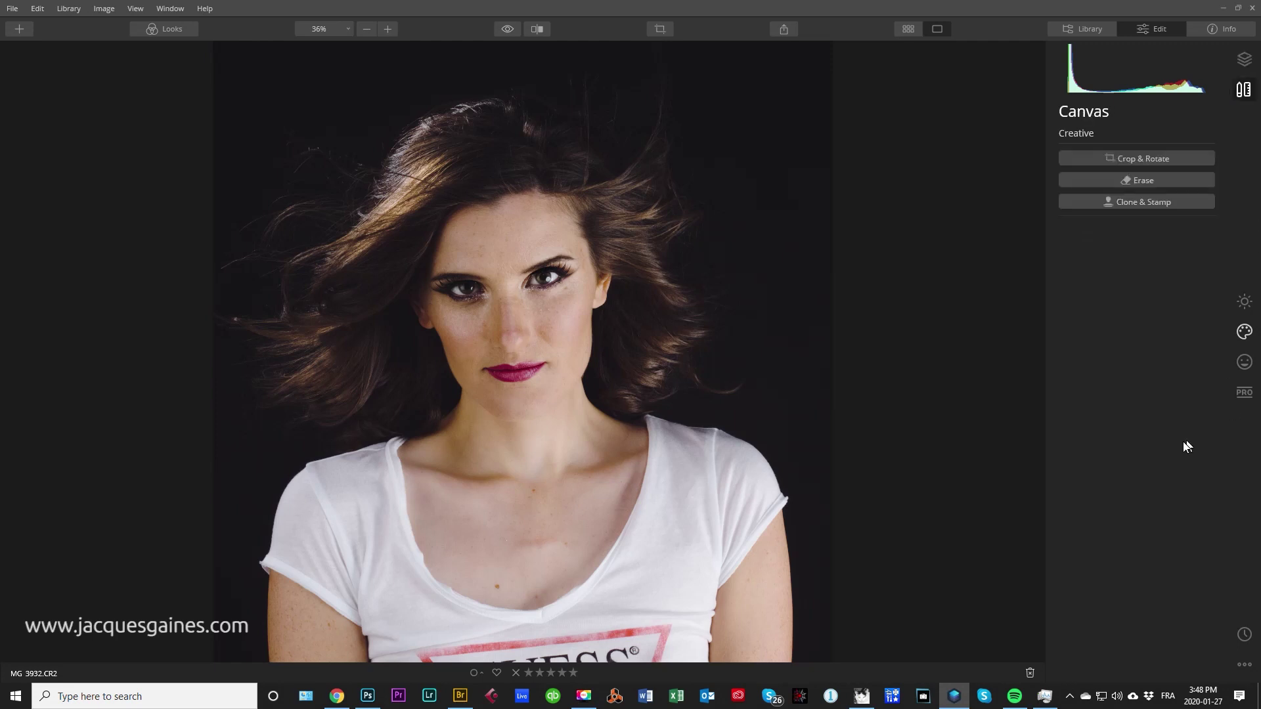
{"action": "left_click", "coordinate": [1118, 160]}
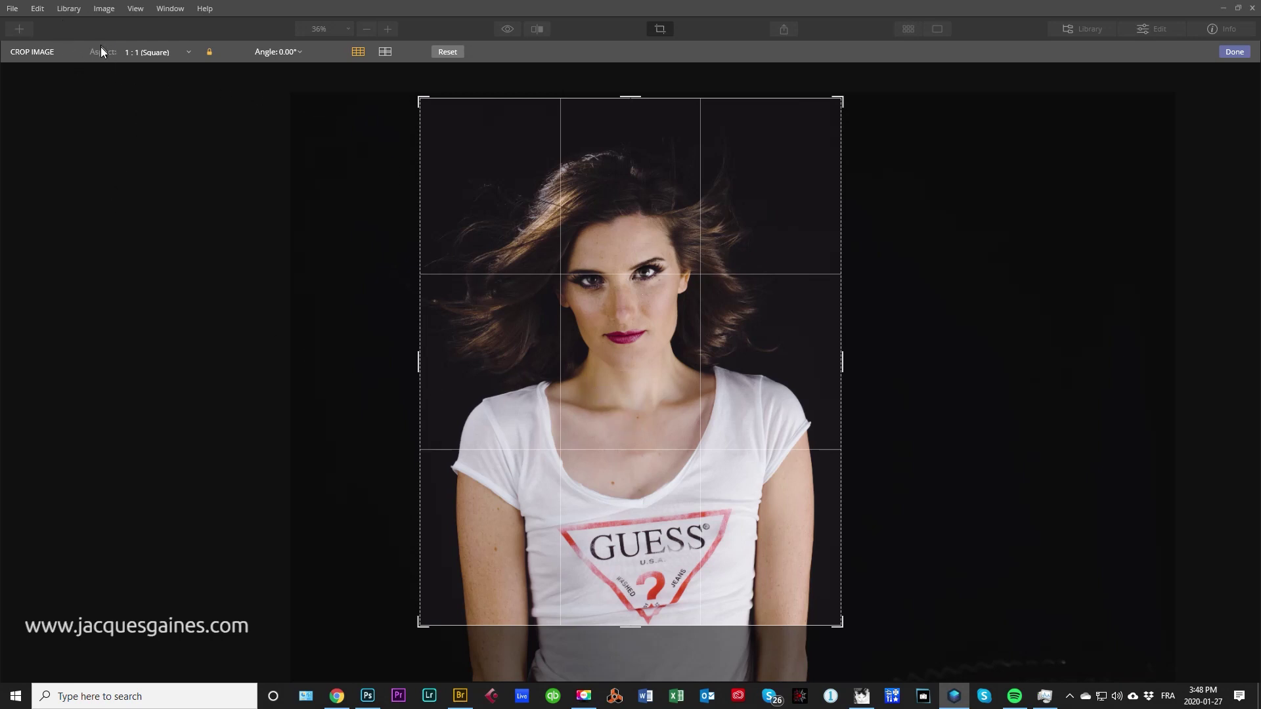
{"action": "left_click", "coordinate": [183, 53]}
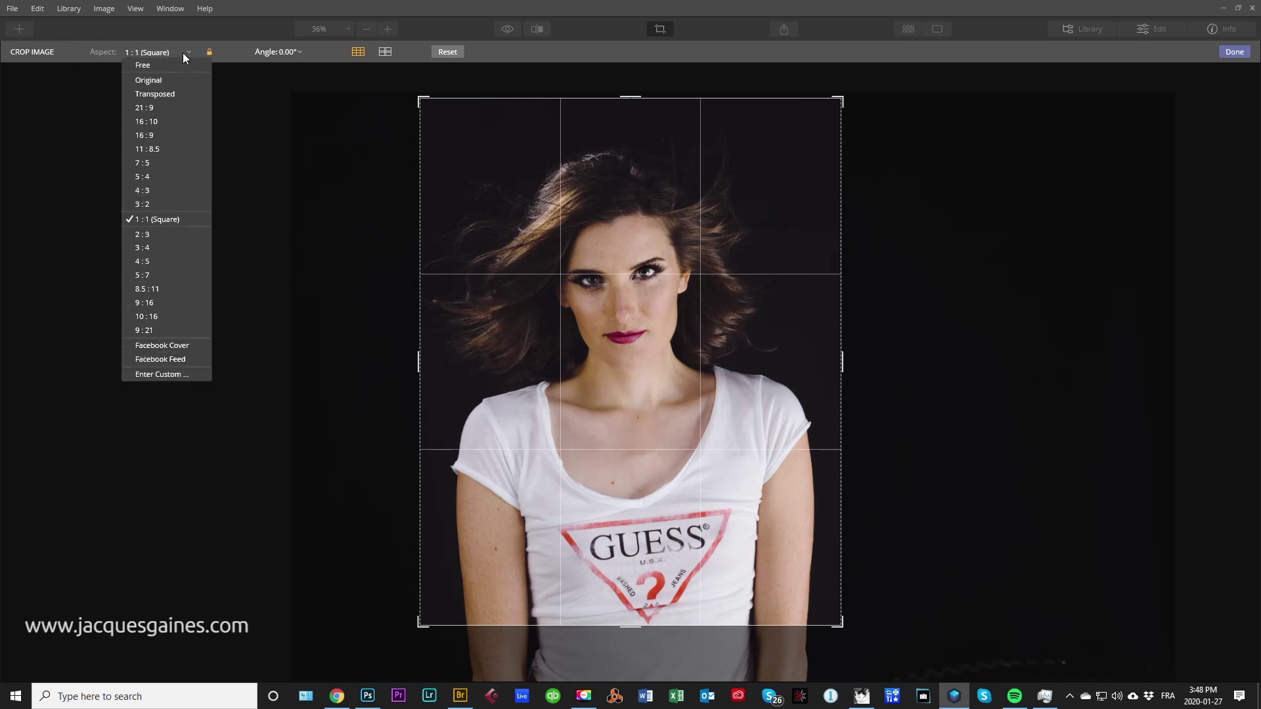
{"action": "left_click", "coordinate": [131, 214]}
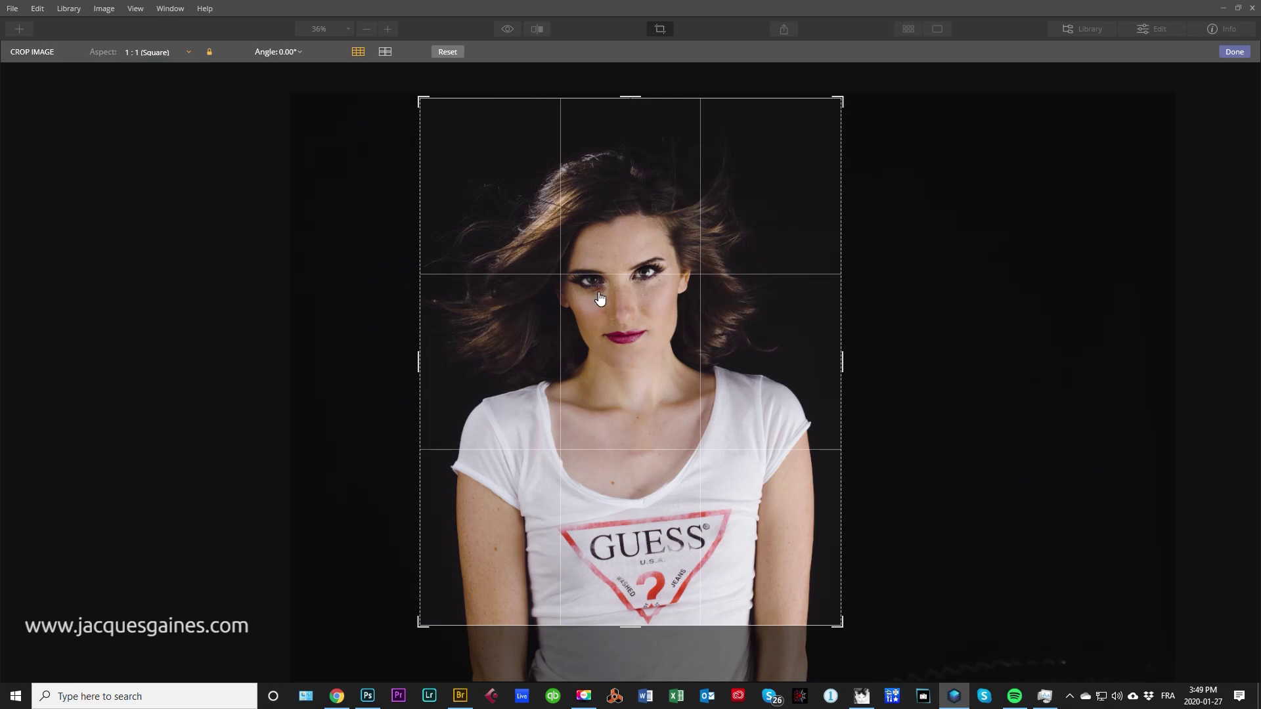
{"action": "left_click", "coordinate": [170, 53]}
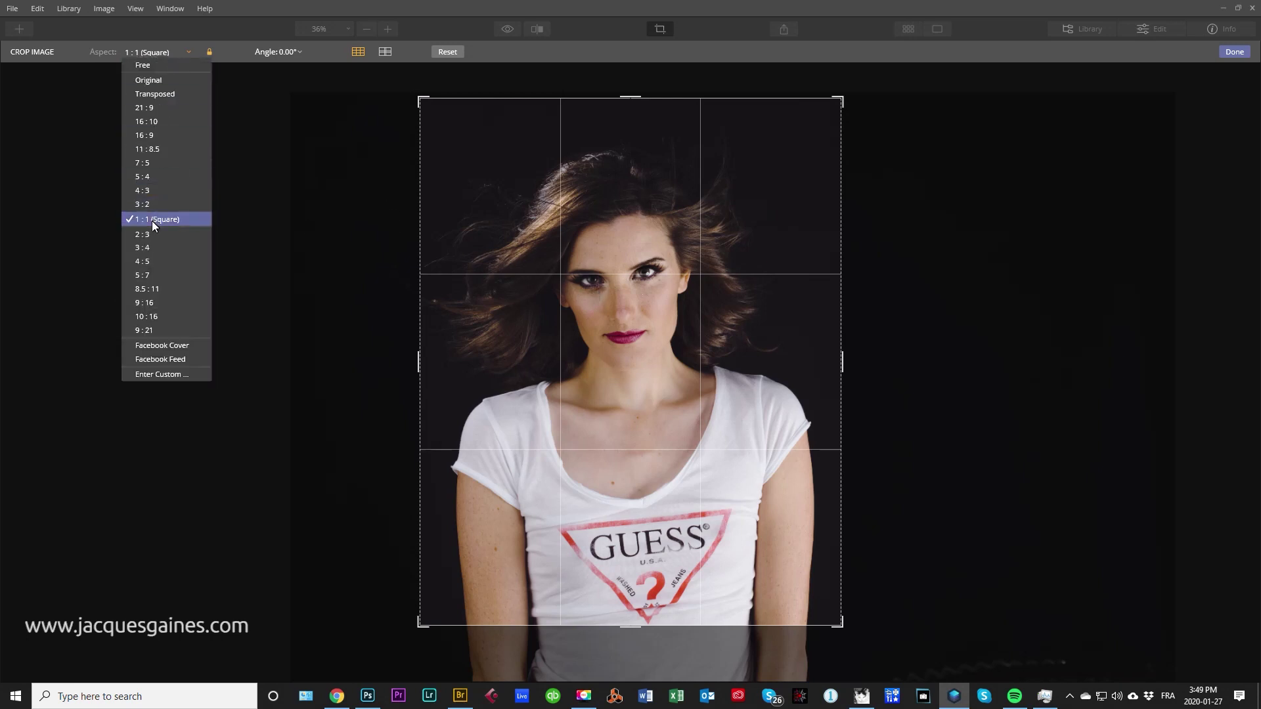
{"action": "left_click", "coordinate": [153, 220]}
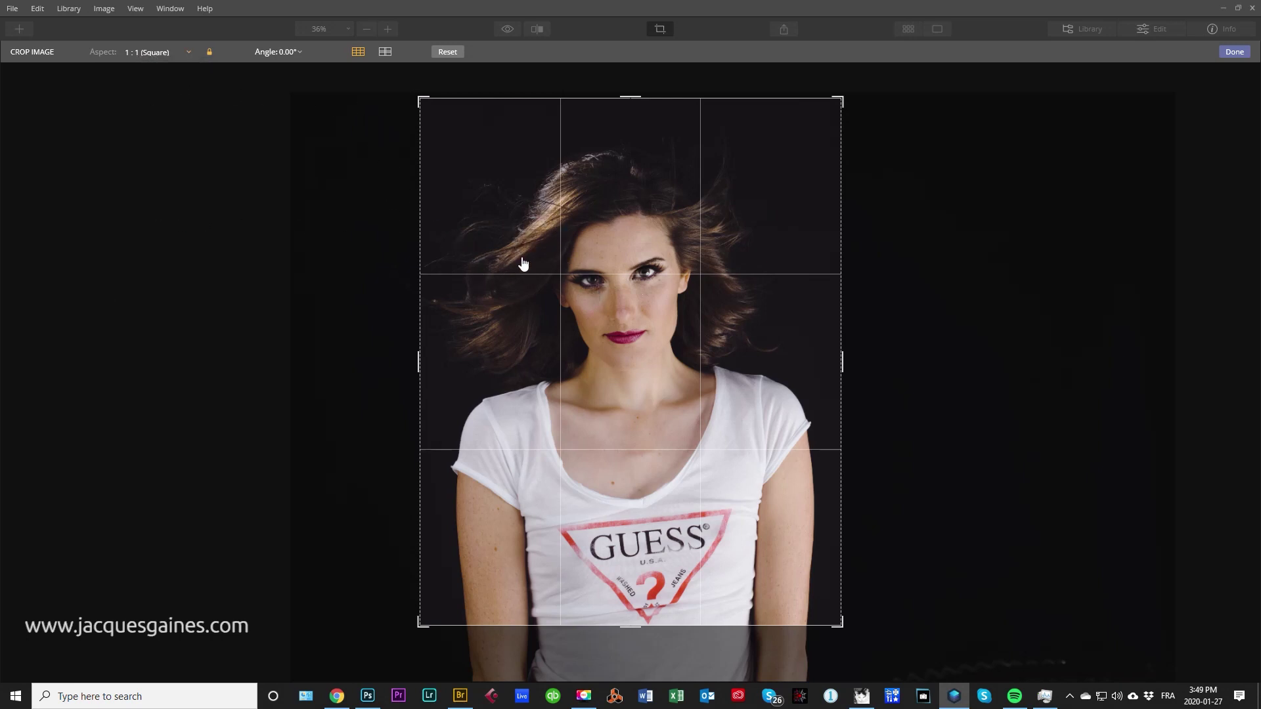
Step: Resize the square crop to about 2807 by 2807 pixels, frame the woman's head and torso in it, and apply the crop
{"action": "left_click_drag", "start_coordinate": [423, 622], "coordinate": [384, 540]}
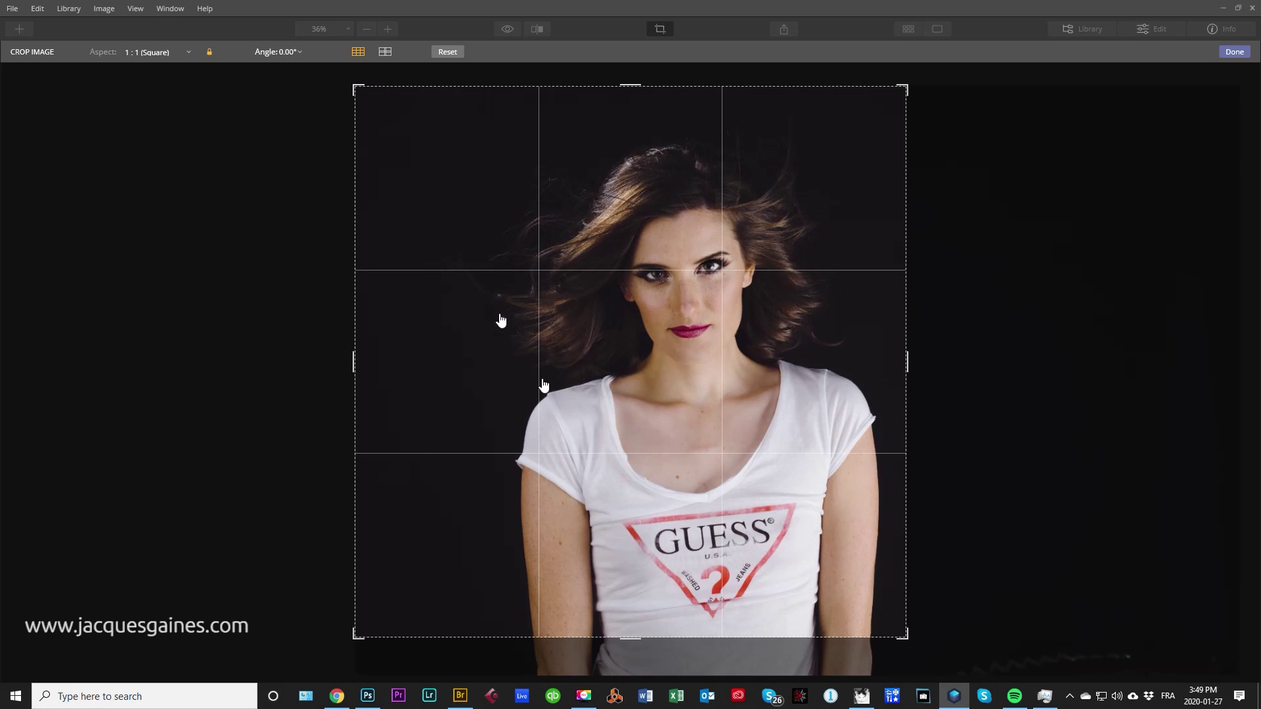
{"action": "left_click_drag", "start_coordinate": [905, 627], "coordinate": [857, 545]}
{"action": "left_click_drag", "start_coordinate": [735, 422], "coordinate": [678, 423]}
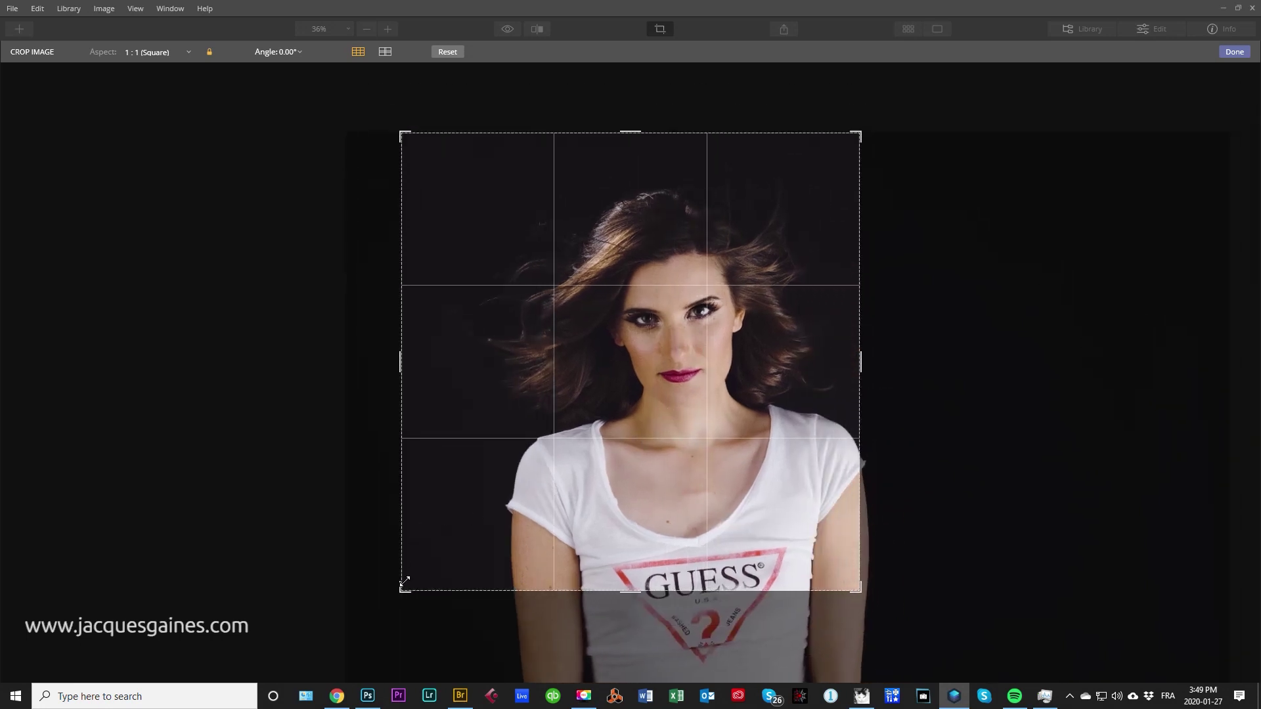
{"action": "left_click_drag", "start_coordinate": [402, 586], "coordinate": [408, 579]}
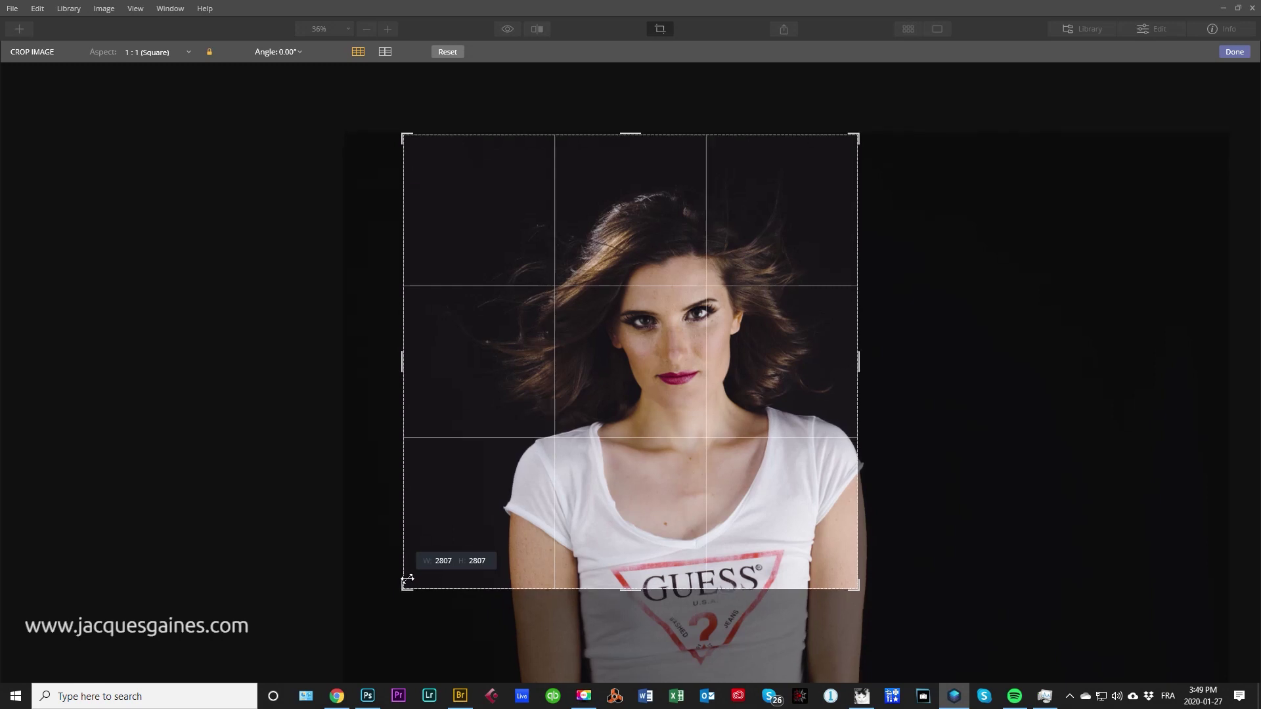
{"action": "left_click_drag", "start_coordinate": [537, 414], "coordinate": [536, 379]}
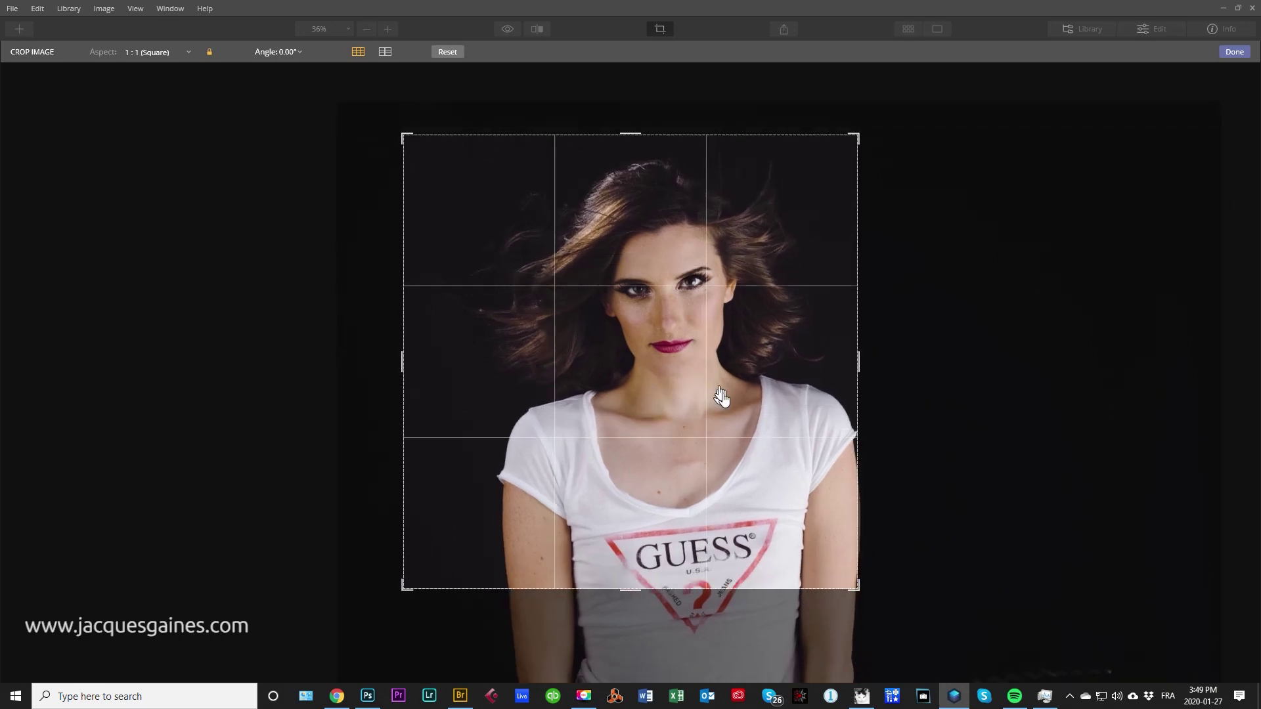
{"action": "left_click_drag", "start_coordinate": [720, 394], "coordinate": [700, 391]}
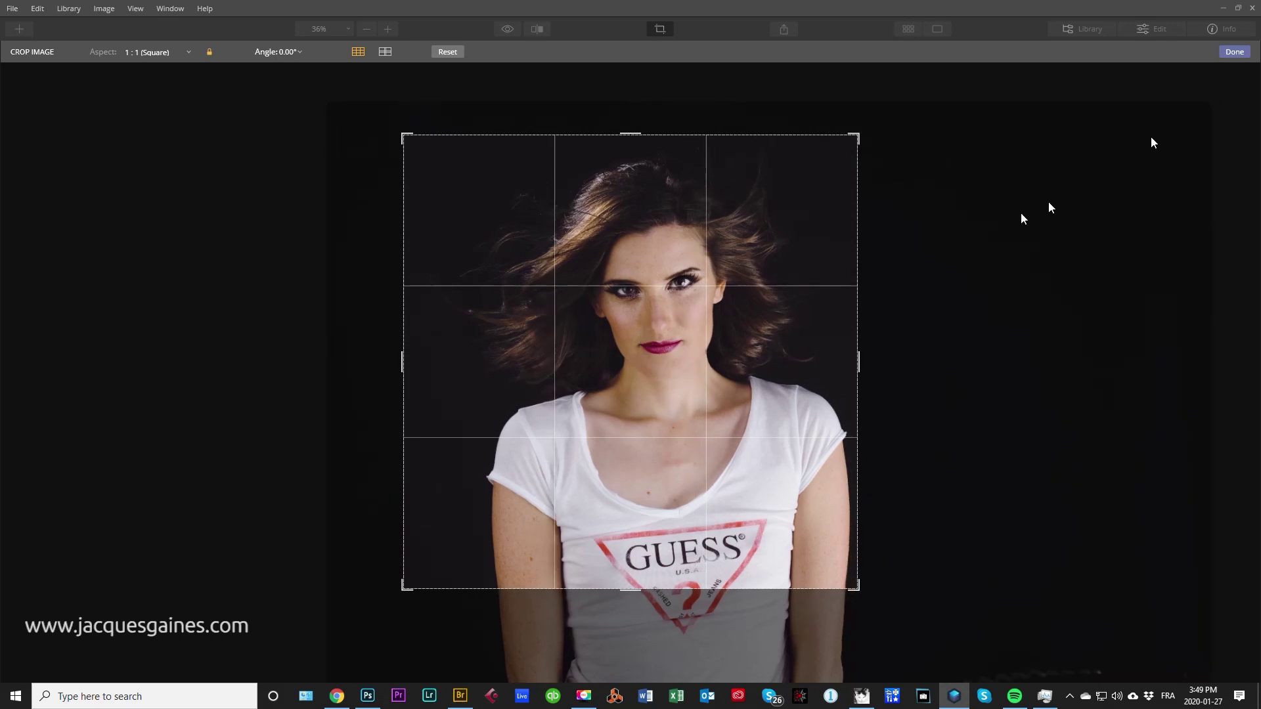
{"action": "left_click", "coordinate": [1238, 53]}
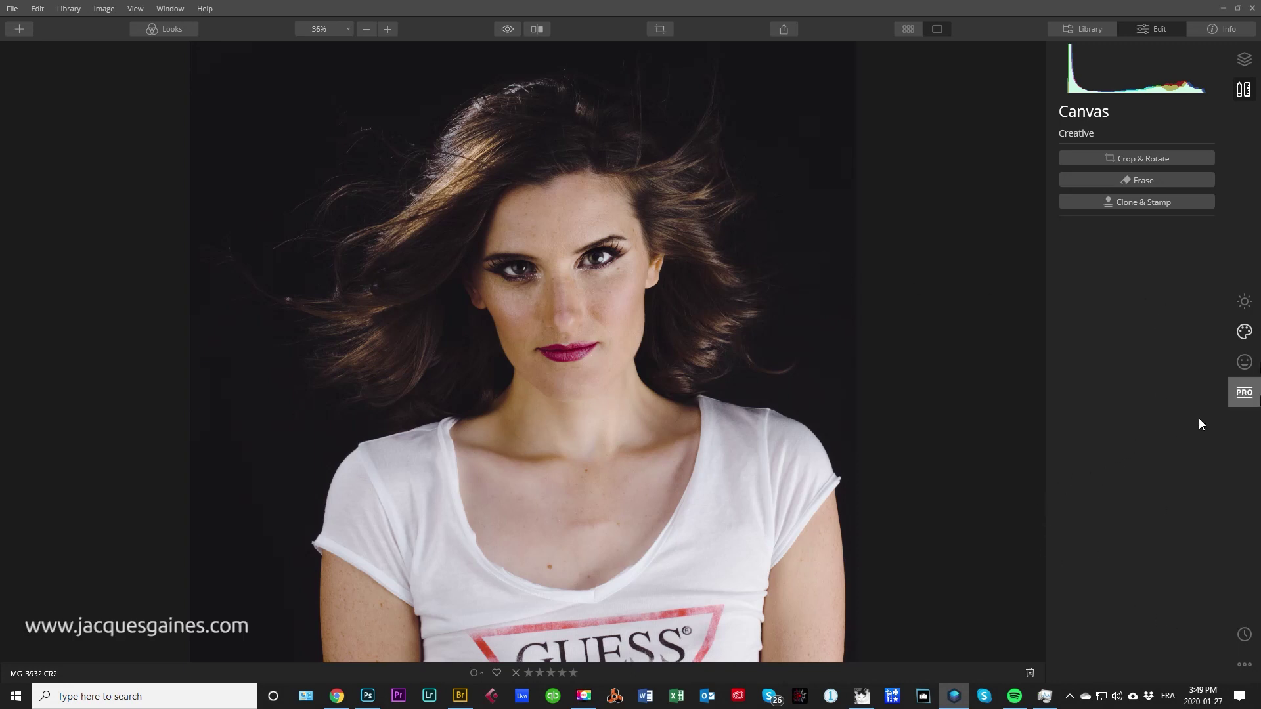
Step: Raise the Creative layer's adjustments amount to 53, try the Mystical effect, and return the Mystical amount to 0
{"action": "left_click", "coordinate": [1236, 70]}
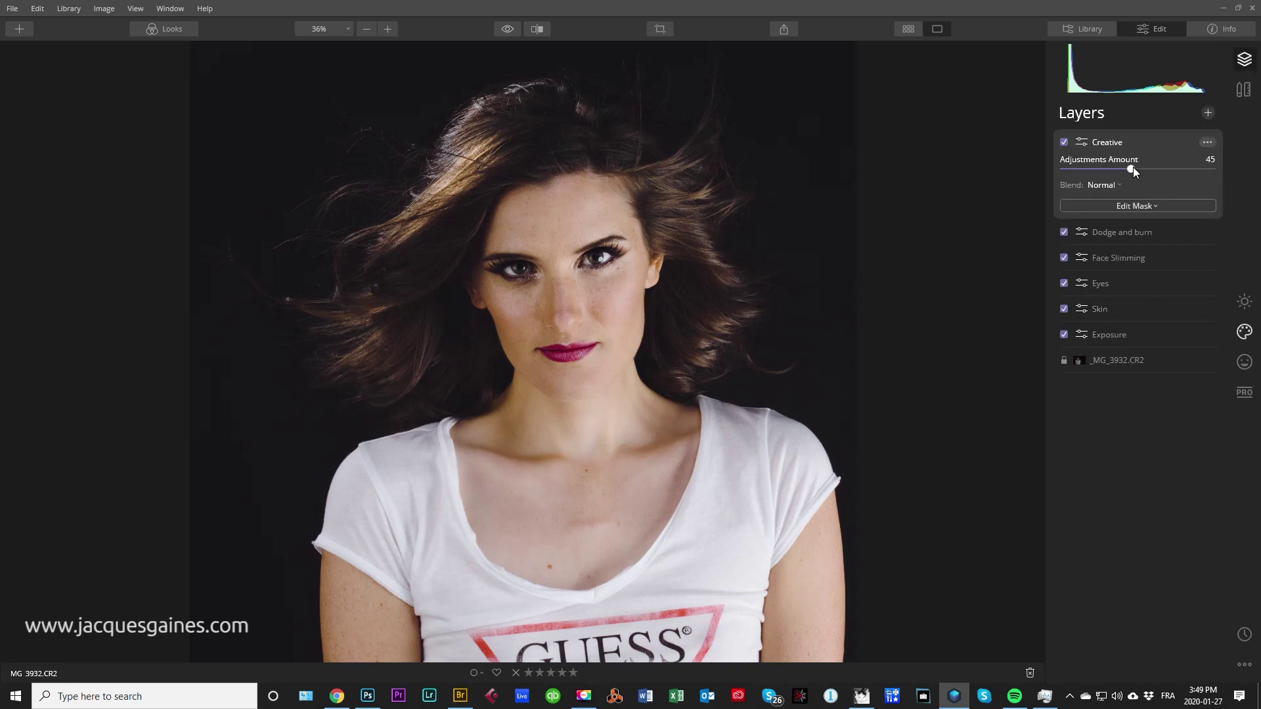
{"action": "mouse_move", "coordinate": [1133, 167]}
{"action": "left_mouse_down"}
{"action": "mouse_move", "coordinate": [1174, 164]}
{"action": "mouse_move", "coordinate": [1144, 169]}
{"action": "left_mouse_up"}
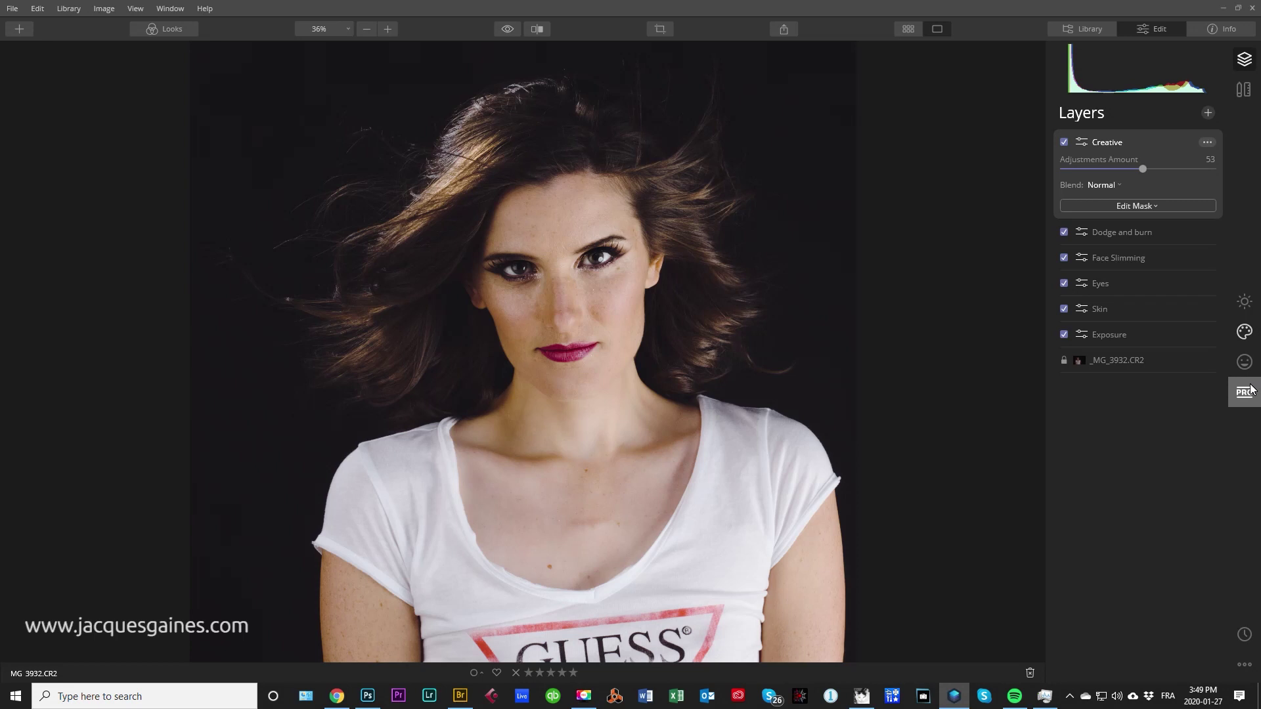
{"action": "left_click", "coordinate": [1253, 339]}
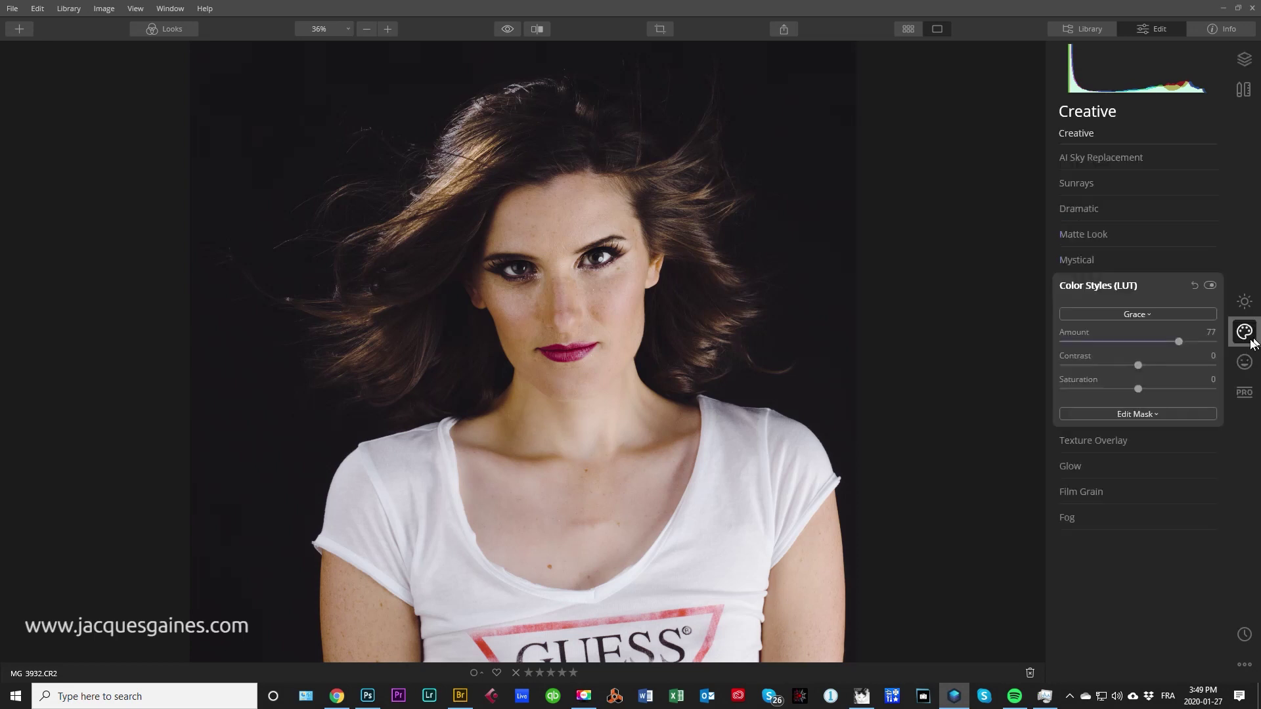
{"action": "left_click", "coordinate": [1072, 259]}
{"action": "left_click_drag", "start_coordinate": [1067, 289], "coordinate": [1173, 289]}
{"action": "left_click_drag", "start_coordinate": [1157, 291], "coordinate": [1019, 282]}
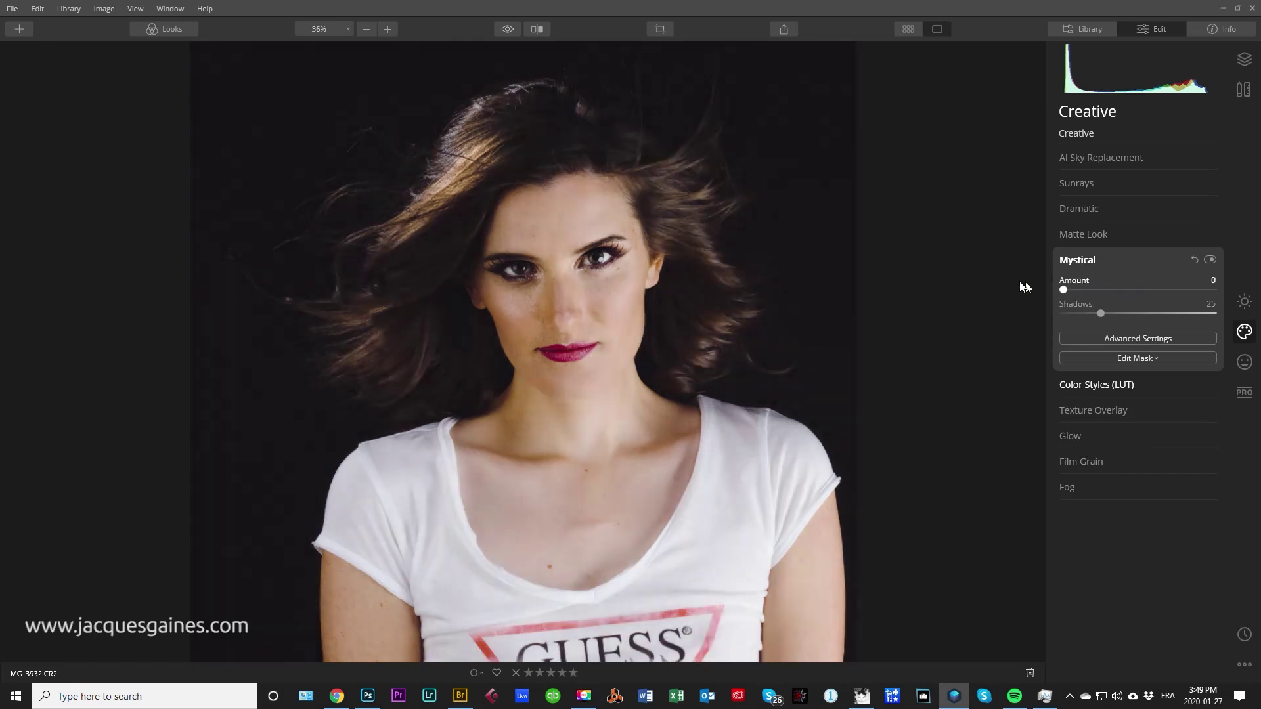
Step: Apply a moderate Type 2 Orton Effect to the Creative layer and raise the layer's adjustments amount to 67
{"action": "left_click", "coordinate": [1245, 362]}
{"action": "left_click", "coordinate": [1073, 304]}
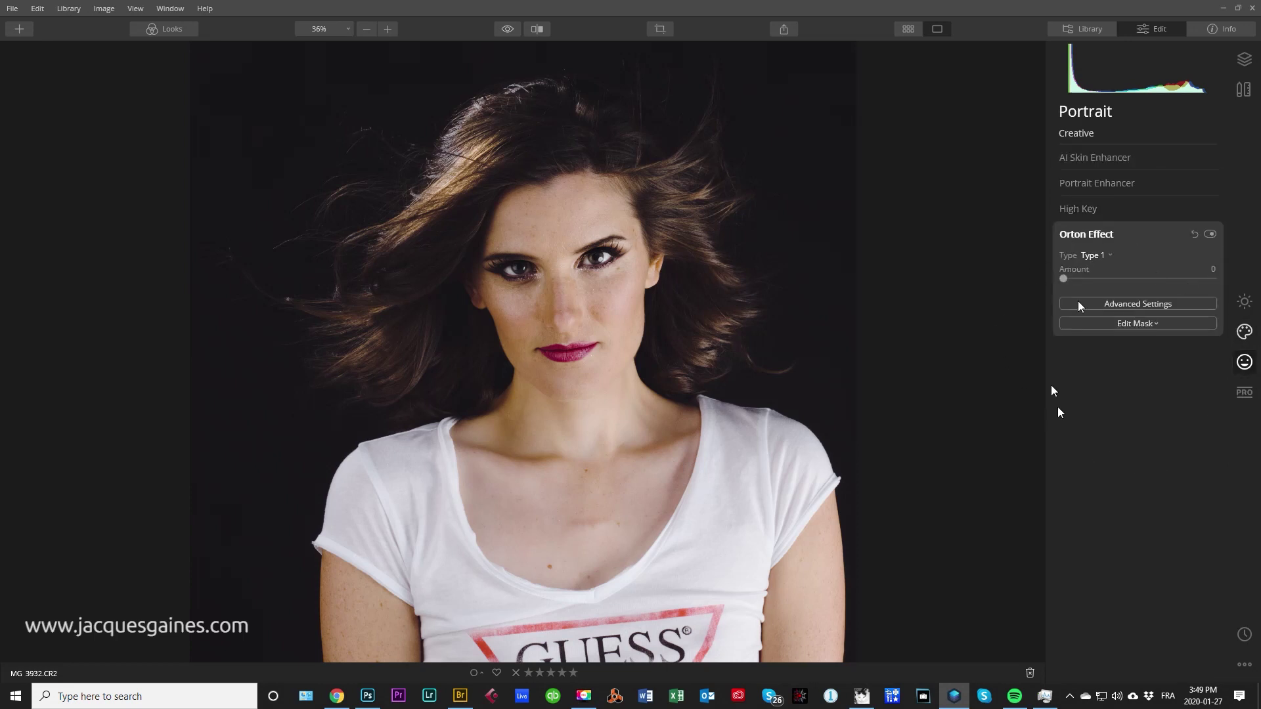
{"action": "left_click_drag", "start_coordinate": [1069, 277], "coordinate": [1182, 277]}
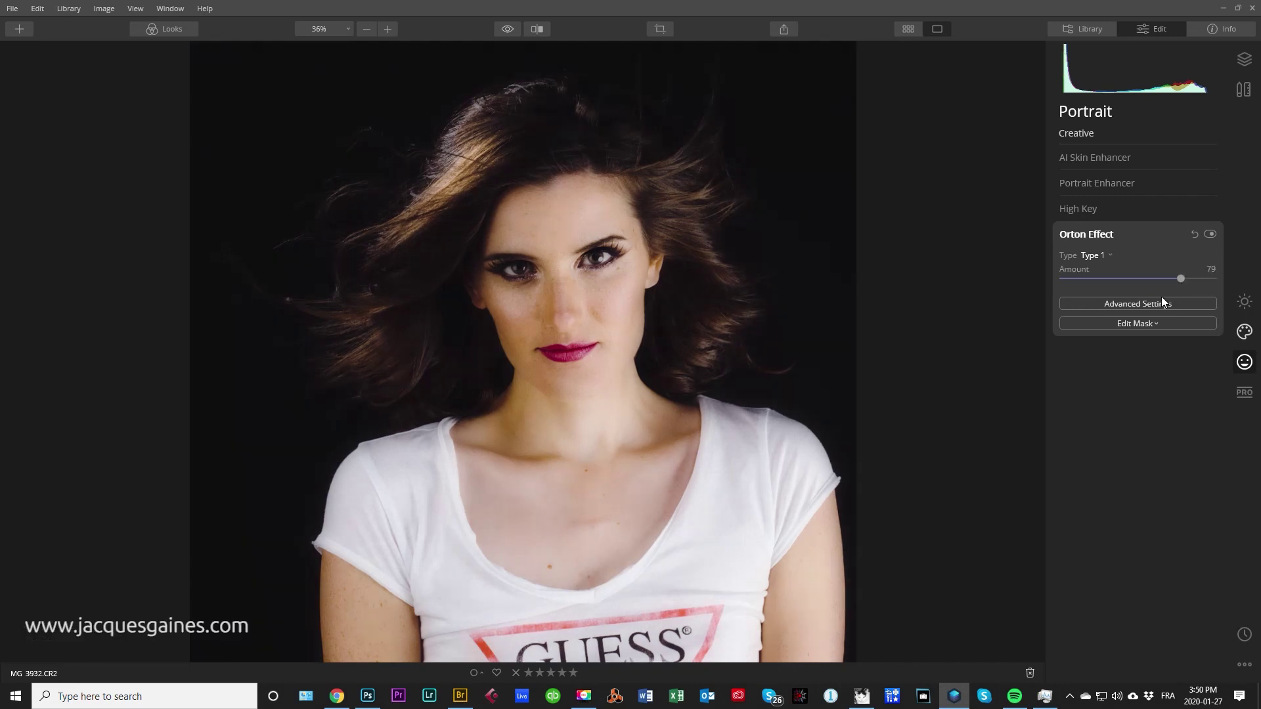
{"action": "left_click", "coordinate": [1089, 257]}
{"action": "left_click", "coordinate": [1109, 281]}
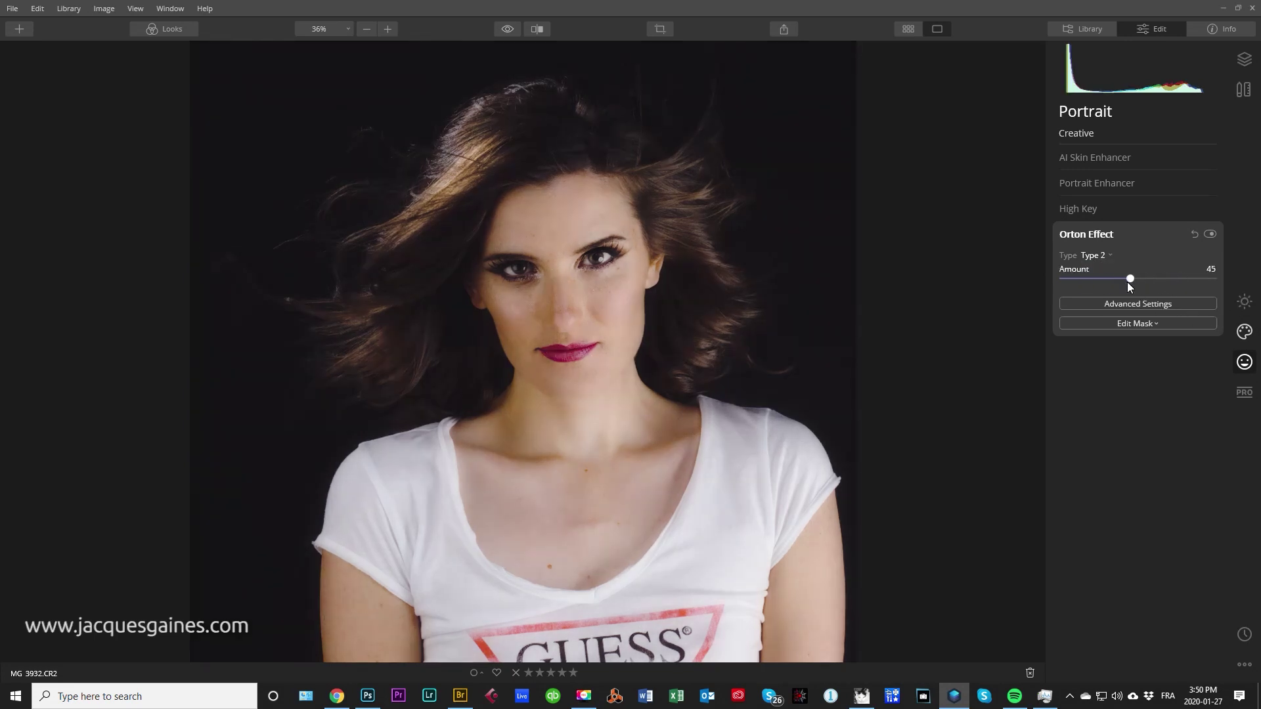
{"action": "left_click_drag", "start_coordinate": [1128, 281], "coordinate": [1153, 279]}
{"action": "left_click", "coordinate": [1244, 60]}
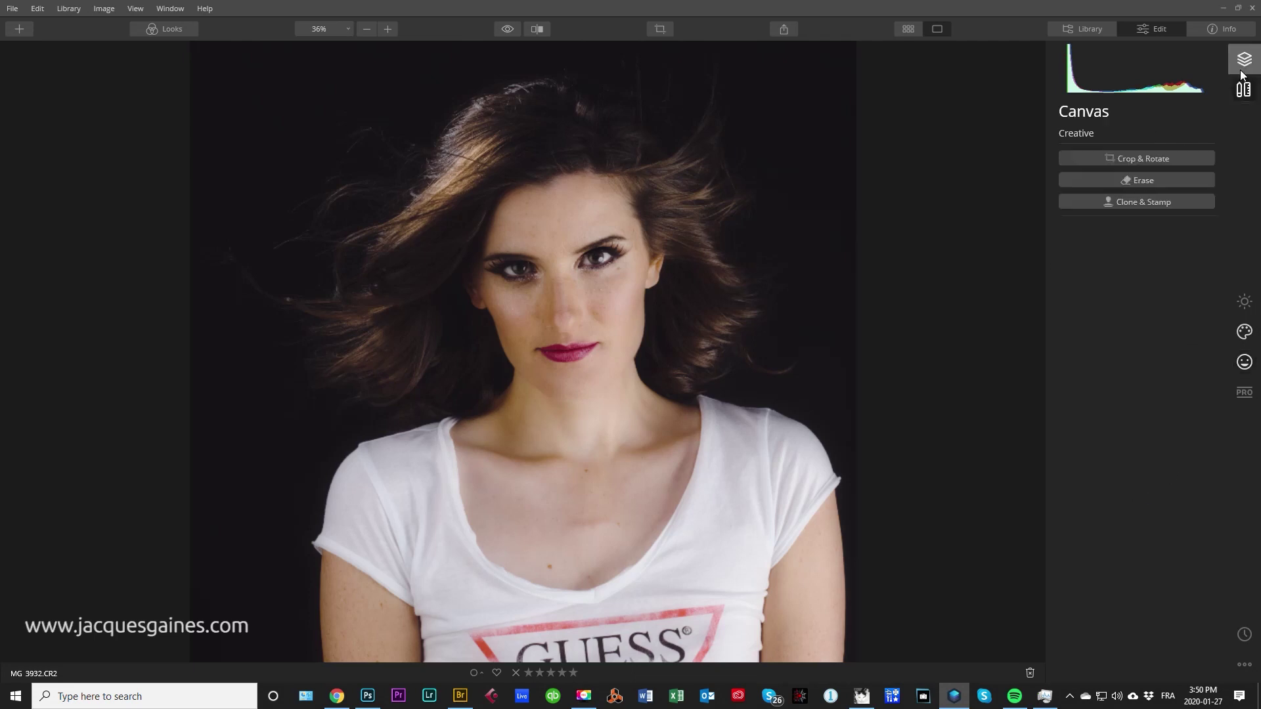
{"action": "mouse_move", "coordinate": [1144, 168]}
{"action": "left_mouse_down"}
{"action": "mouse_move", "coordinate": [1195, 170]}
{"action": "mouse_move", "coordinate": [1164, 170]}
{"action": "left_mouse_up"}
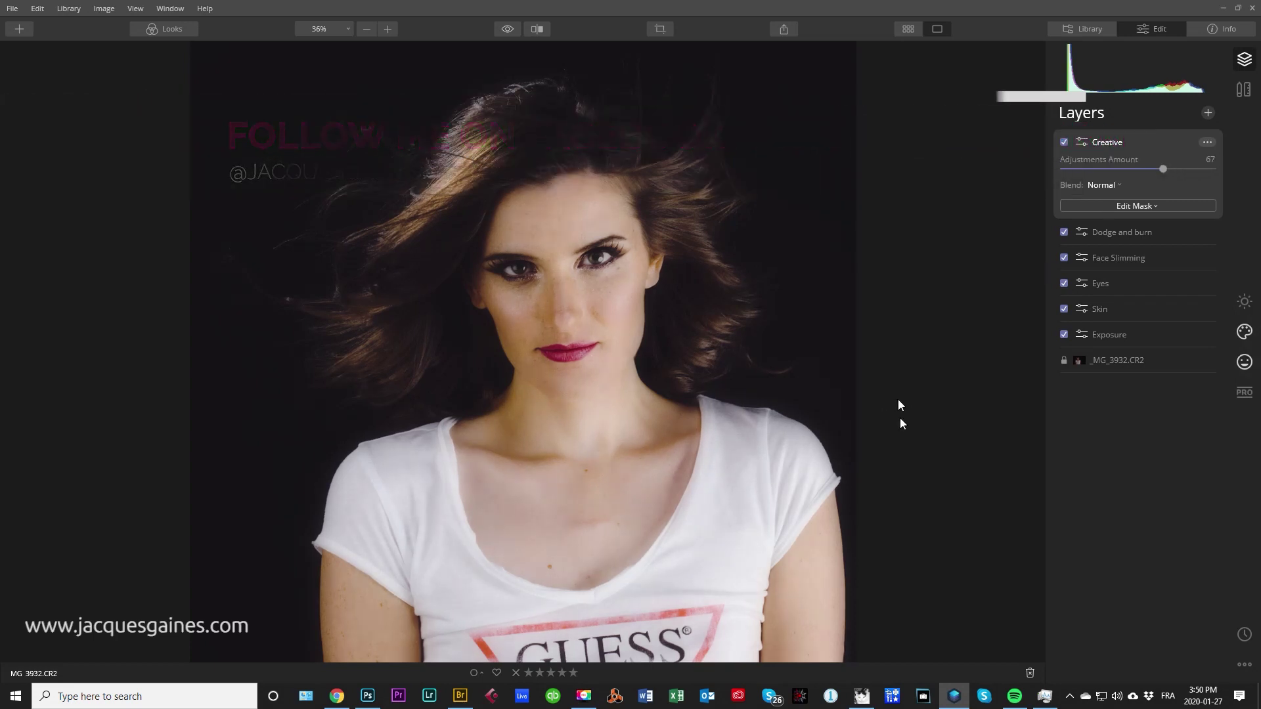